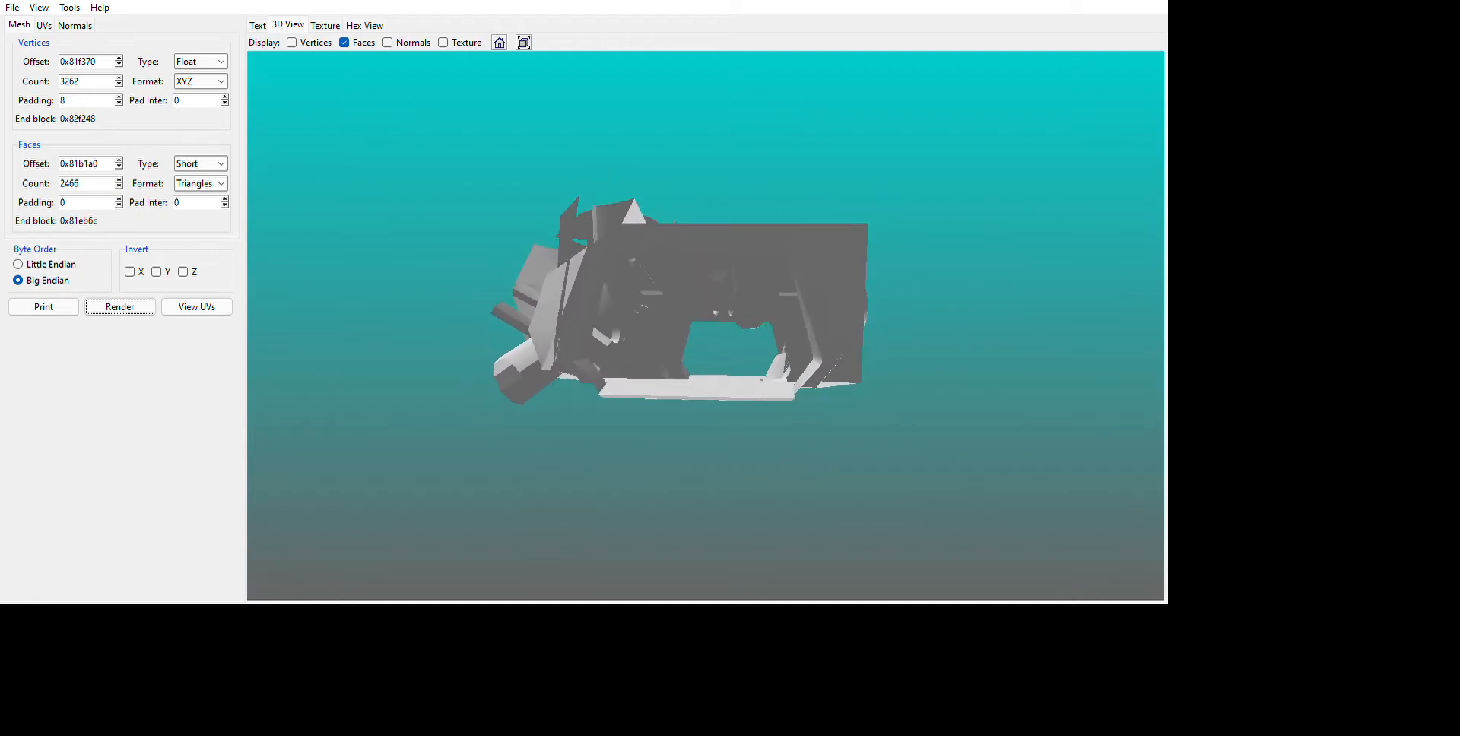
Examine the rendered mesh from several angles, including its open end, sides and upper surface.
left_click_drag(791, 450, 844, 435)
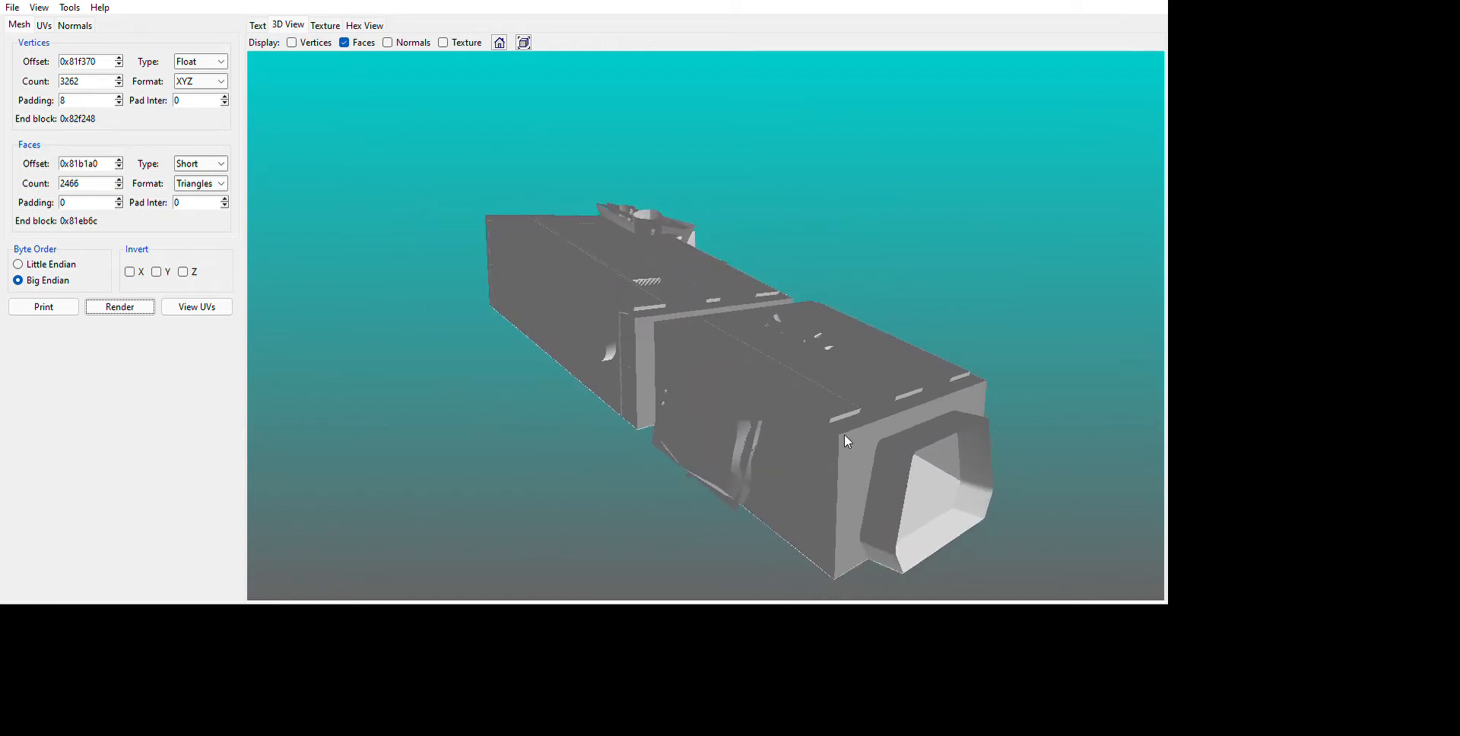
left_click_drag(864, 549, 832, 176)
mouse_move(836, 382)
left_mouse_down()
mouse_move(799, 335)
mouse_move(734, 391)
mouse_move(738, 327)
mouse_move(723, 380)
mouse_move(844, 335)
mouse_move(833, 498)
mouse_move(878, 395)
mouse_move(772, 411)
mouse_move(815, 465)
mouse_move(977, 422)
mouse_move(906, 458)
mouse_move(823, 353)
mouse_move(791, 365)
mouse_move(844, 365)
left_mouse_up()
left_click_drag(989, 266, 891, 275)
left_click_drag(684, 283, 950, 332)
left_click_drag(740, 426, 771, 423)
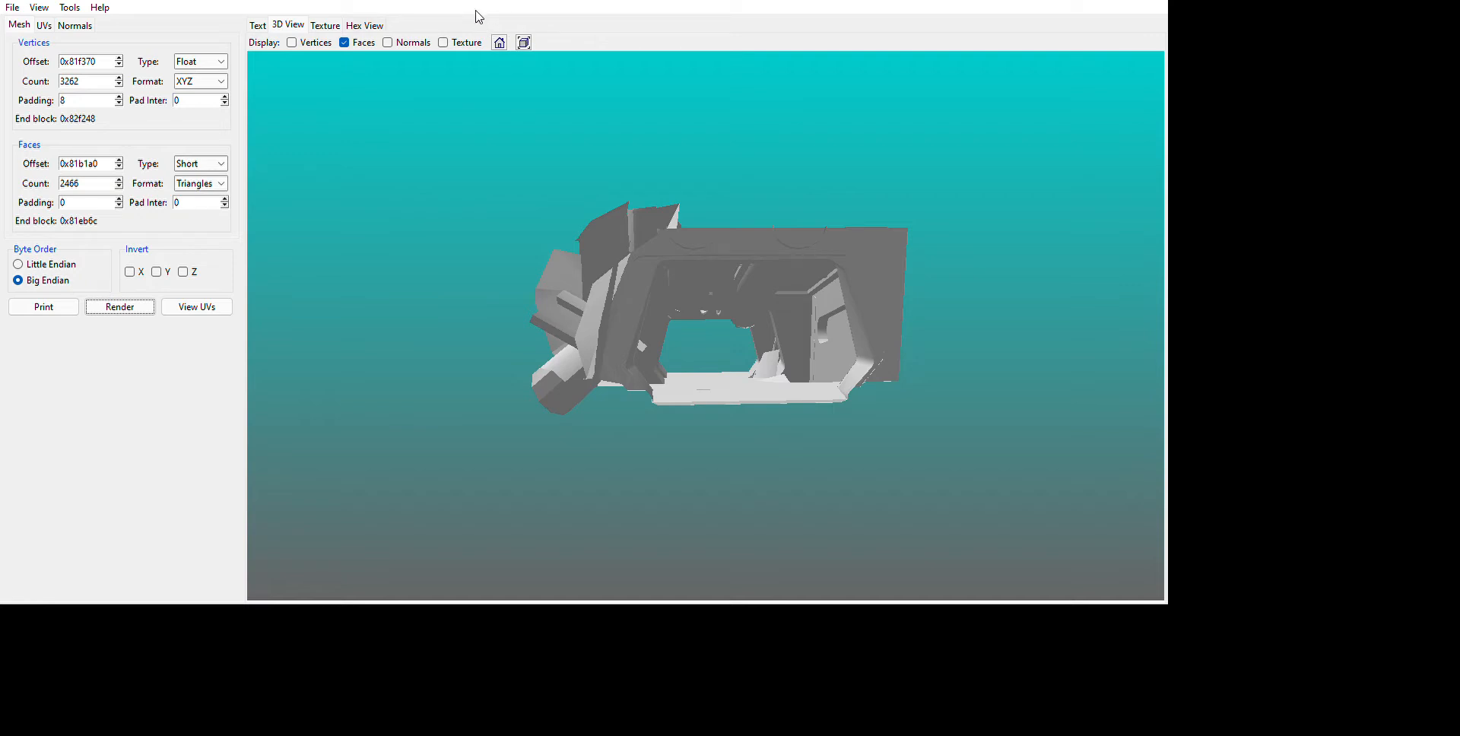
left_click_drag(670, 305, 701, 540)
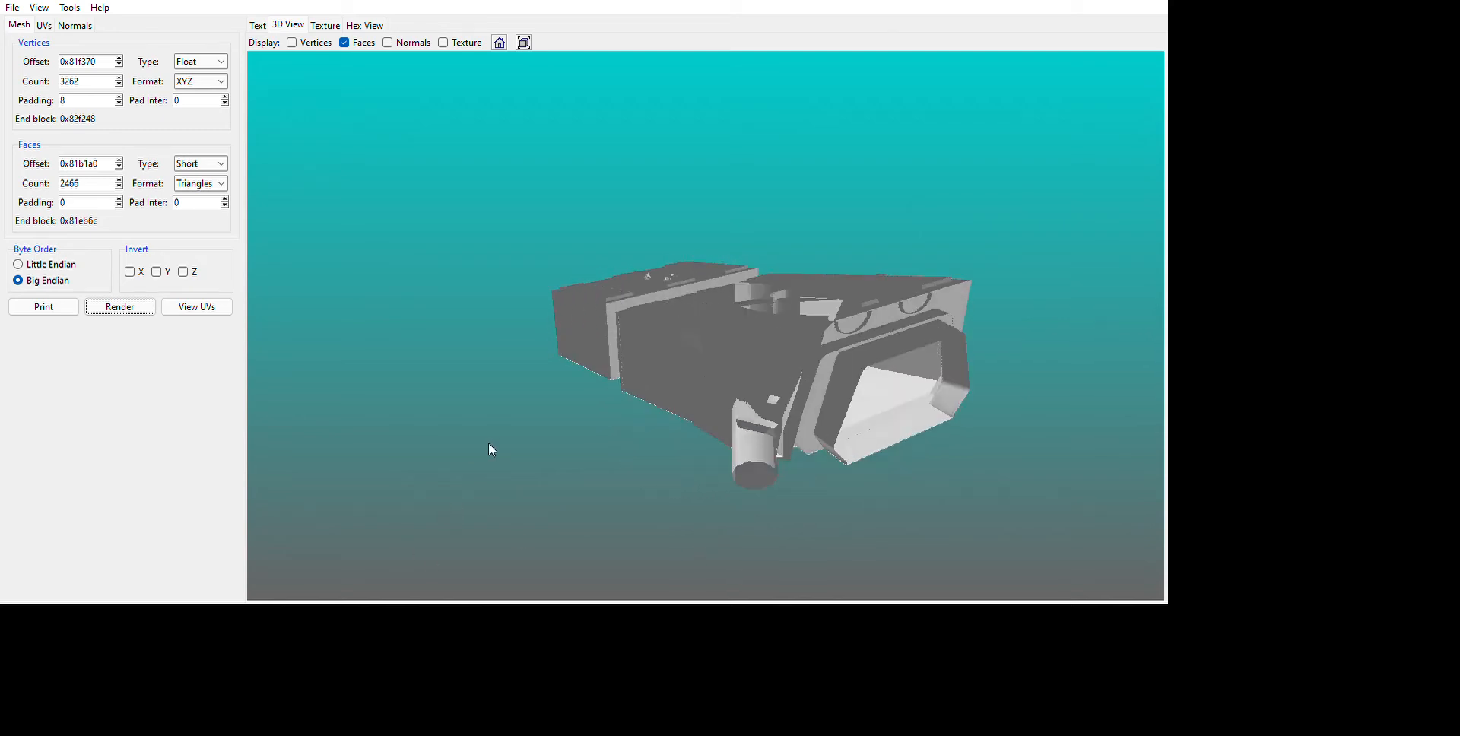
left_click_drag(431, 179, 815, 198)
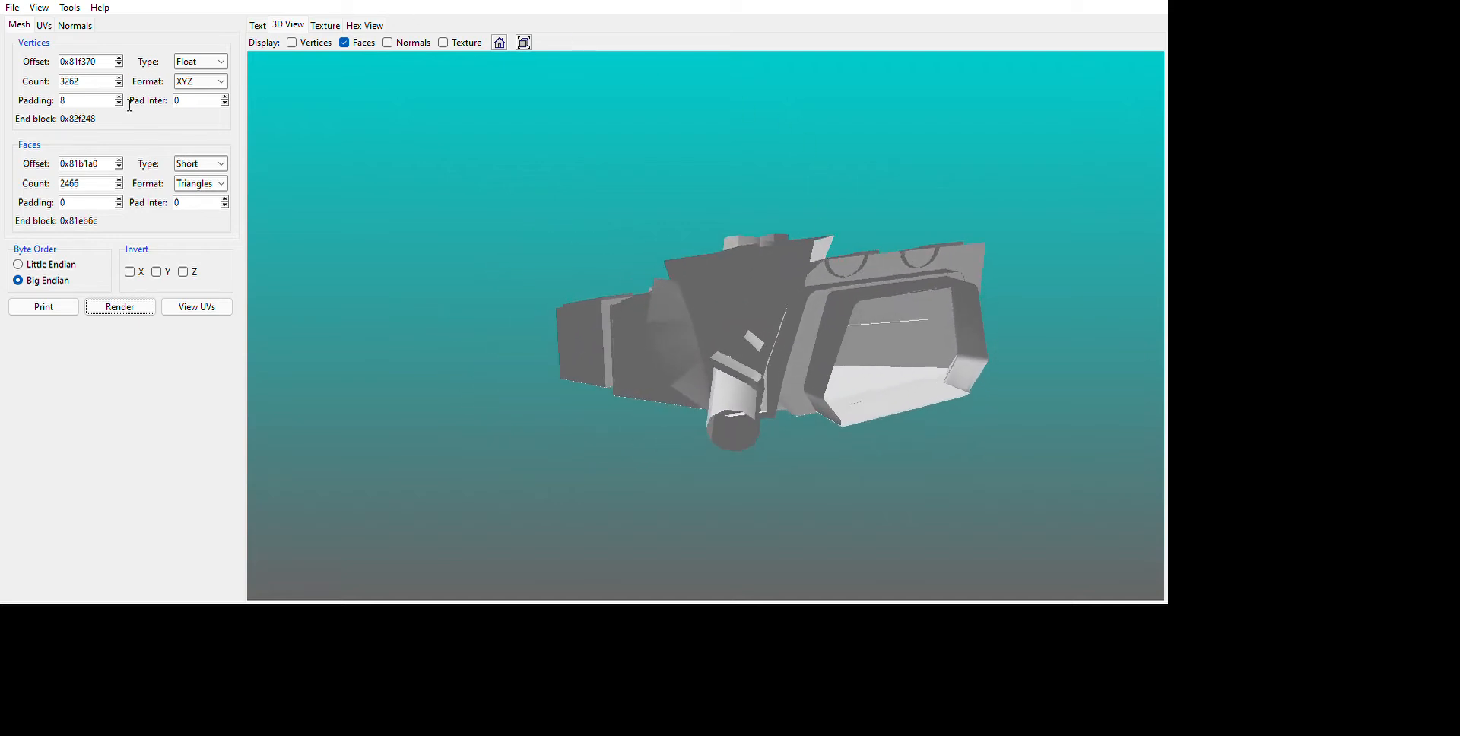
Set the face count to 0 for the current mesh.
left_click_drag(99, 185, 4, 217)
type("0")
left_click_drag(98, 164, 7, 161)
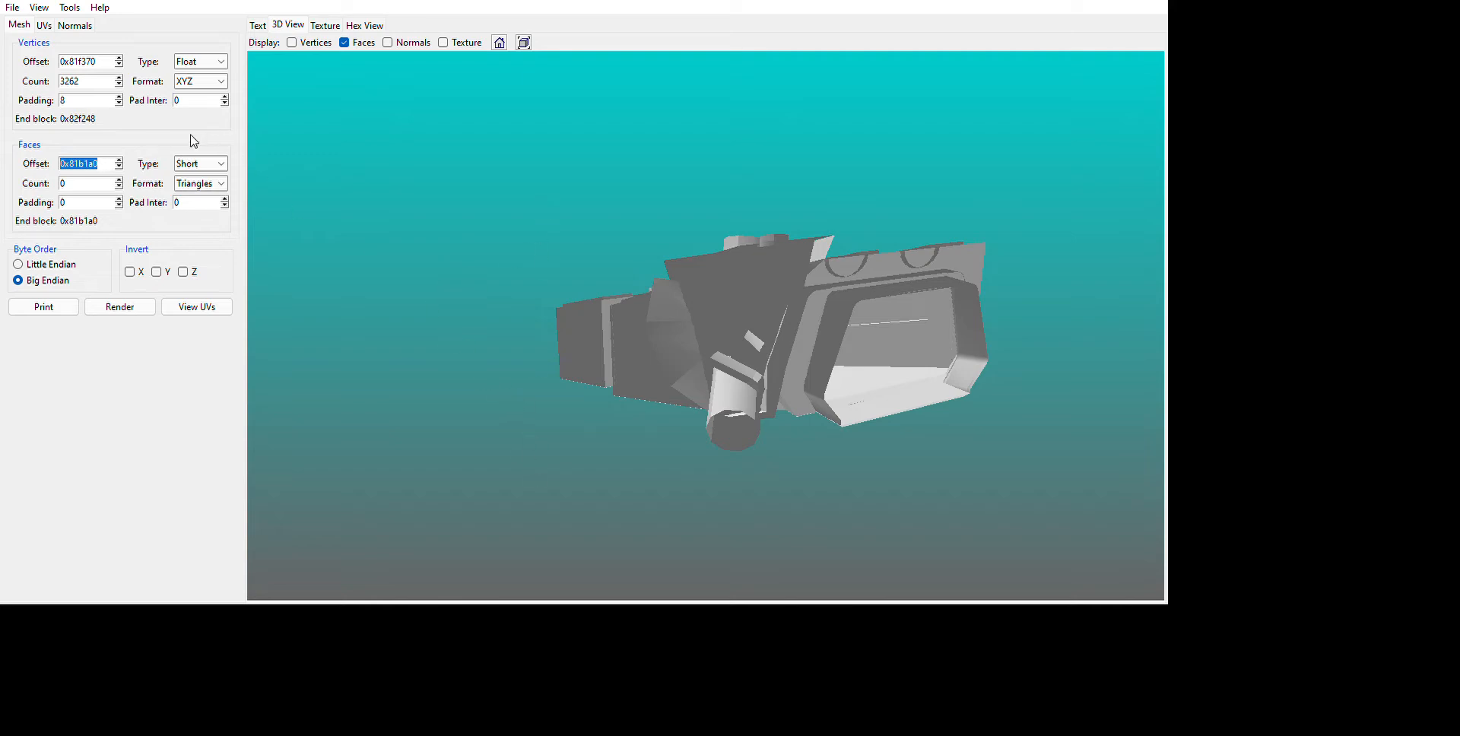
Go to address 0x83CA20 in the hex data to find the last FACE record.
key("alt+Tab")
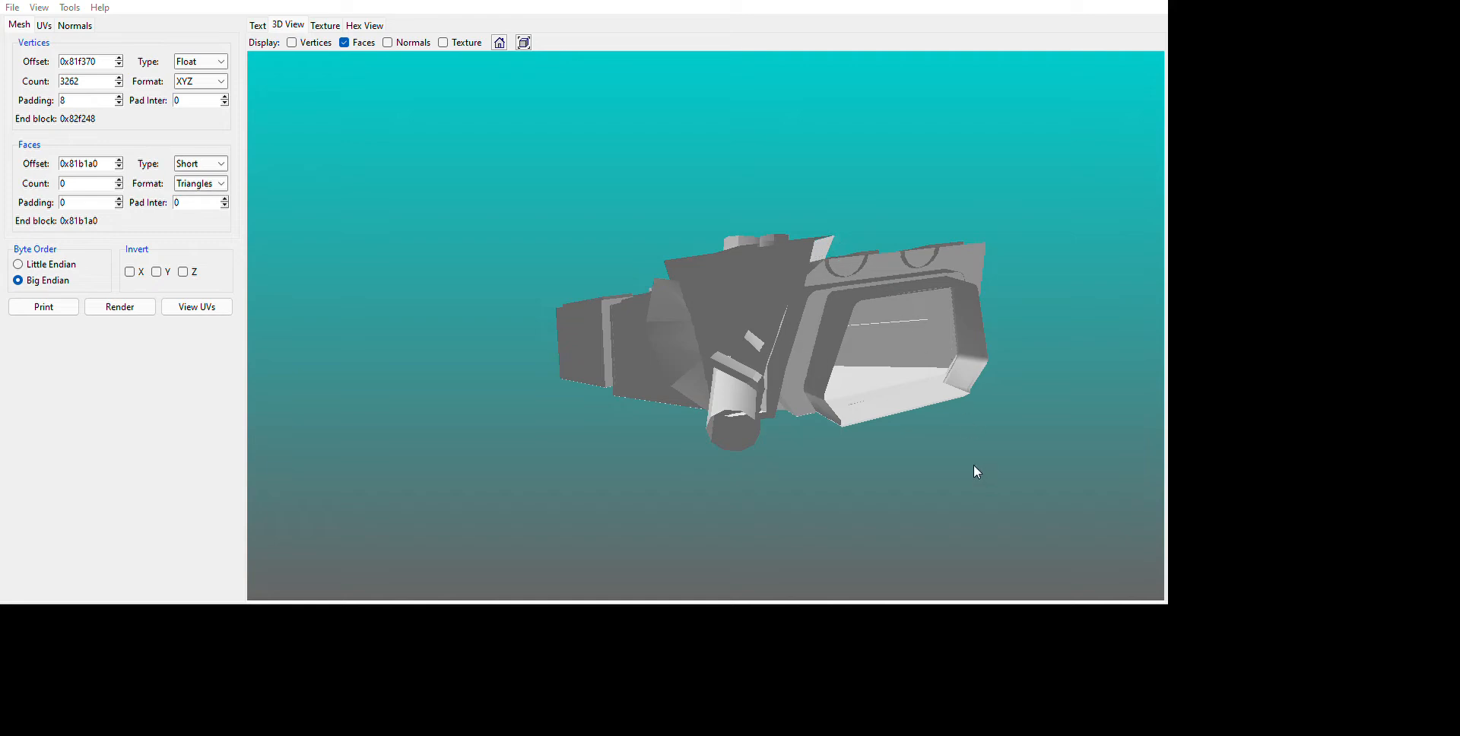
key("alt+Tab")
left_click(365, 24)
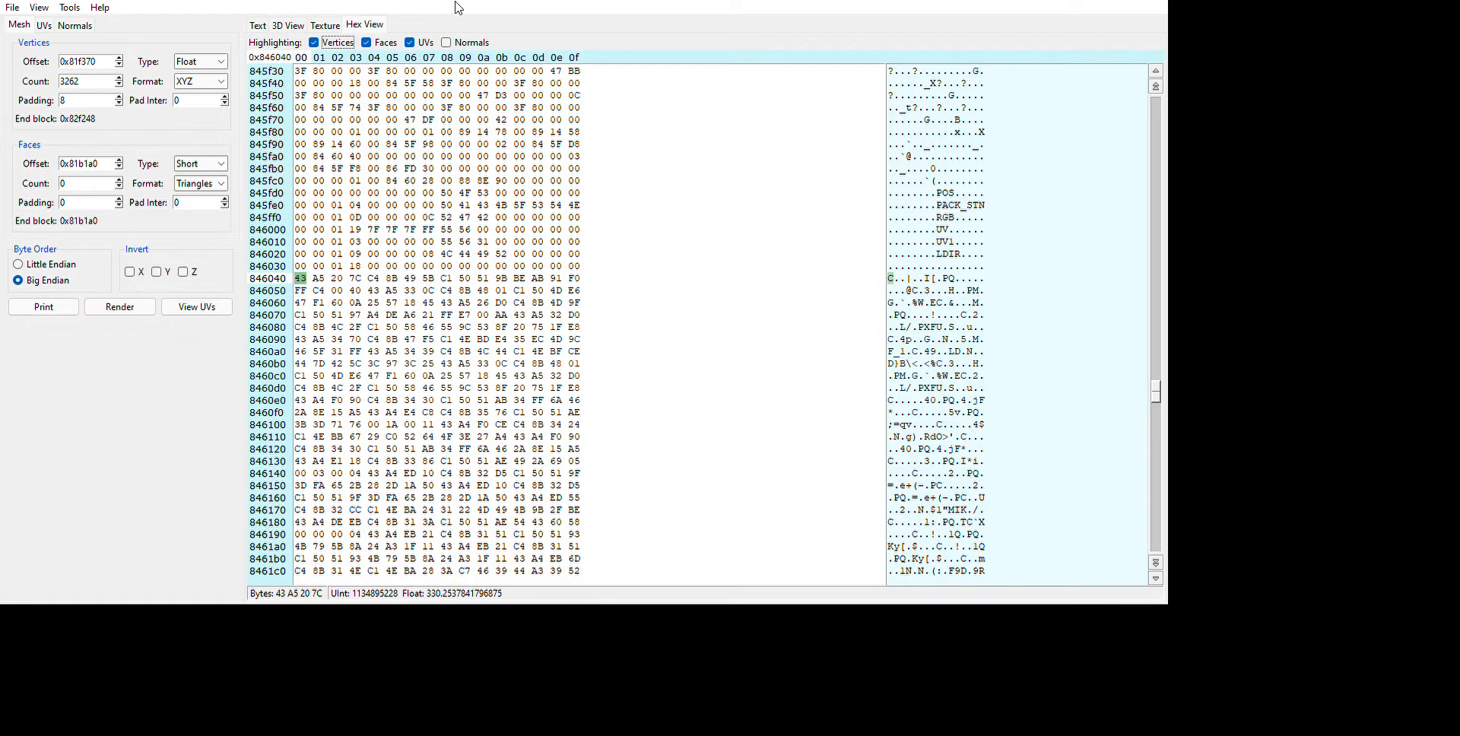
key("Tab")
type("0083CA20")
key("Return")
scroll(566, 199, "up", 17)
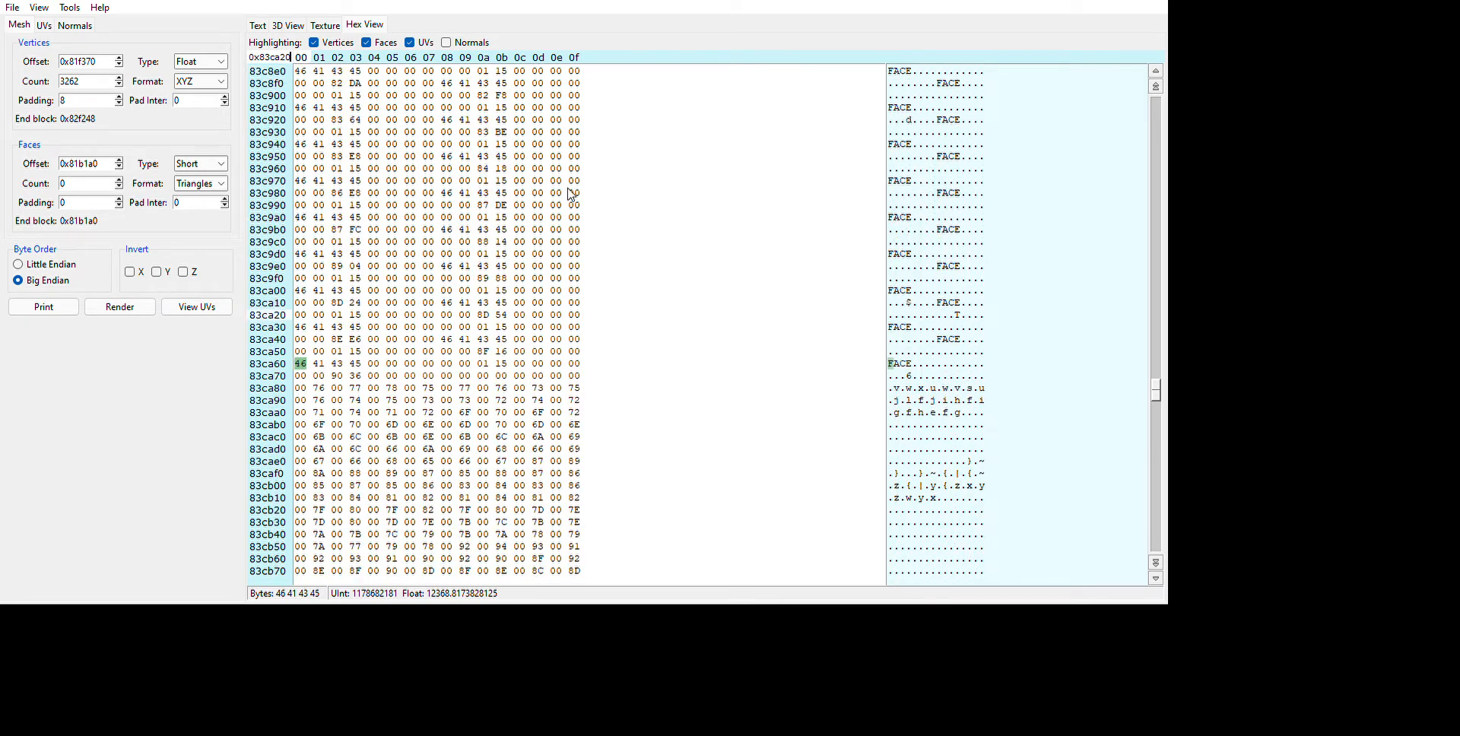
Examine the series of FACE records leading up to address 0x83ca20.
scroll(563, 195, "down", 3)
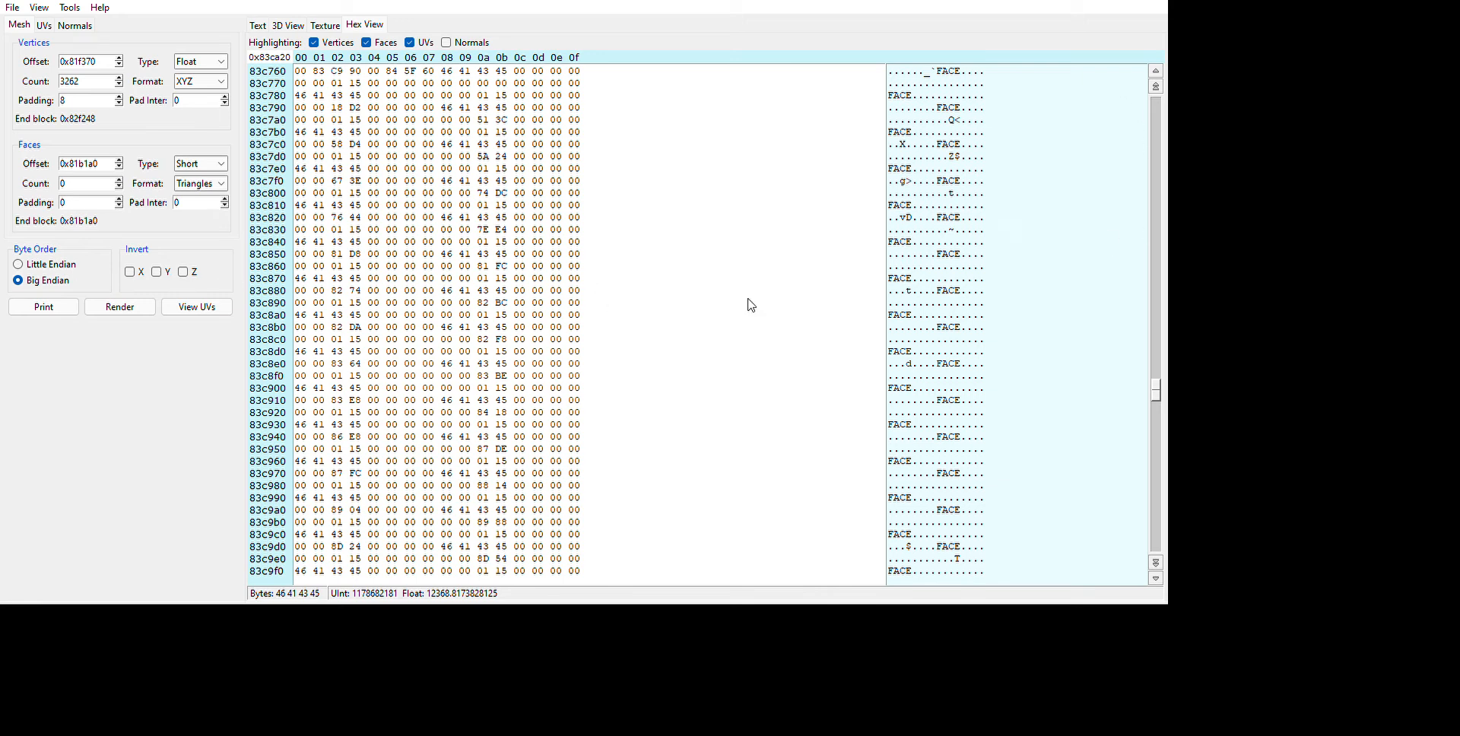
left_click_drag(901, 144, 967, 316)
left_click_drag(967, 327, 962, 327)
left_click_drag(925, 144, 975, 315)
left_click(975, 315)
scroll(567, 239, "down", 4)
scroll(571, 245, "down", 4)
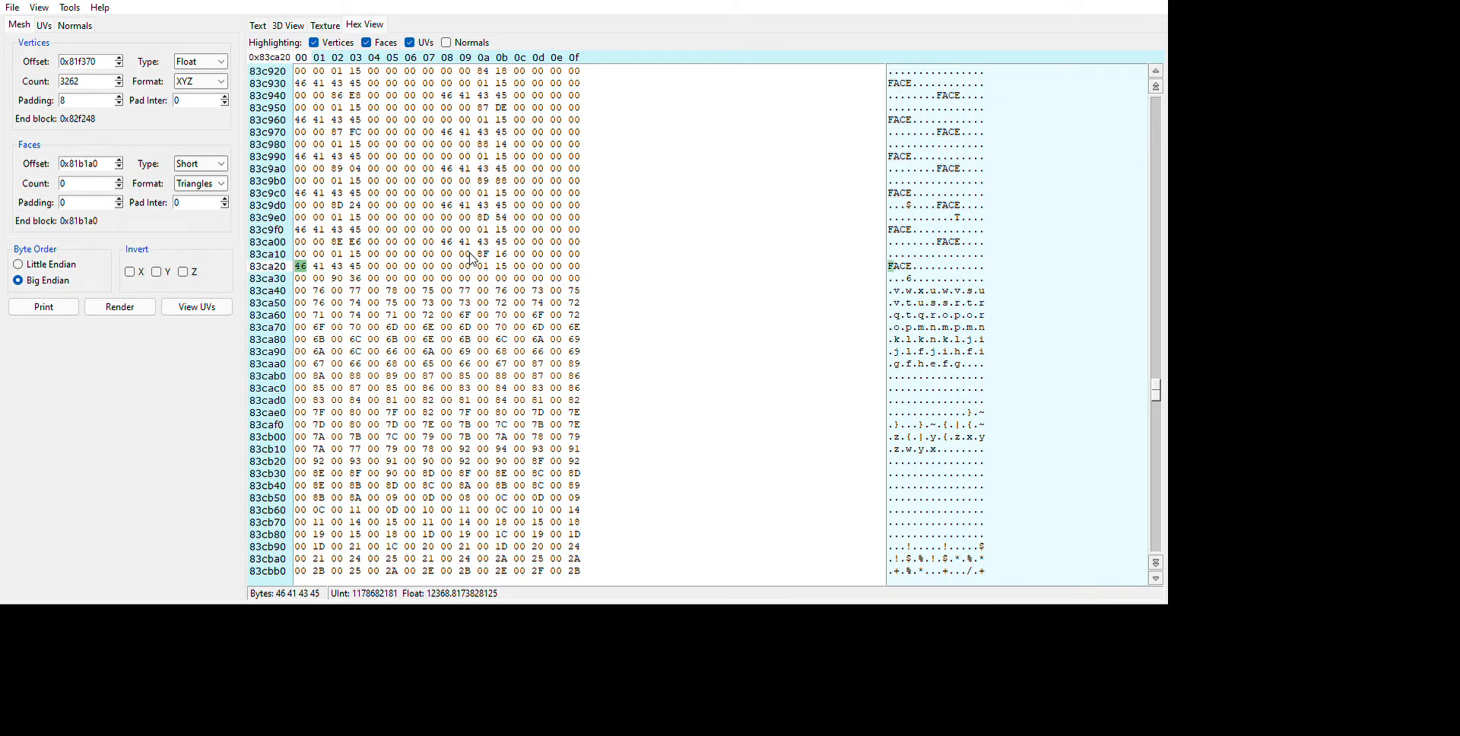
Examine the face index data that follows the last FACE record and return to where it begins.
left_click_drag(894, 291, 961, 340)
scroll(512, 400, "down", 8)
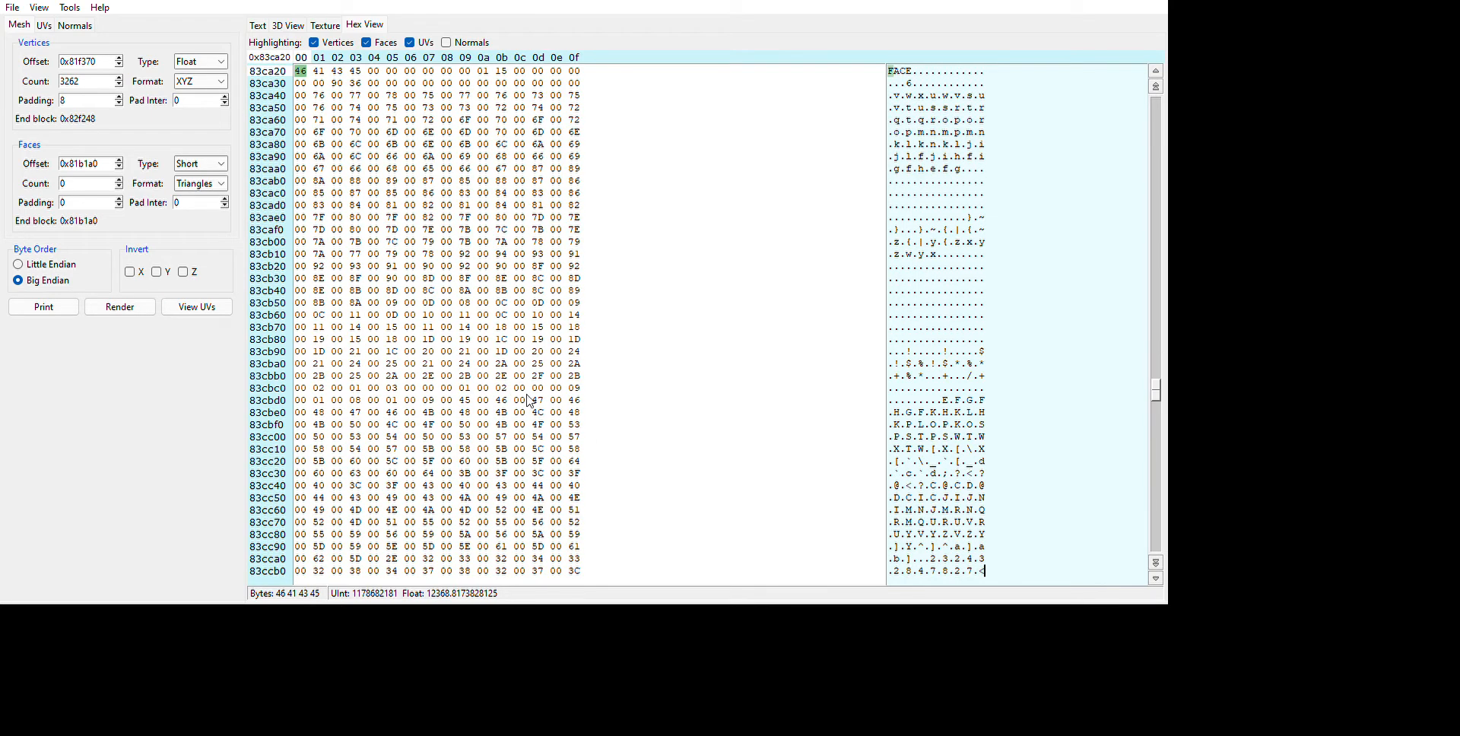
left_click_drag(980, 254, 974, 388)
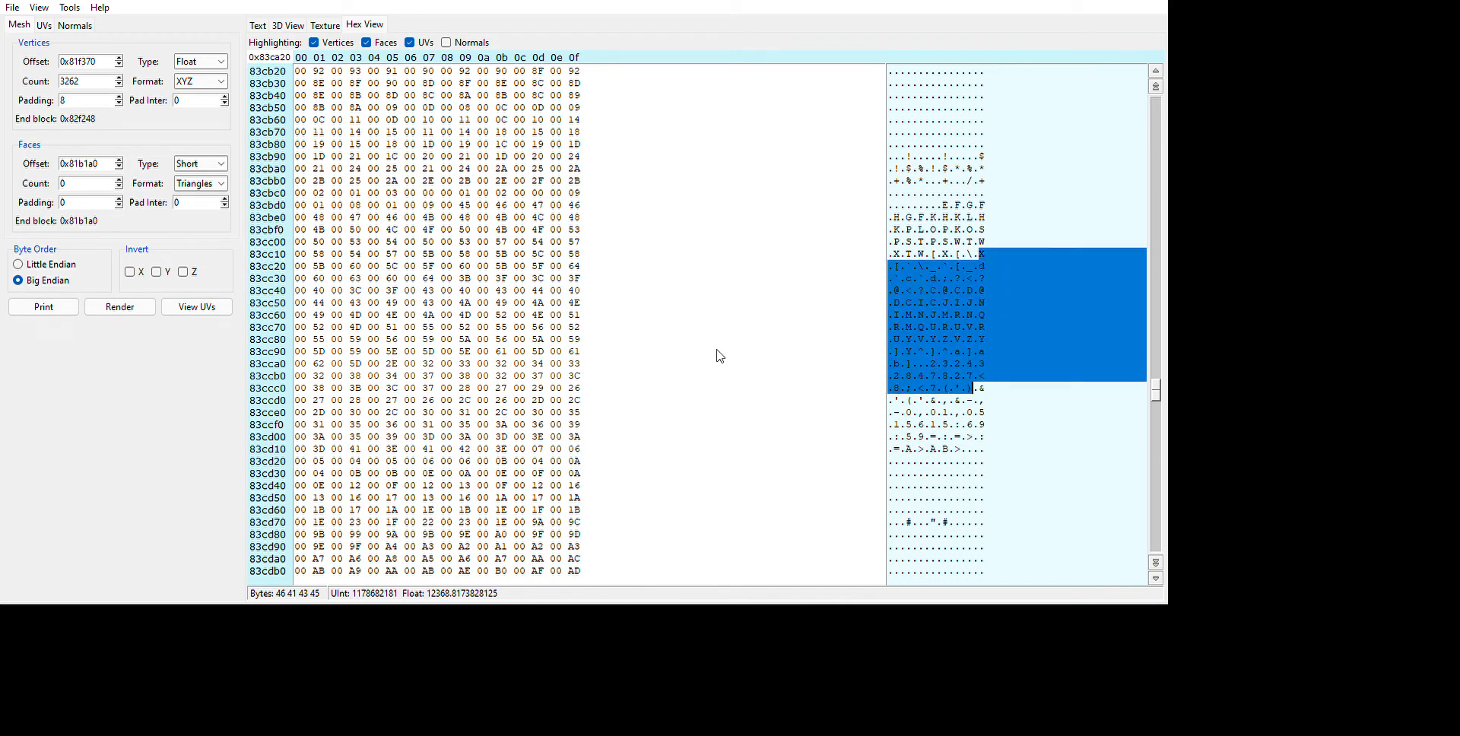
left_click(521, 291)
scroll(709, 323, "down", 6)
scroll(713, 329, "down", 9)
left_click_drag(920, 206, 948, 376)
left_click(446, 181)
scroll(605, 283, "up", 20)
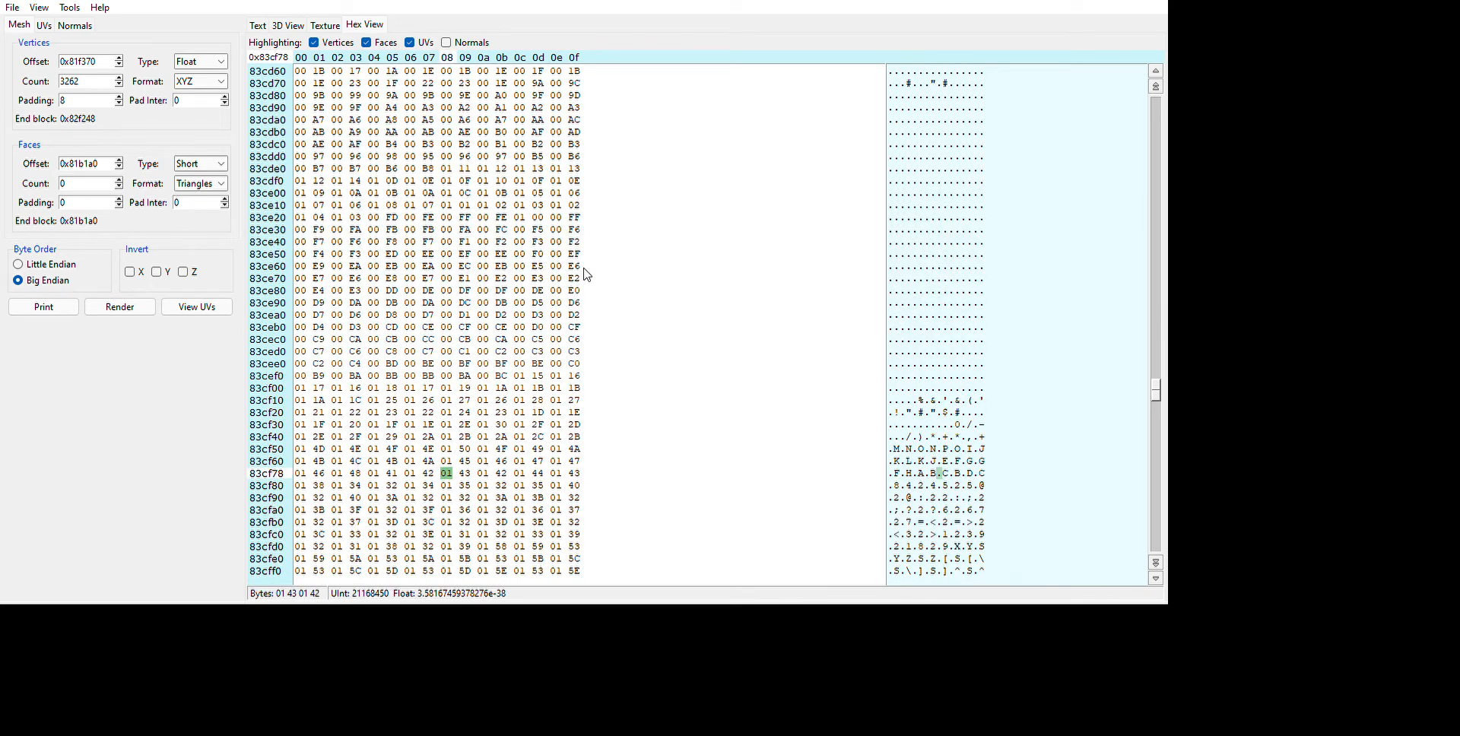
scroll(614, 277, "up", 8)
scroll(615, 278, "down", 7)
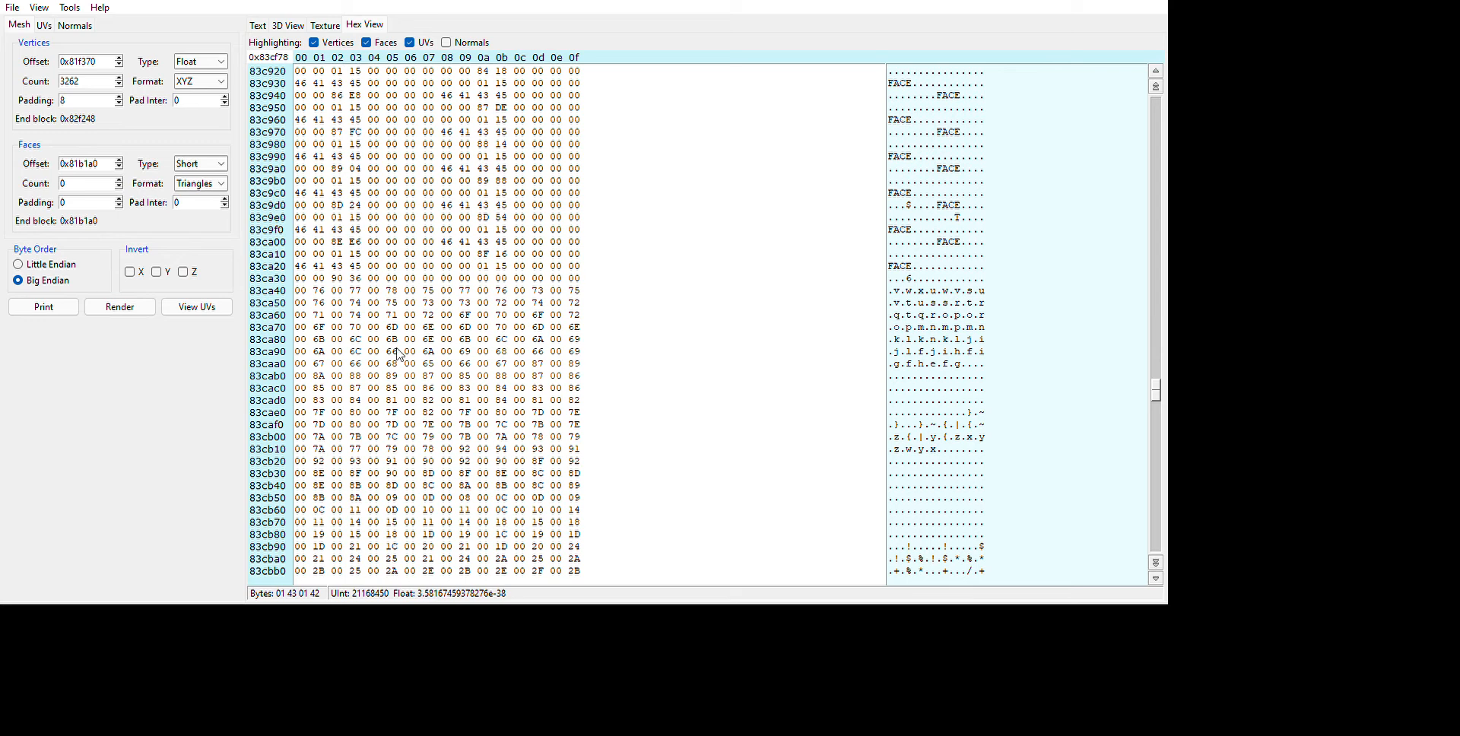
Set the faces offset to 0x83ca40, the first index byte after the last FACE record.
left_click_drag(296, 266, 582, 279)
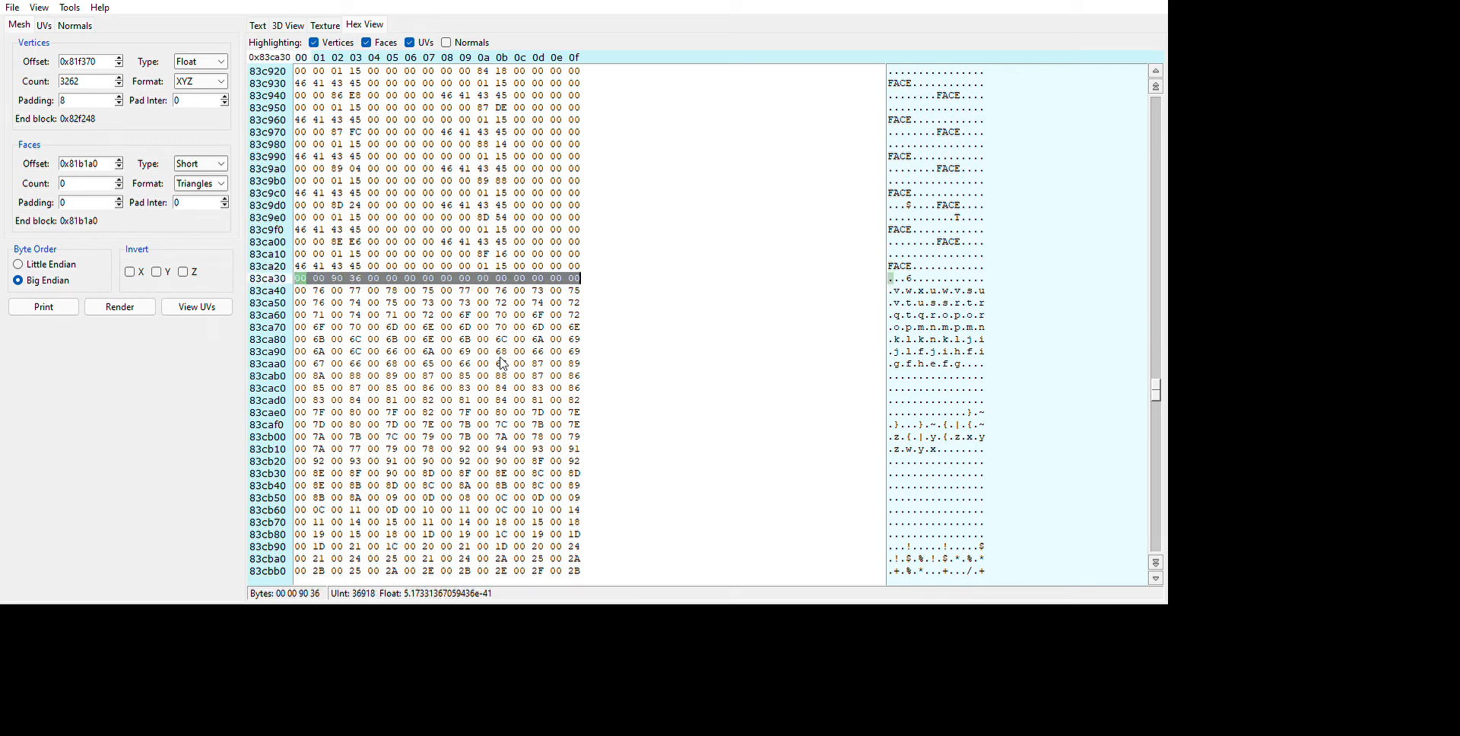
mouse_move(381, 352)
left_mouse_down()
mouse_move(530, 356)
mouse_move(388, 348)
left_mouse_up()
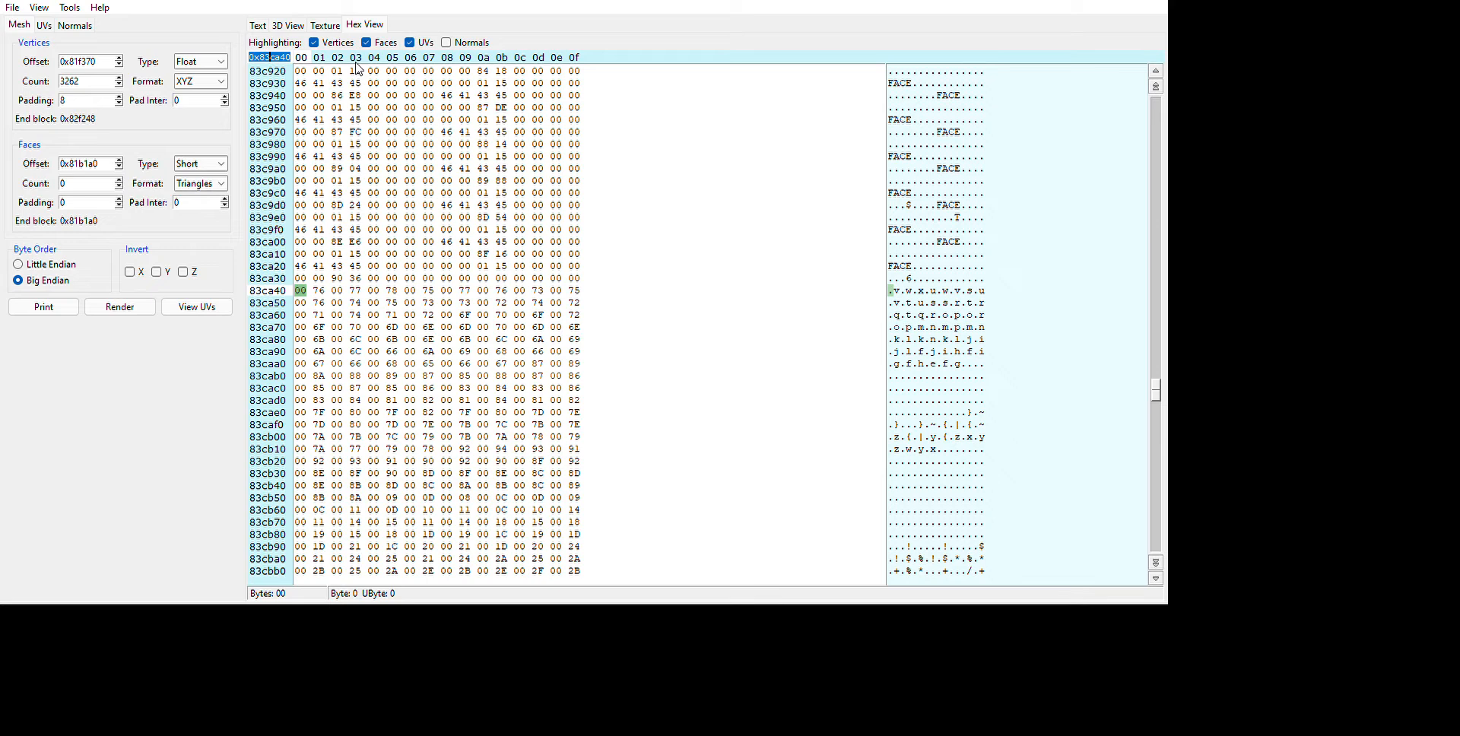
double_click(70, 166)
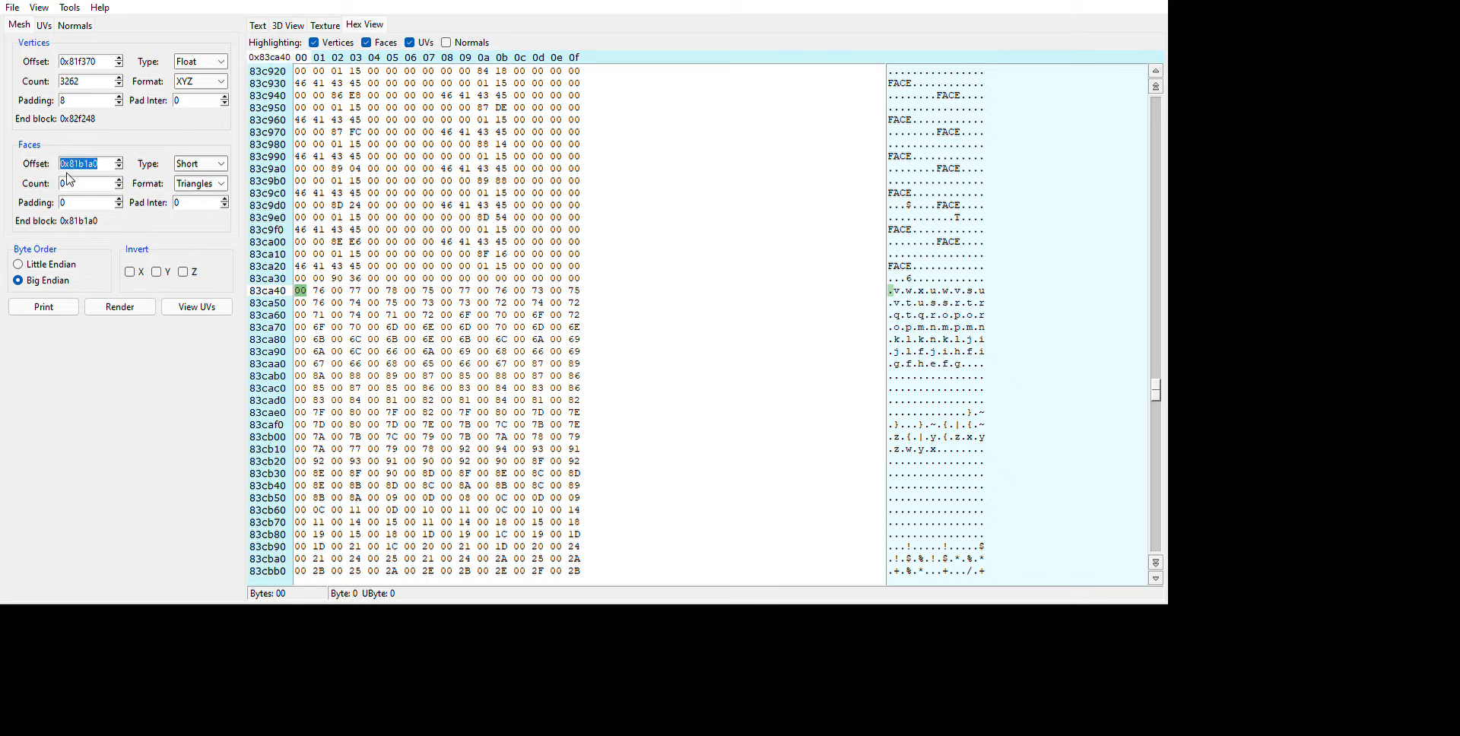
type("0x83ca40")
left_click_drag(101, 163, 61, 164)
Try a face count of 100 to check the highlighted index bytes, and reset it to 0.
left_click(76, 183)
type("10")
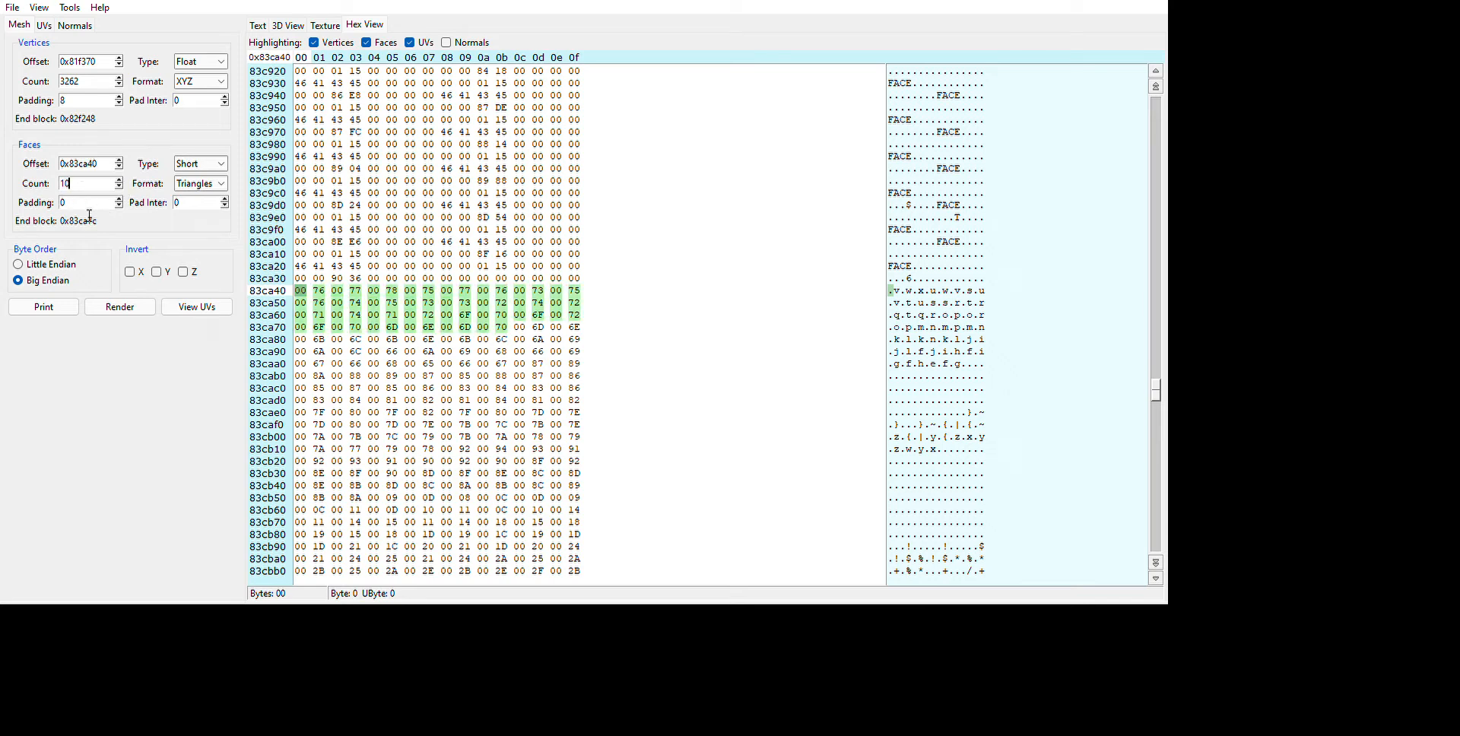
type("0")
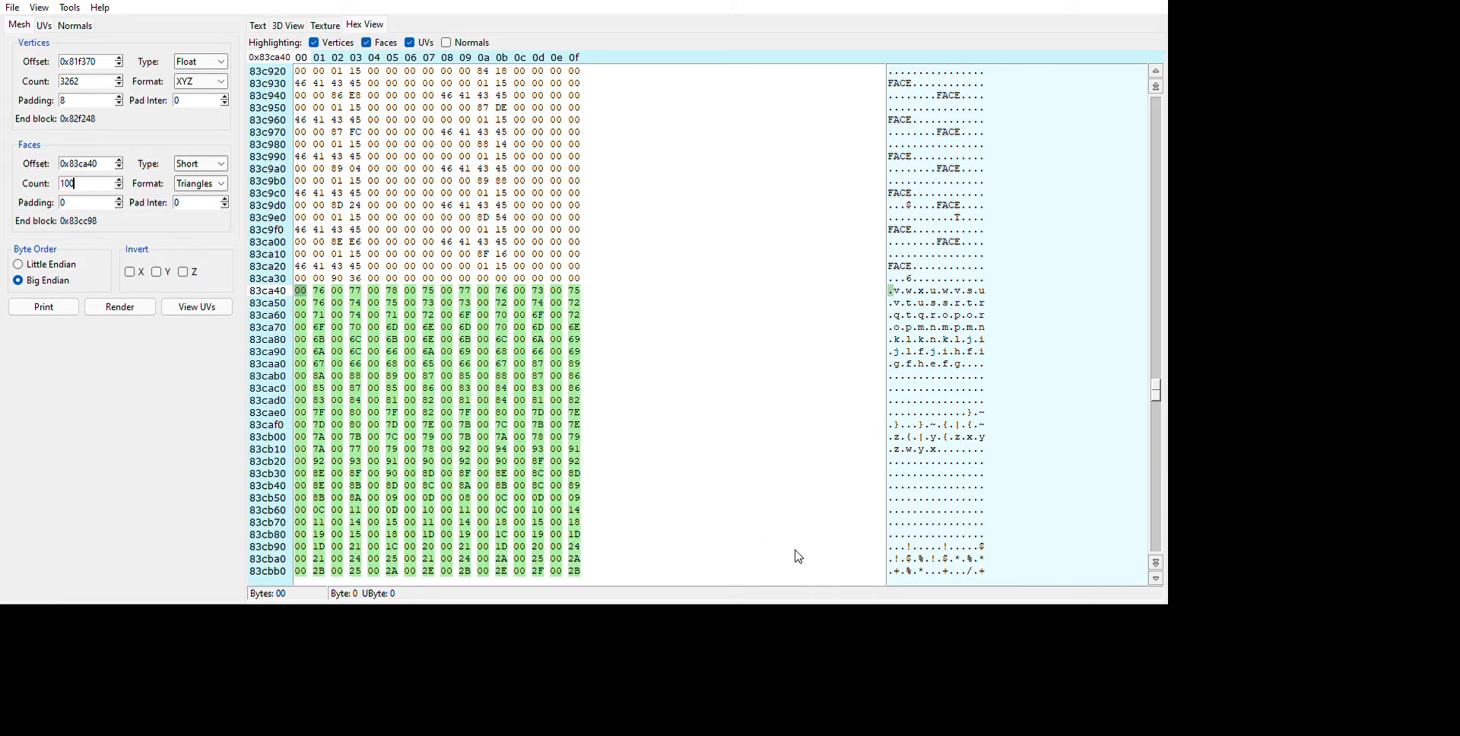
scroll(710, 469, "down", 9)
scroll(684, 456, "up", 5)
scroll(682, 418, "down", 9)
scroll(686, 407, "up", 9)
scroll(750, 408, "up", 3)
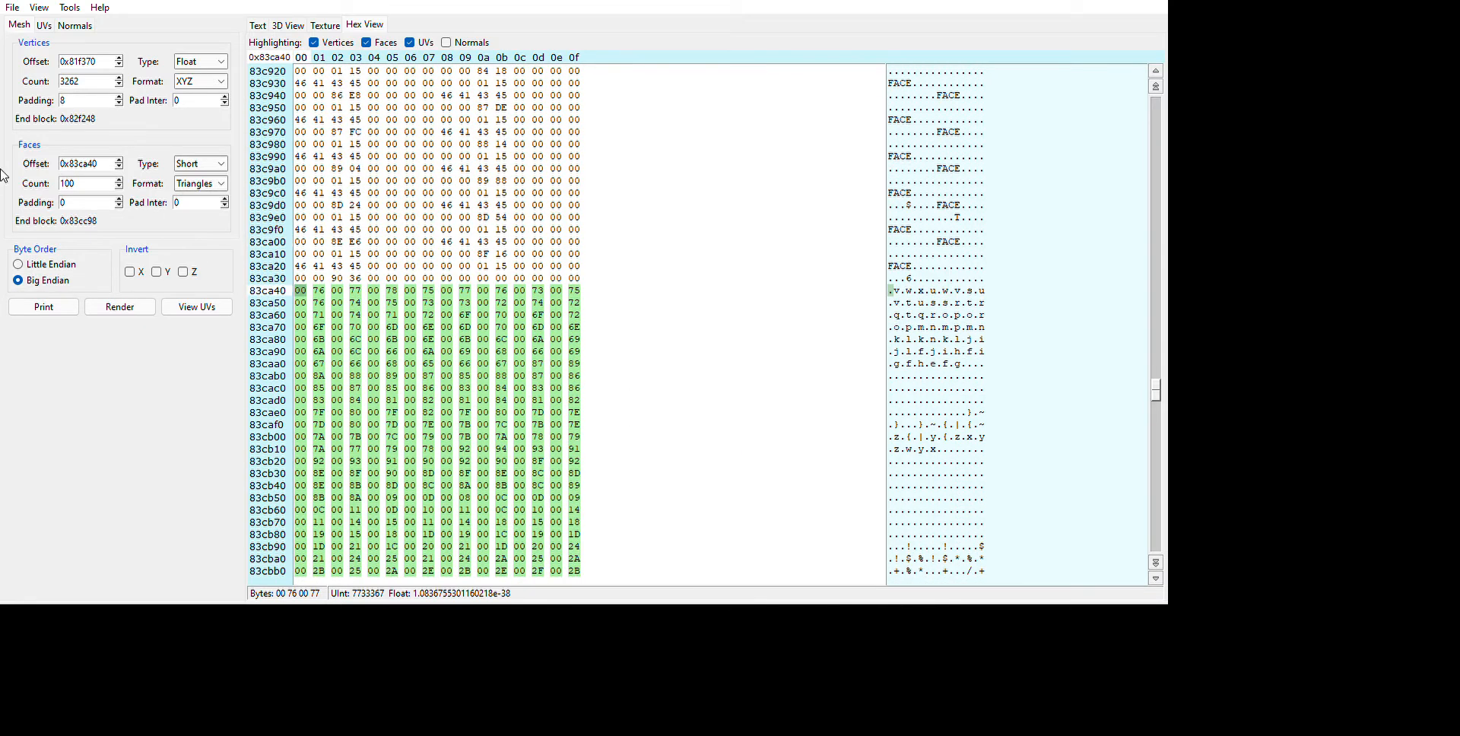
scroll(826, 330, "down", 4)
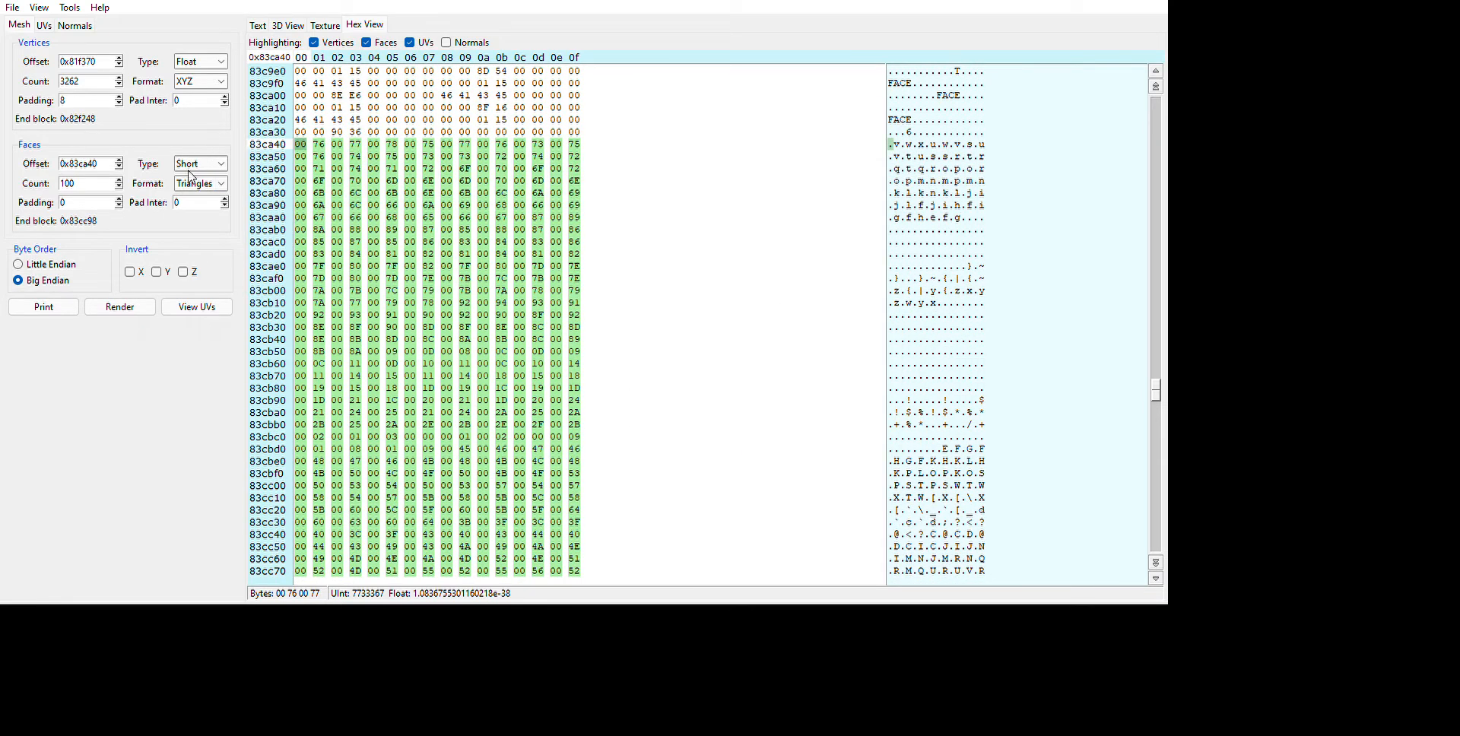
key("BackSpace")
key("BackSpace")
key("BackSpace")
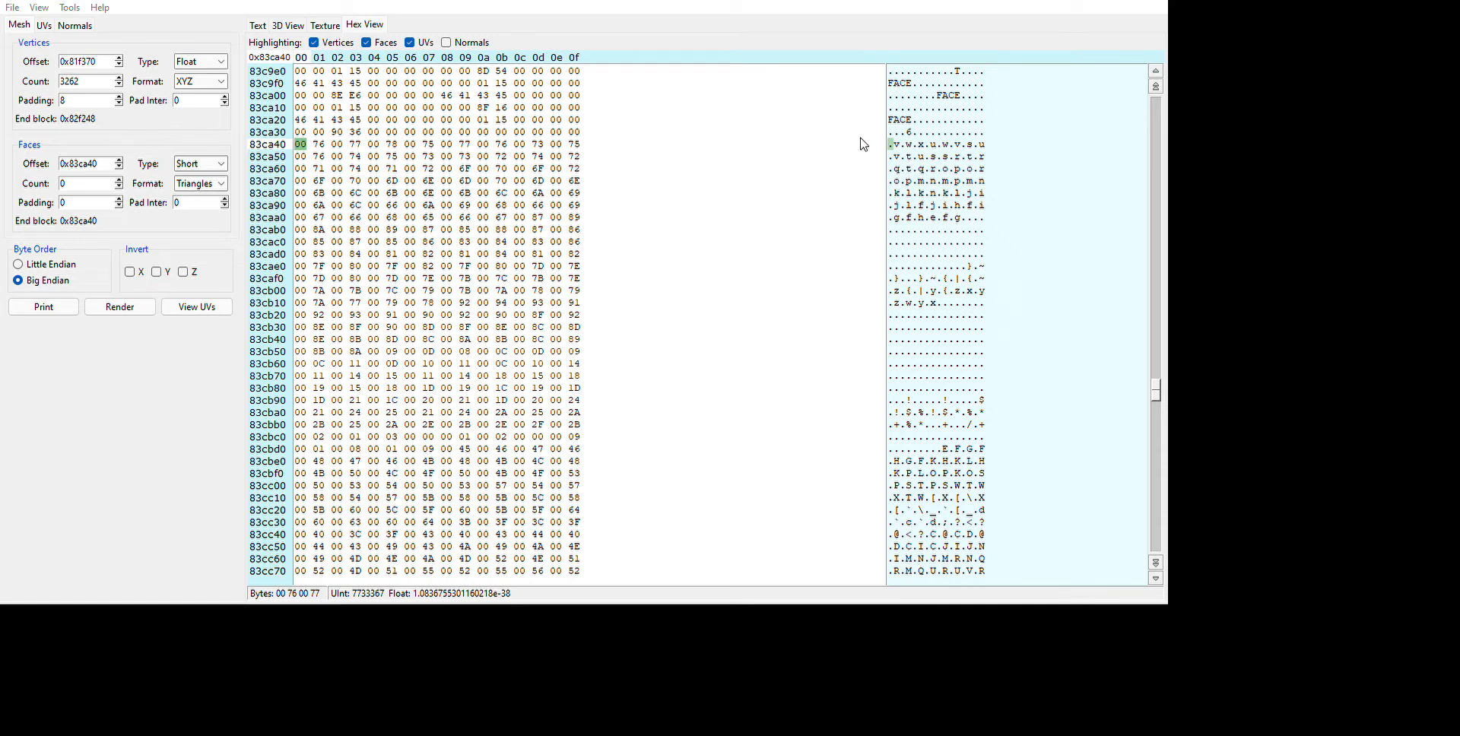
Examine the mesh header data preceding the face indices, up to the FACE_OPA and POS attribute entries.
left_click(851, 188)
left_click_drag(306, 184, 326, 189)
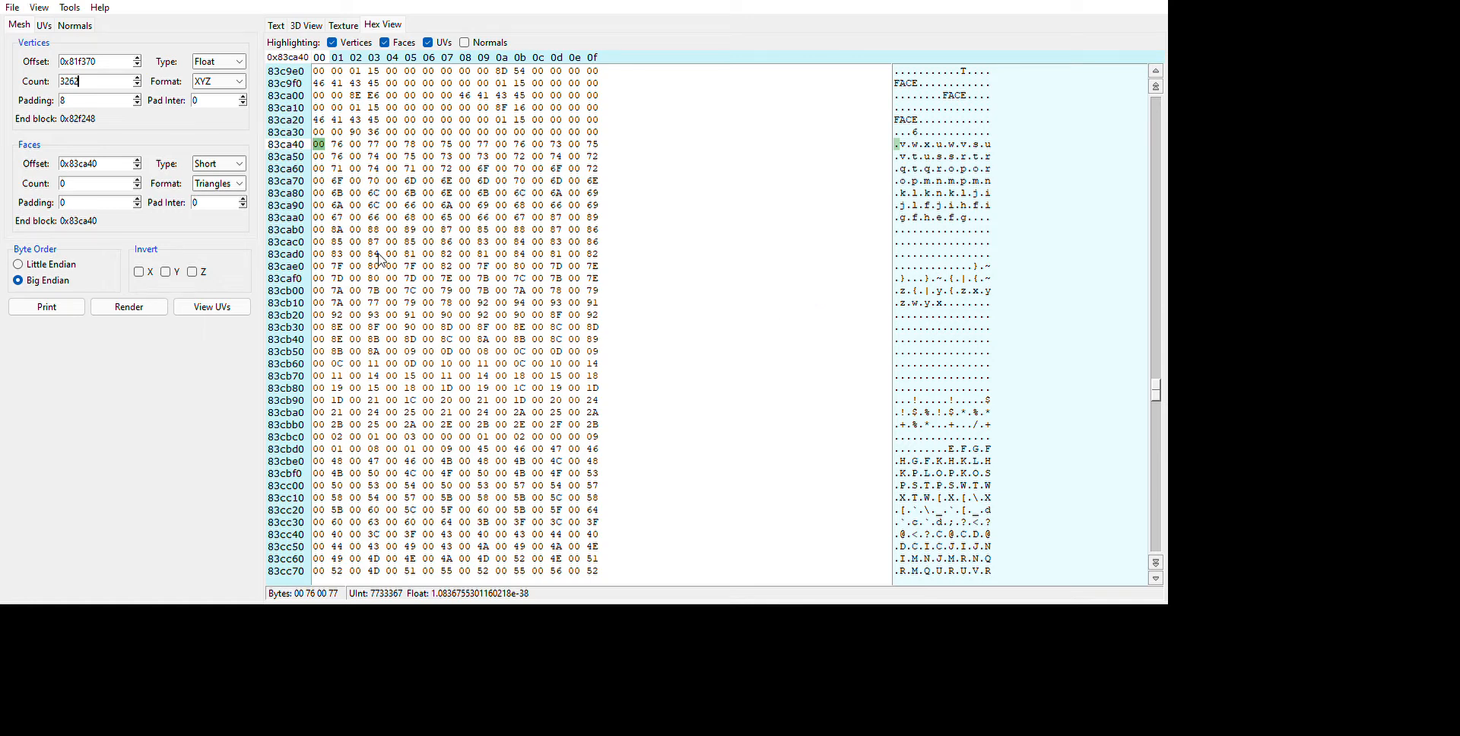
scroll(693, 281, "up", 20)
scroll(728, 238, "up", 20)
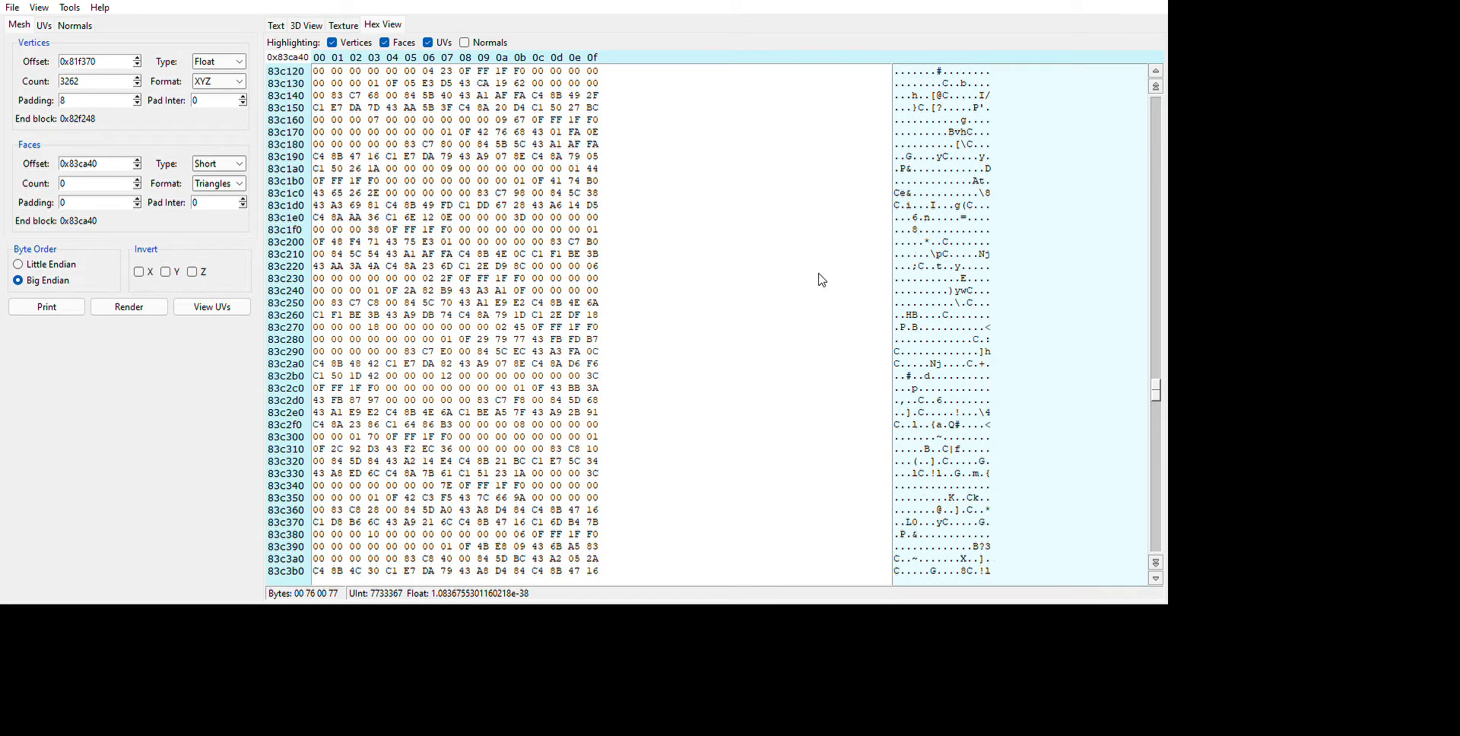
scroll(627, 287, "up", 8)
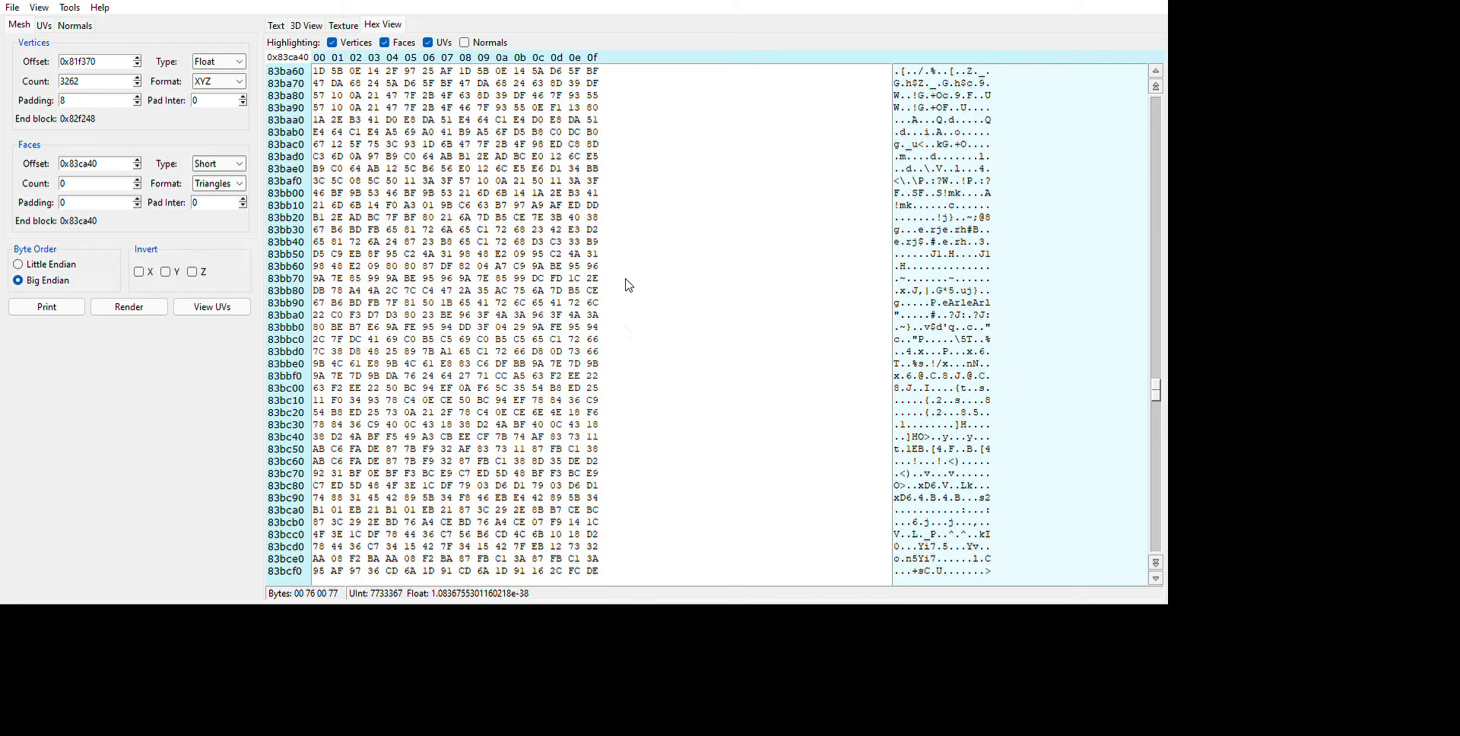
scroll(640, 281, "down", 12)
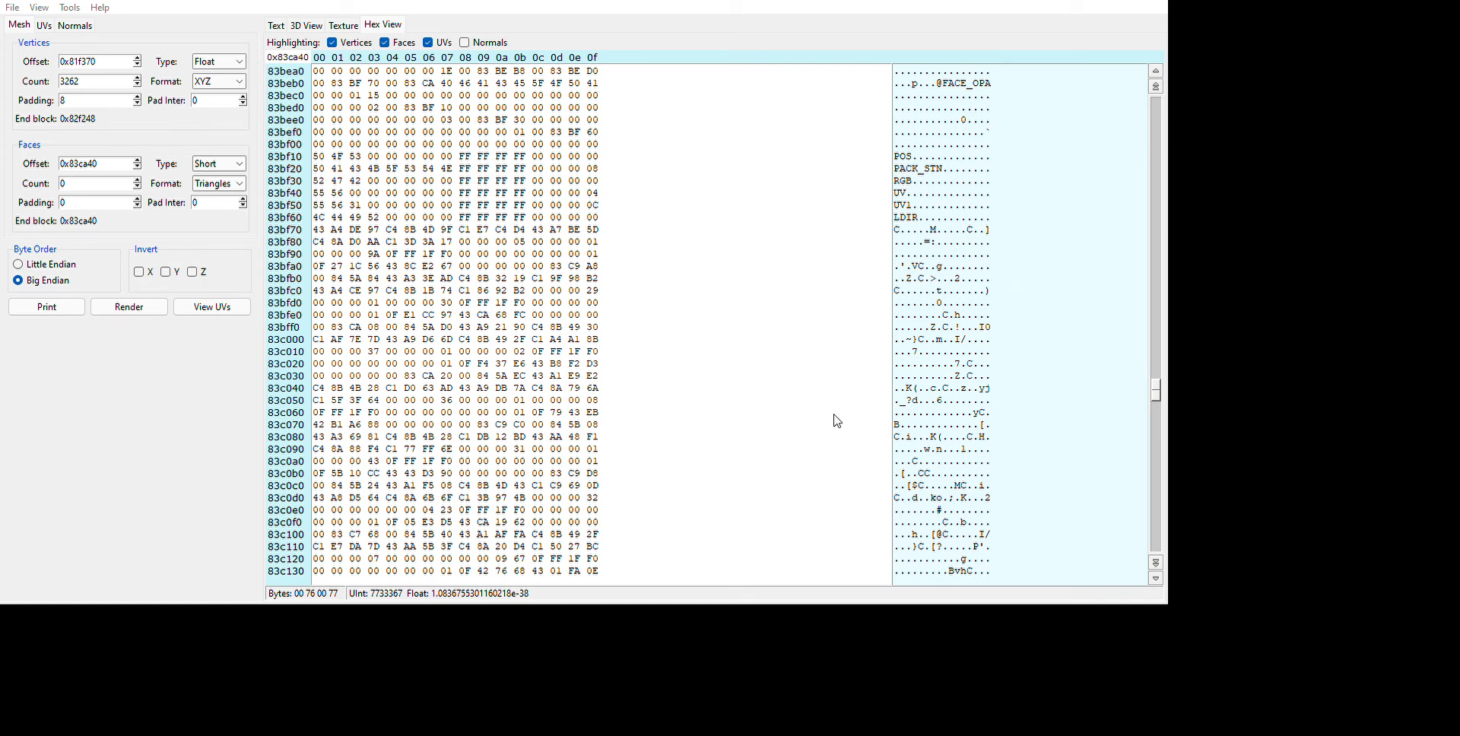
Go to address 0x846028 in the hex data to find the vertex attribute table.
left_click(382, 57)
type("0x846028")
key("Return")
scroll(869, 318, "down", 5)
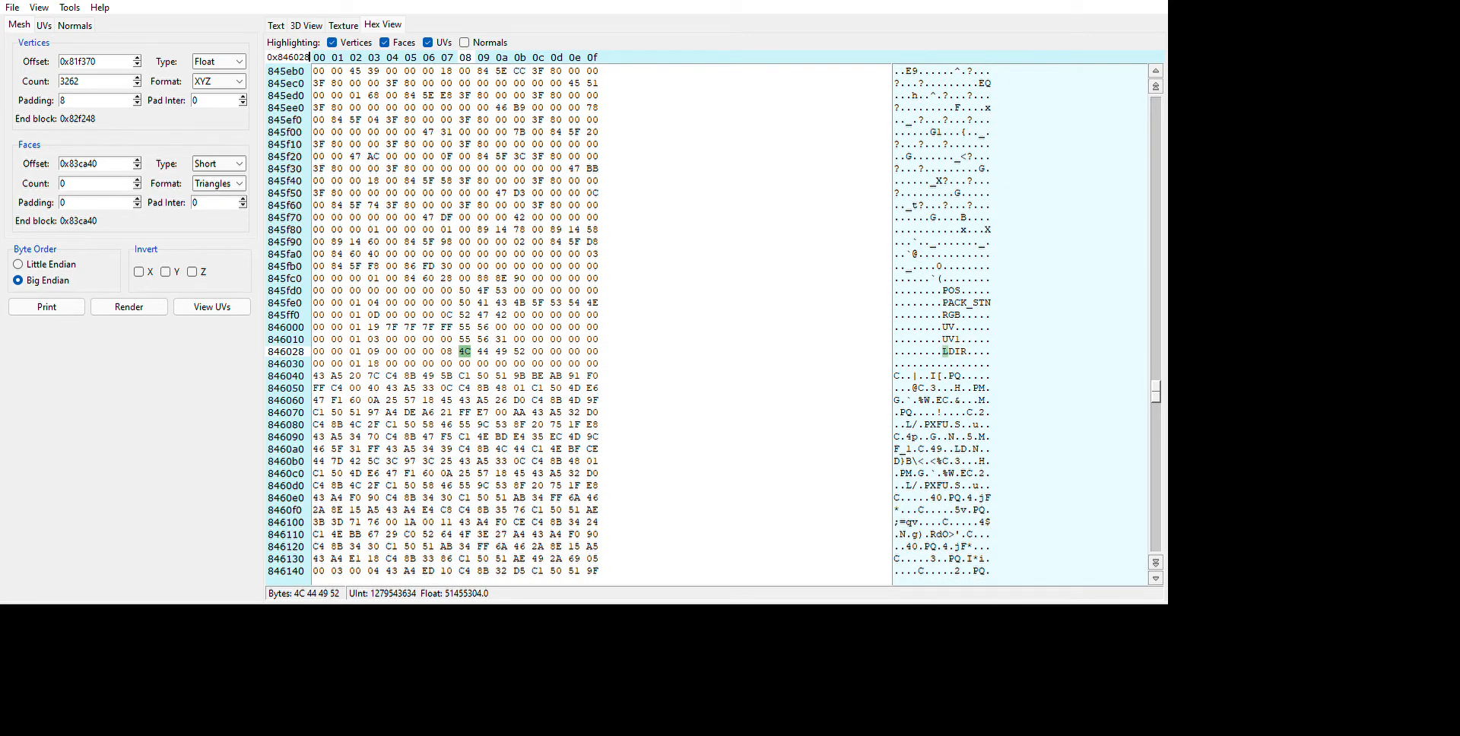
Examine the vertex attribute entries from POS through LDIR, including the final row at 0x846030.
left_click_drag(945, 290, 960, 340)
left_click(961, 339)
scroll(532, 365, "down", 1)
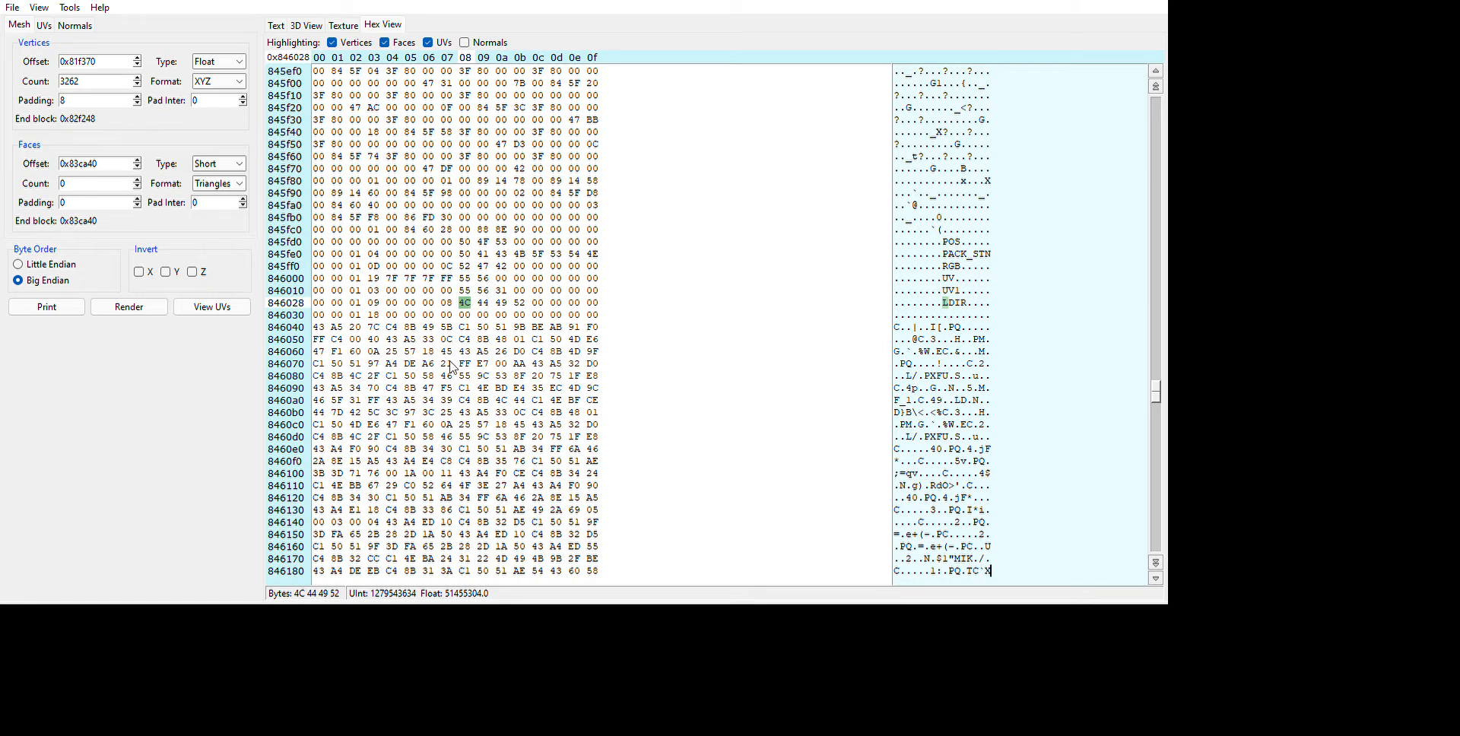
left_click_drag(446, 242, 477, 291)
left_click(954, 254)
left_click_drag(946, 242, 991, 315)
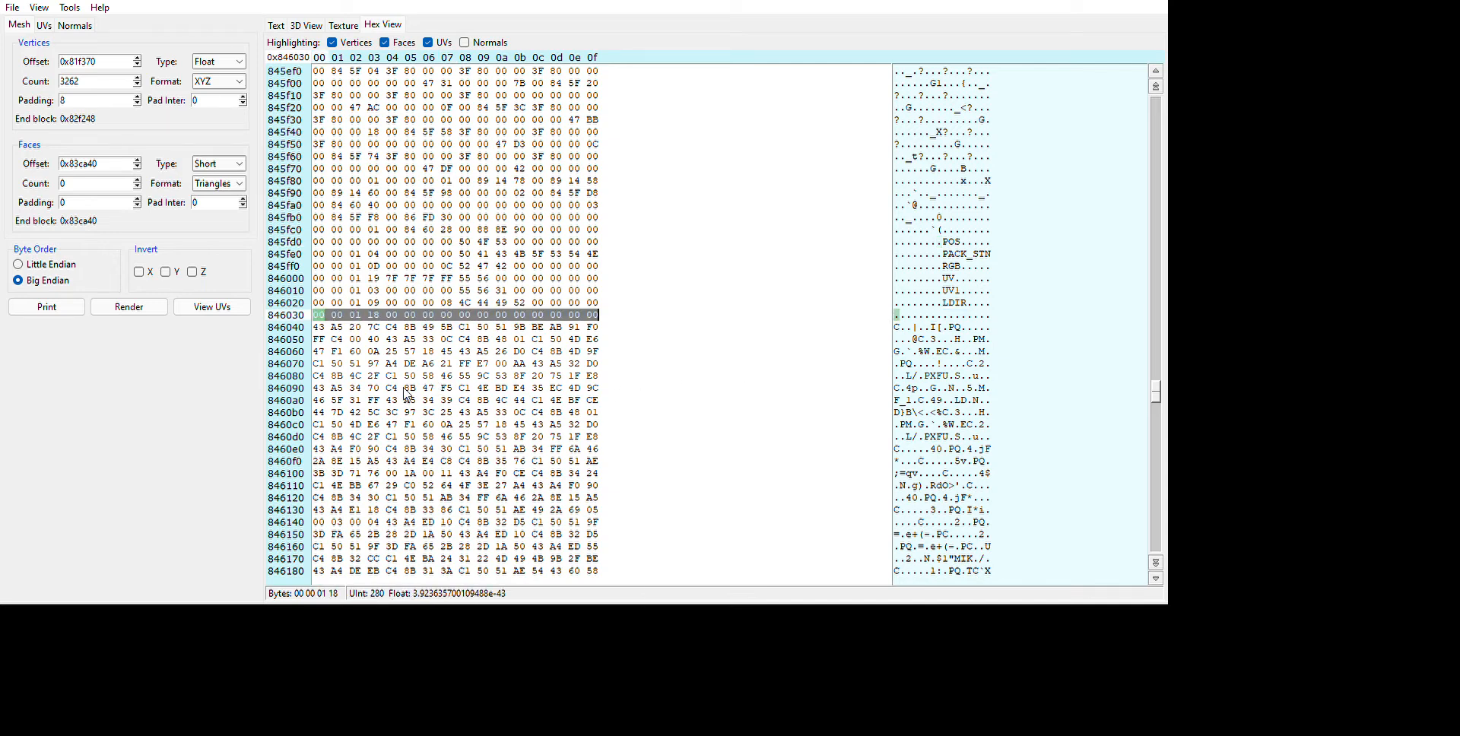
Set the vertices offset to 0x846040, the first byte after the LDIR attribute entry.
key("Down")
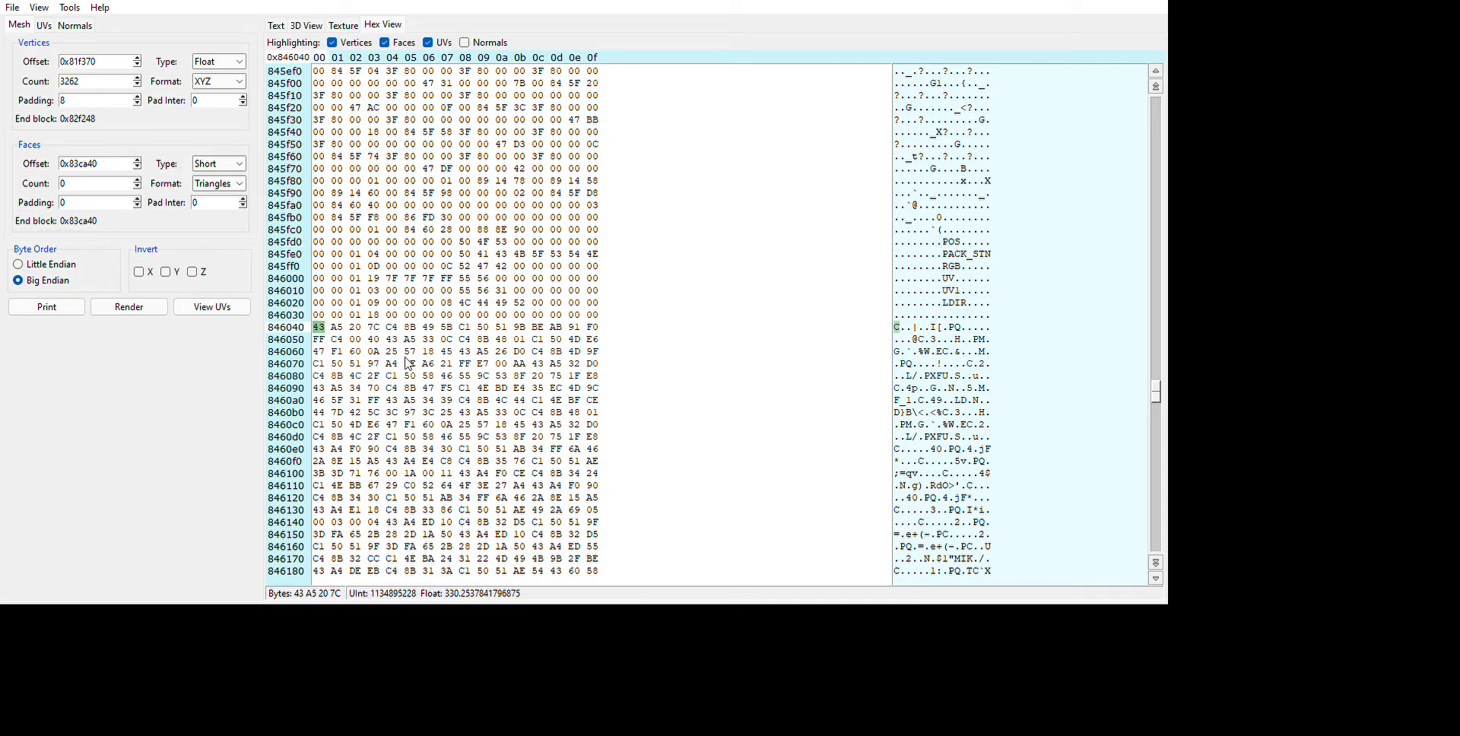
left_click(371, 58)
key("ctrl+c")
left_click_drag(111, 61, 33, 57)
key("ctrl+v")
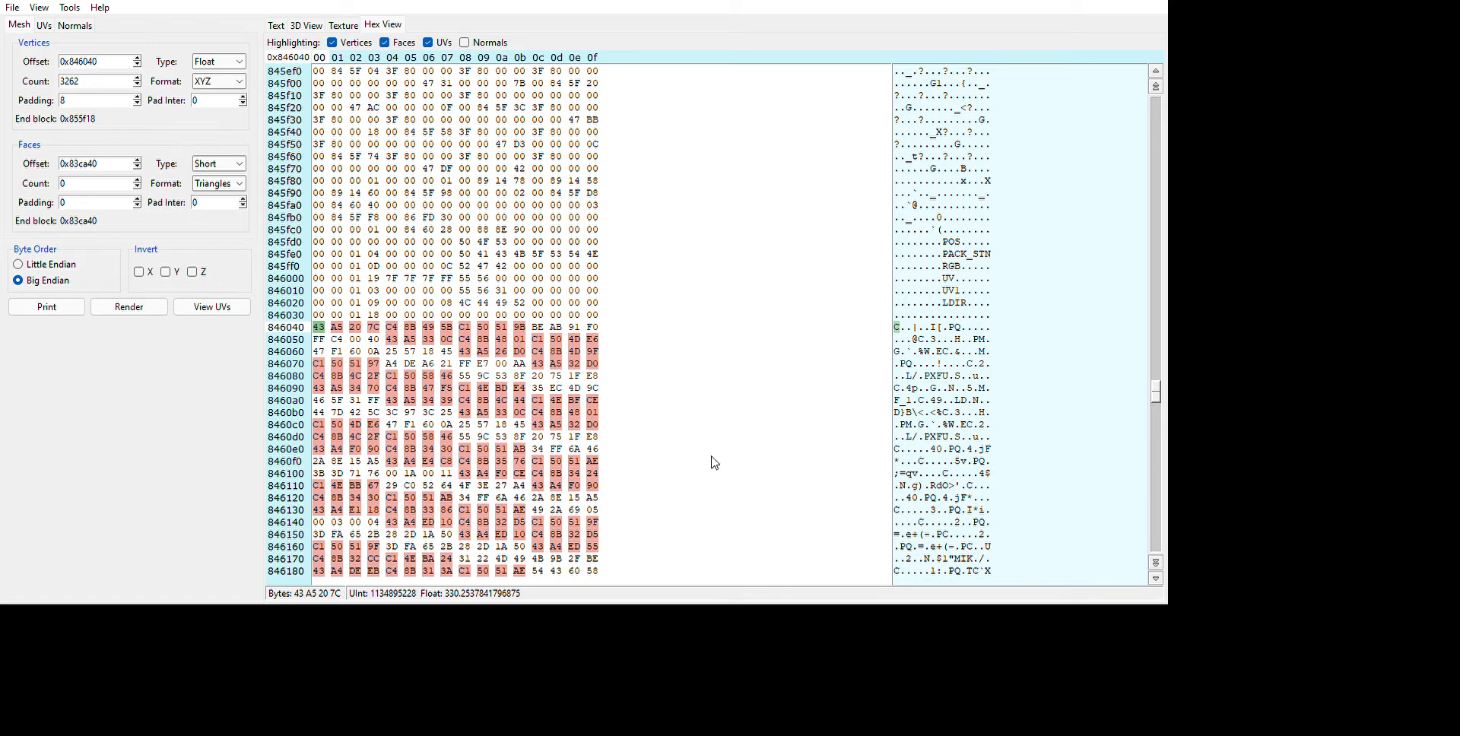
Set the vertex count to 1000 and check the highlighted position bytes in the hex data.
left_click_drag(134, 80, 19, 84)
type("1000")
scroll(841, 440, "down", 8)
scroll(601, 328, "up", 5)
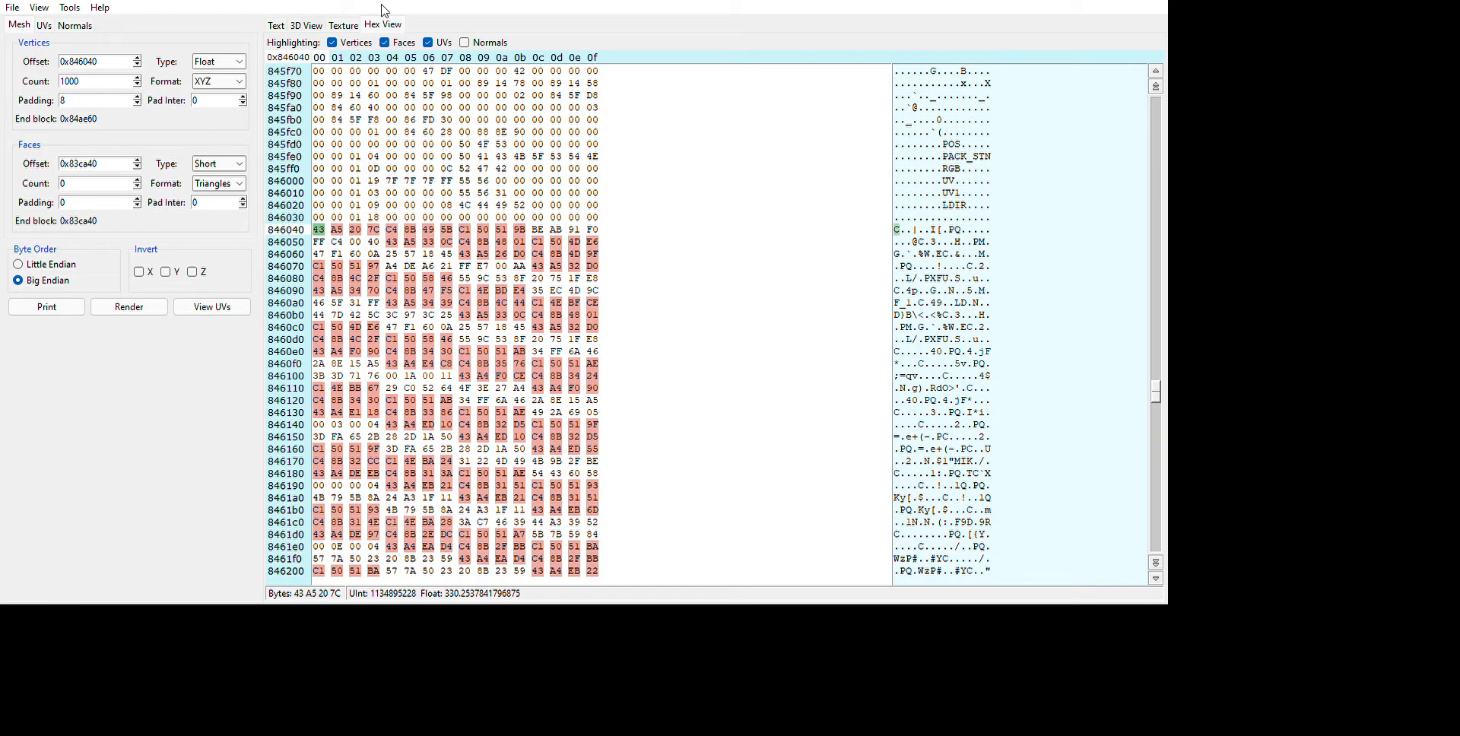
Render the mesh in 3D with vertices displayed and fit the resulting point cloud in the view.
left_click(307, 25)
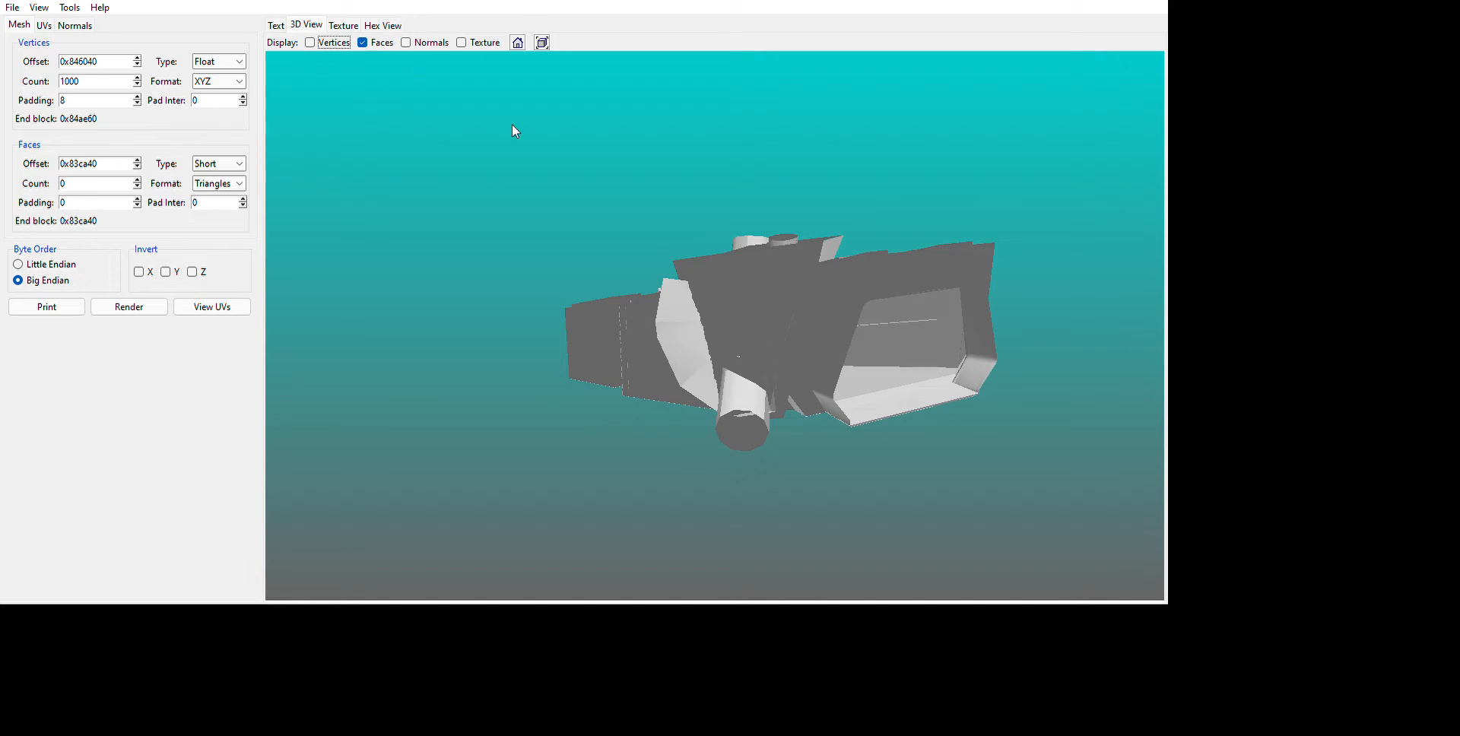
left_click(310, 42)
left_click(129, 307)
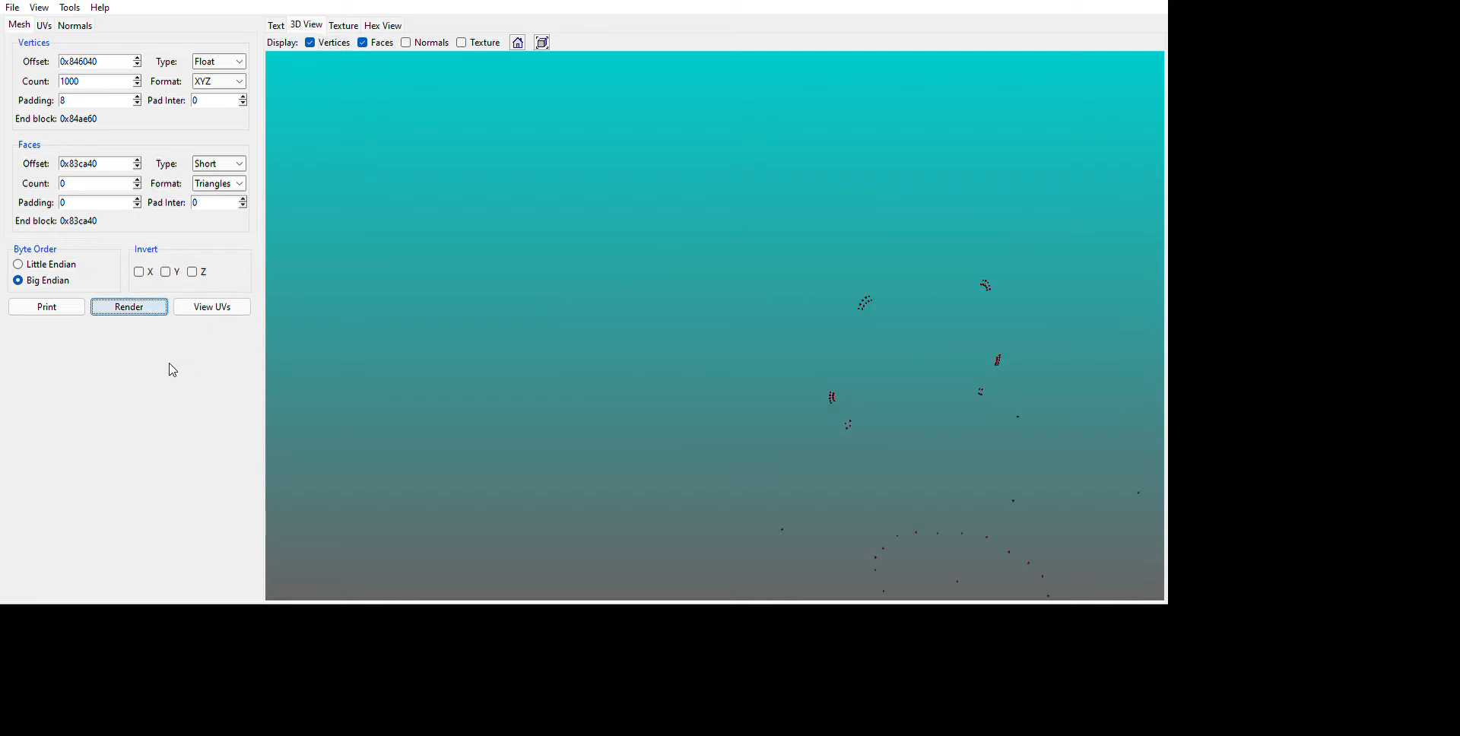
left_click_drag(720, 339, 563, 308)
left_click_drag(639, 183, 843, 140)
left_click(542, 42)
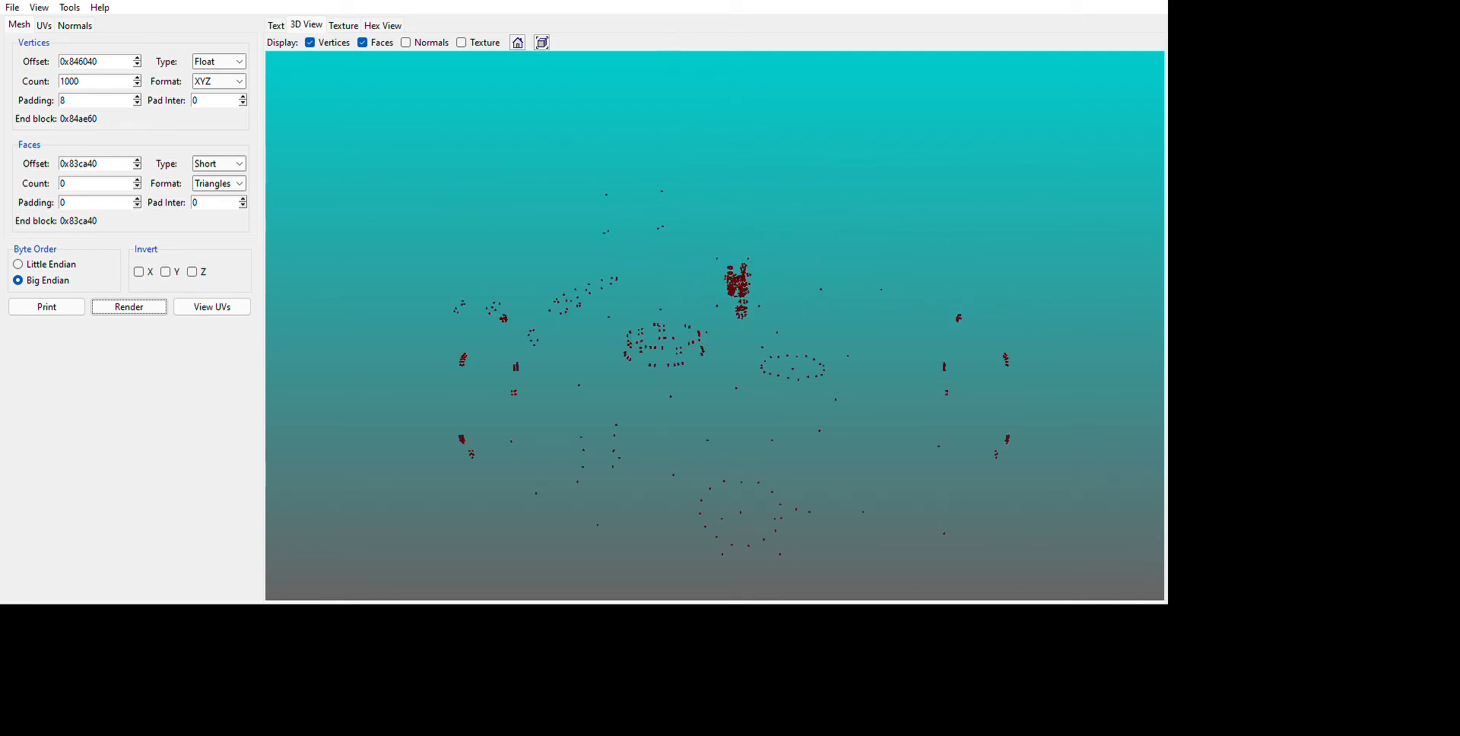
Set the vertex count to 5000 and render the mesh points in the 3D view.
left_click_drag(1051, 302, 287, 355)
left_click_drag(835, 318, 703, 300)
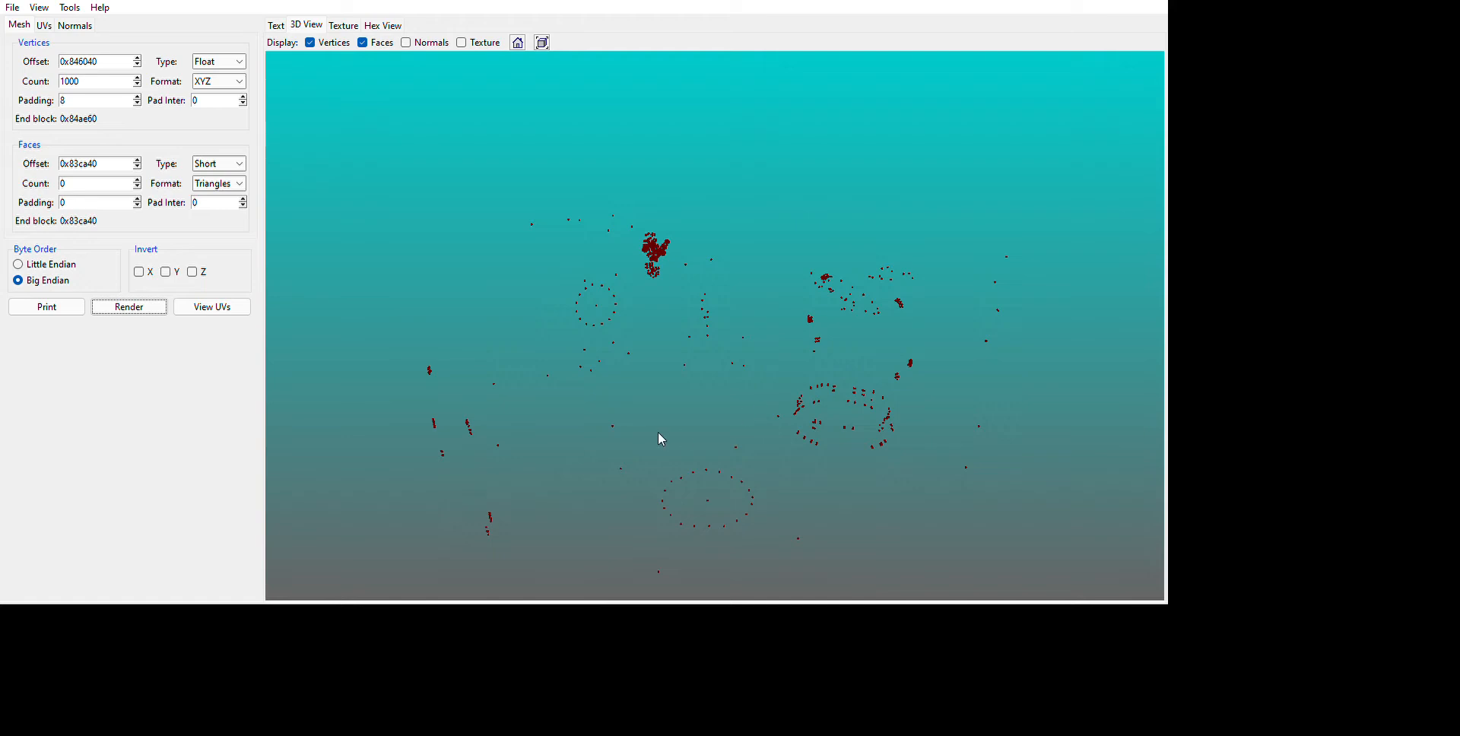
double_click(91, 81)
type("5000")
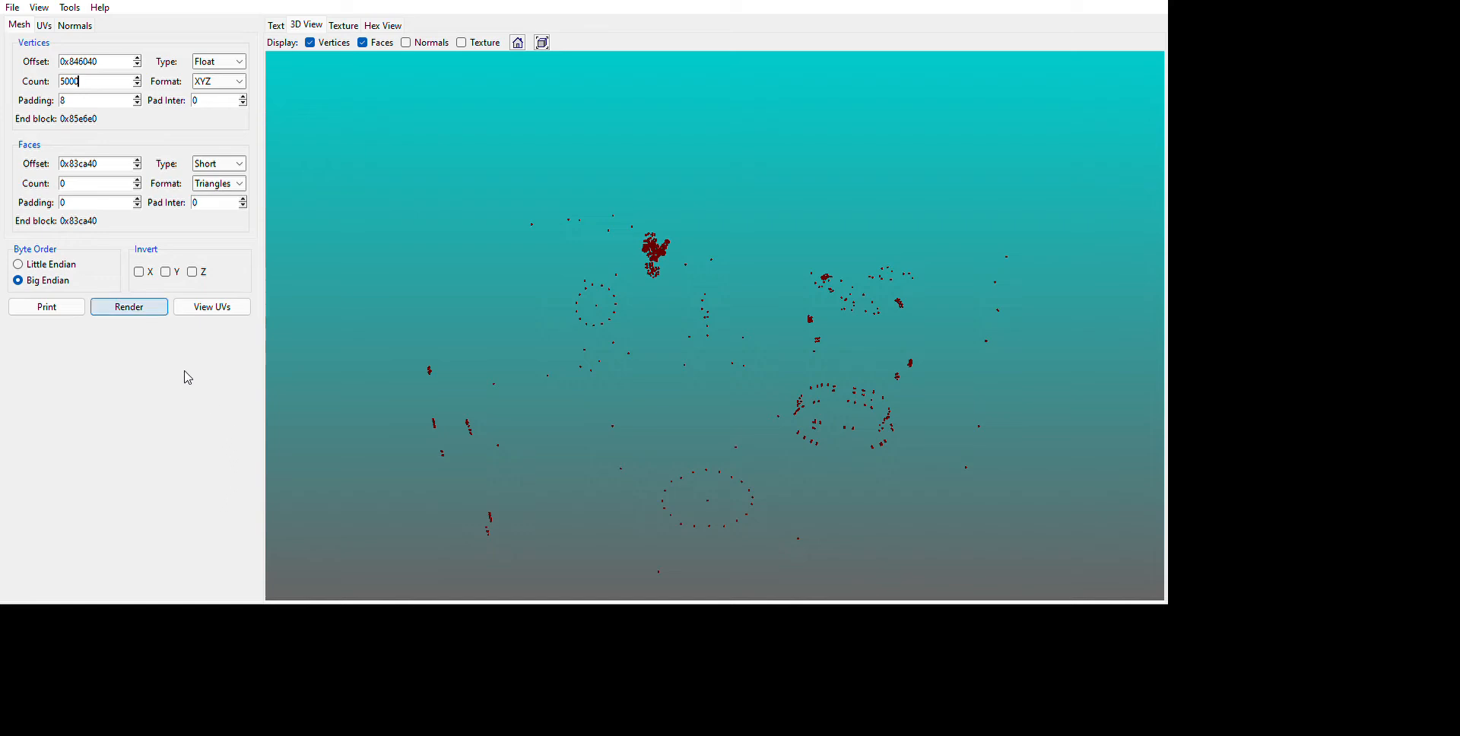
key("Return")
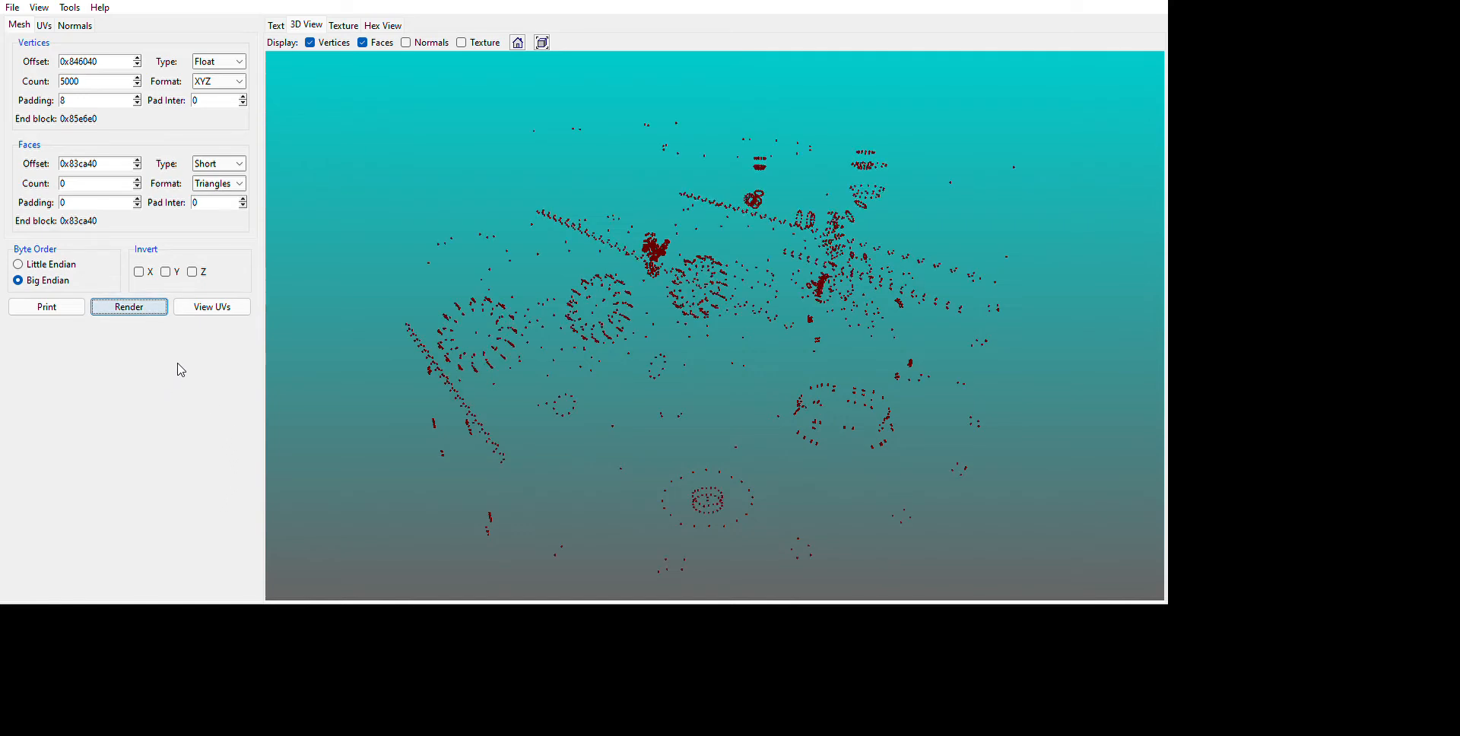
Raise the vertex count to 7000 and render the point cloud again.
left_click_drag(1097, 502, 1020, 493)
double_click(69, 80)
type("7000")
left_click(128, 306)
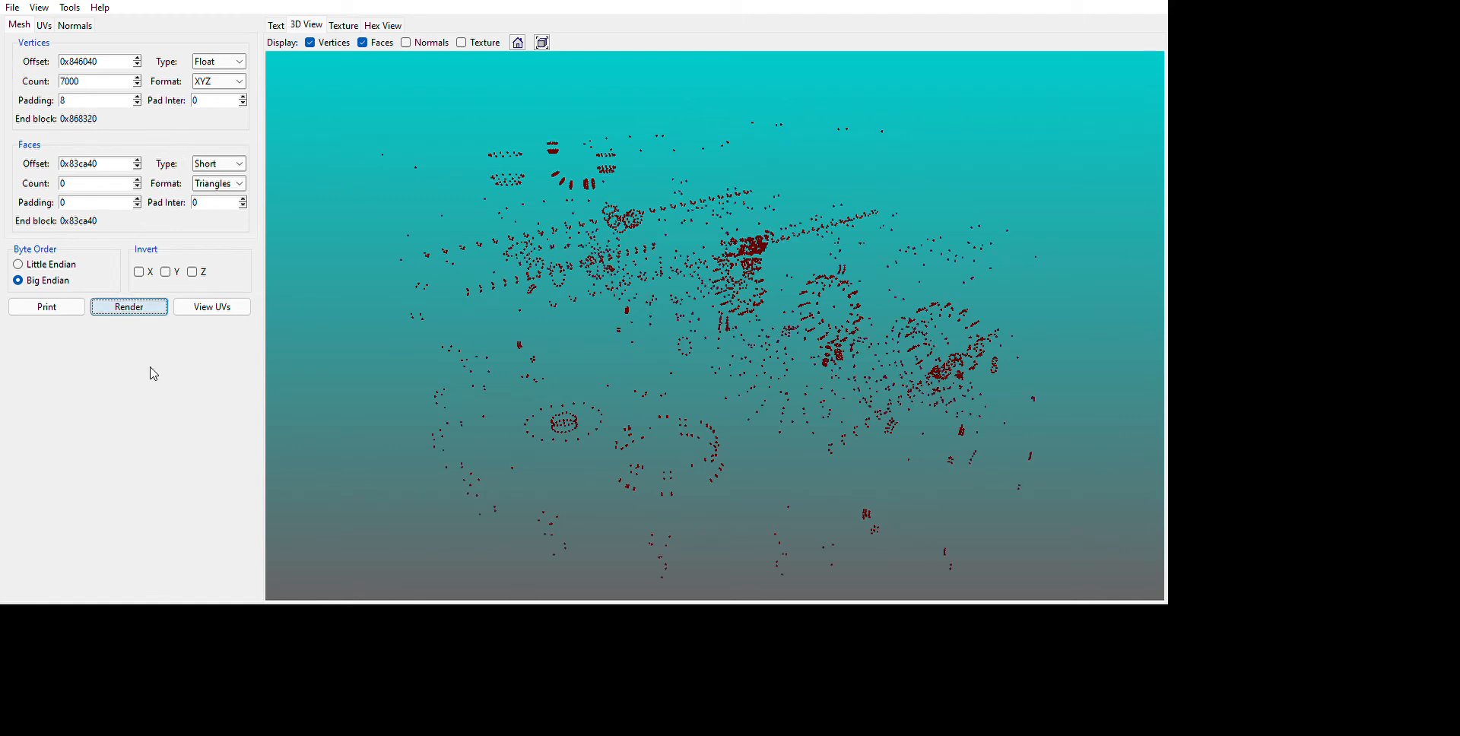
Try a vertex count of 10000, render the mesh and inspect the points before resetting the camera.
double_click(77, 81)
type("10000")
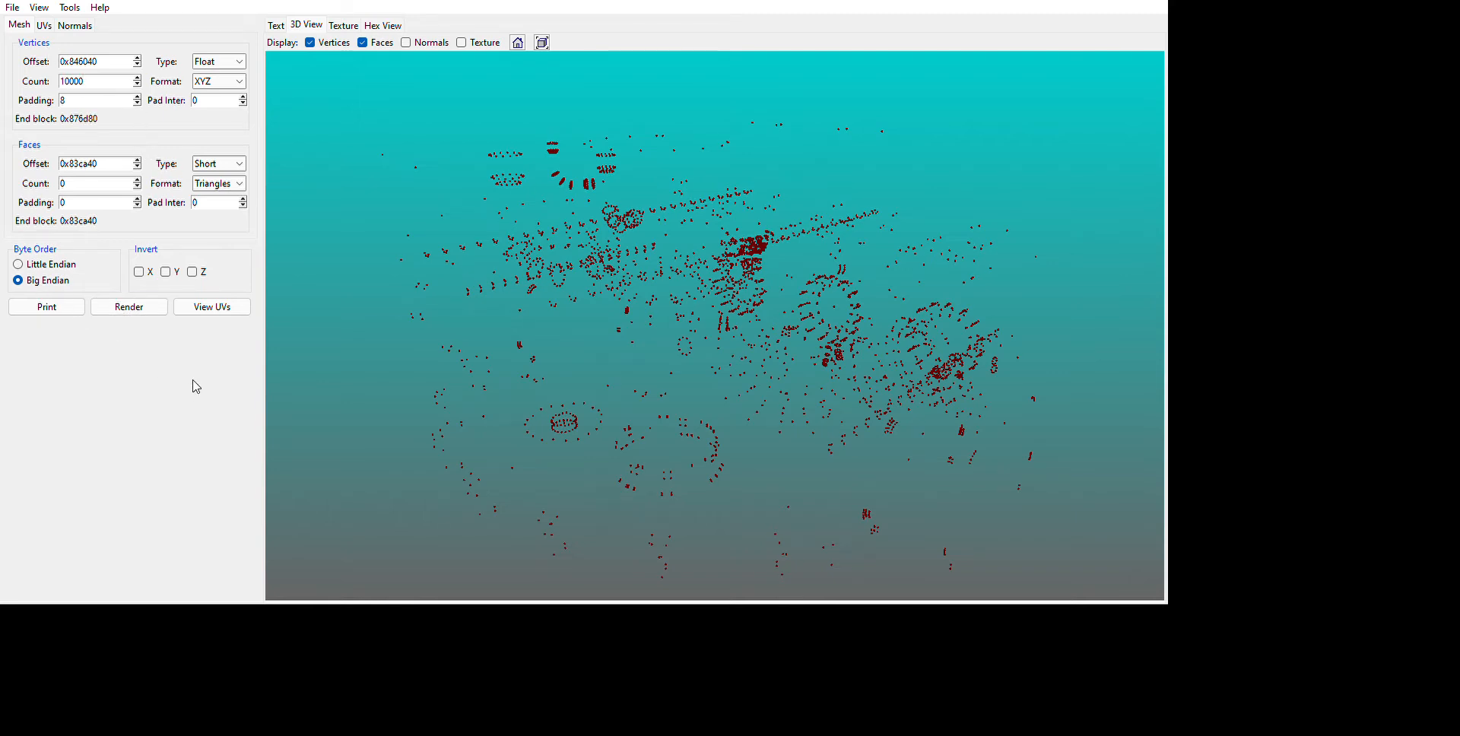
left_click(128, 306)
left_click_drag(667, 450, 749, 441)
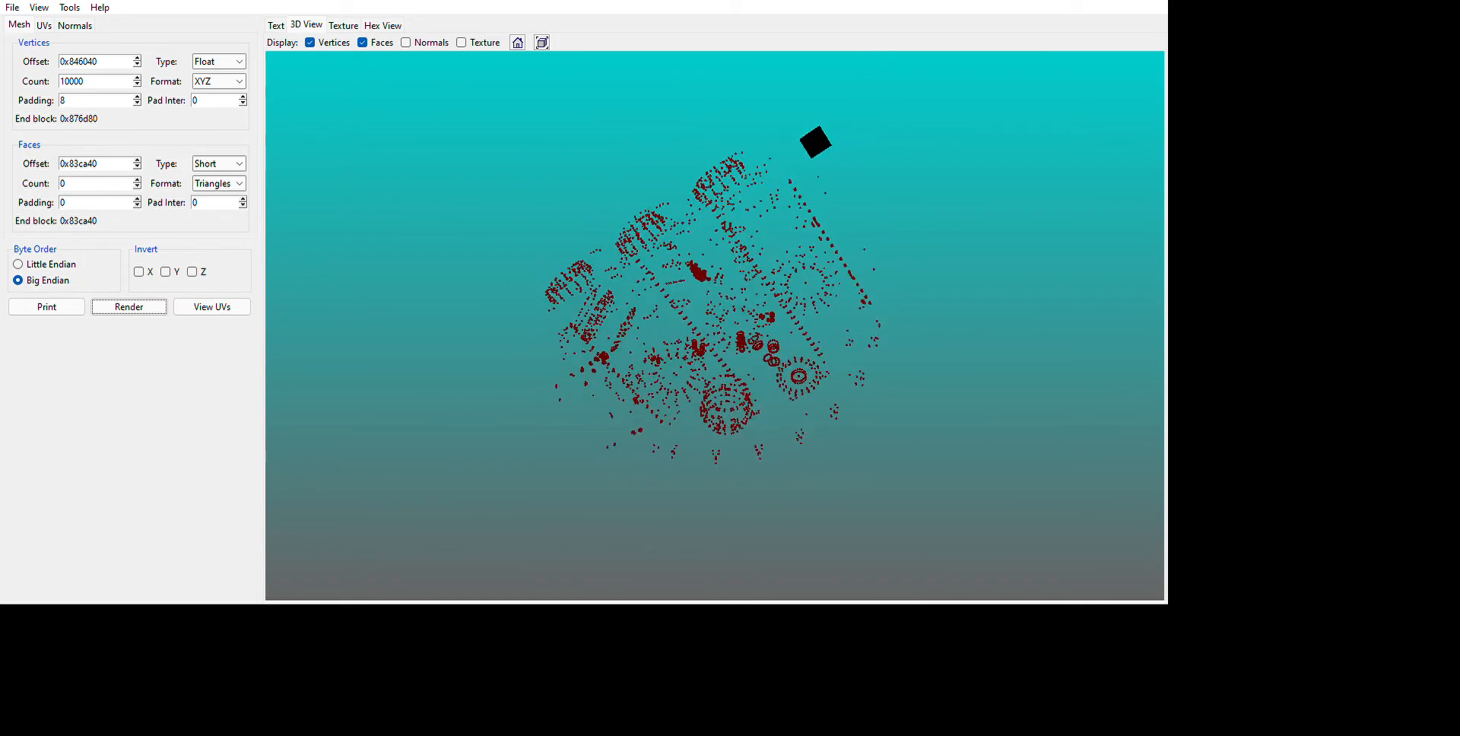
left_click_drag(1016, 141, 992, 126)
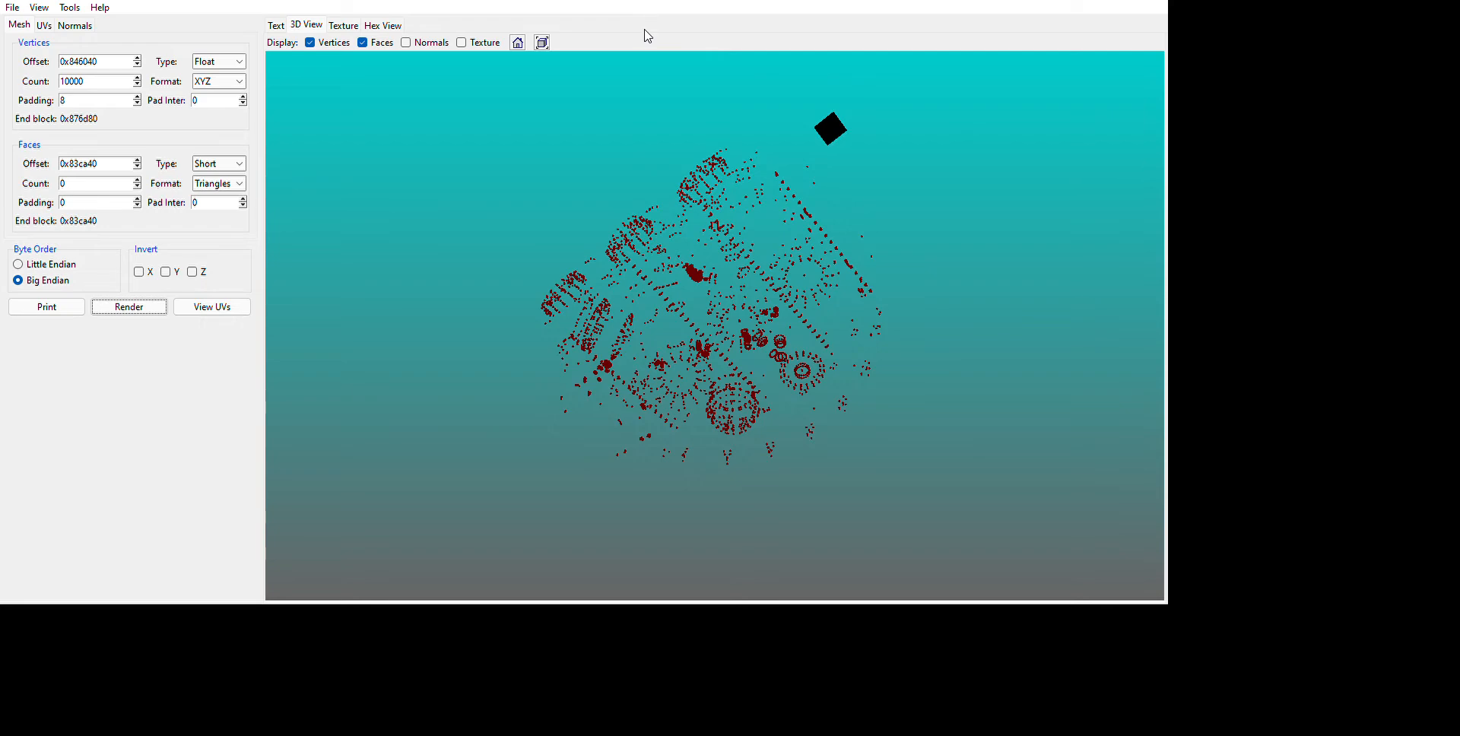
left_click(518, 43)
left_click_drag(872, 477, 871, 377)
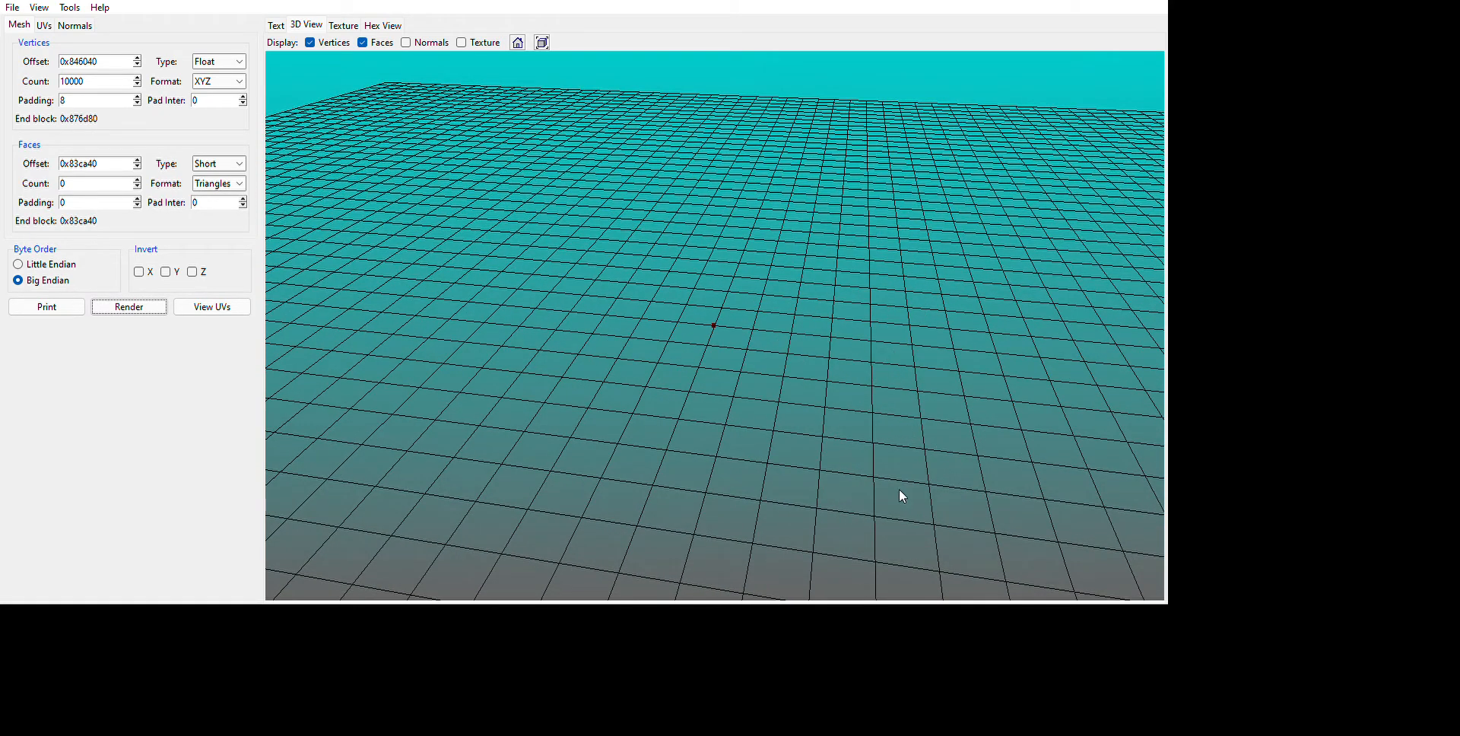
Try rendering the mesh with a vertex count of 15000 and inspect the resulting points.
double_click(76, 80)
type("15000")
left_click(129, 308)
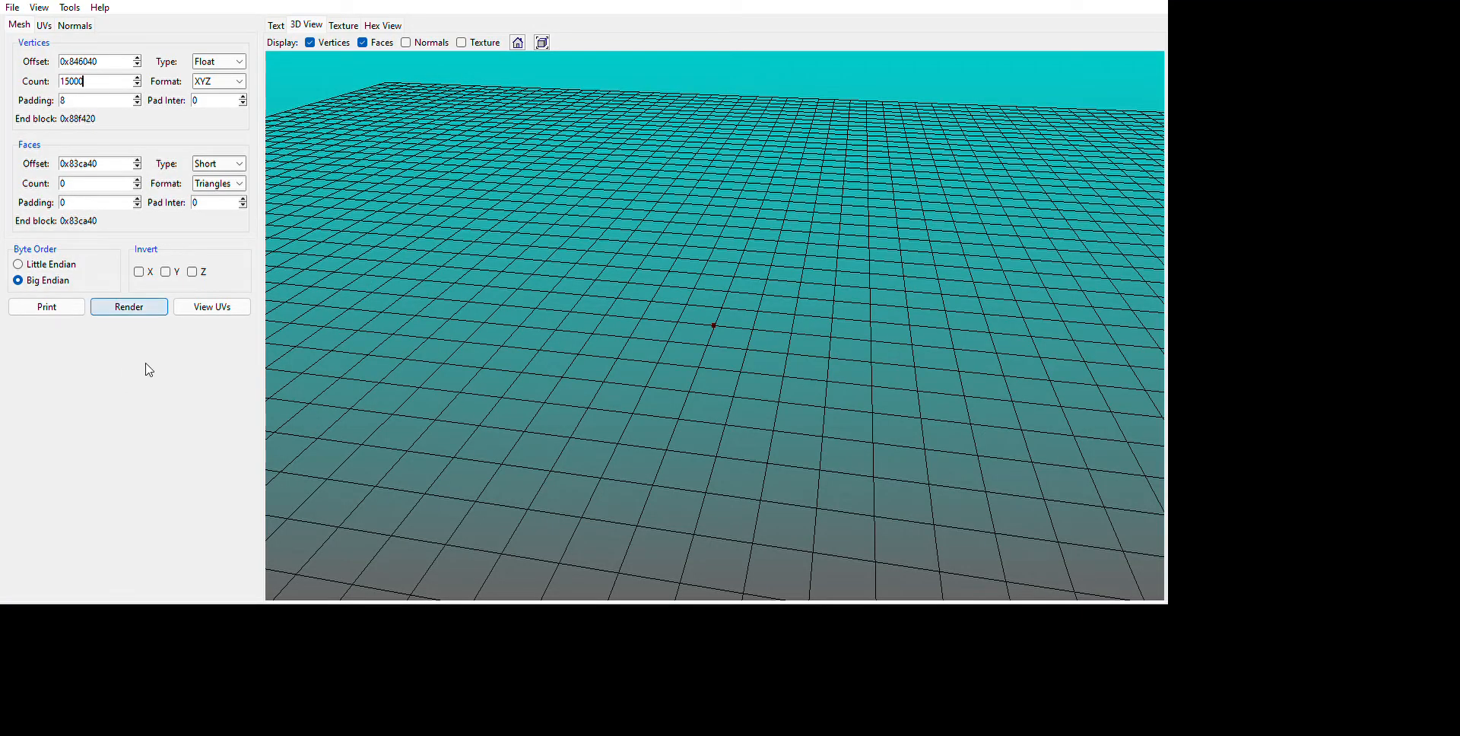
left_click_drag(533, 372, 223, 107)
Reduce the vertex count to 10000 and on to 7000, rendering the mesh and fitting its points in the view.
double_click(76, 81)
type("1")
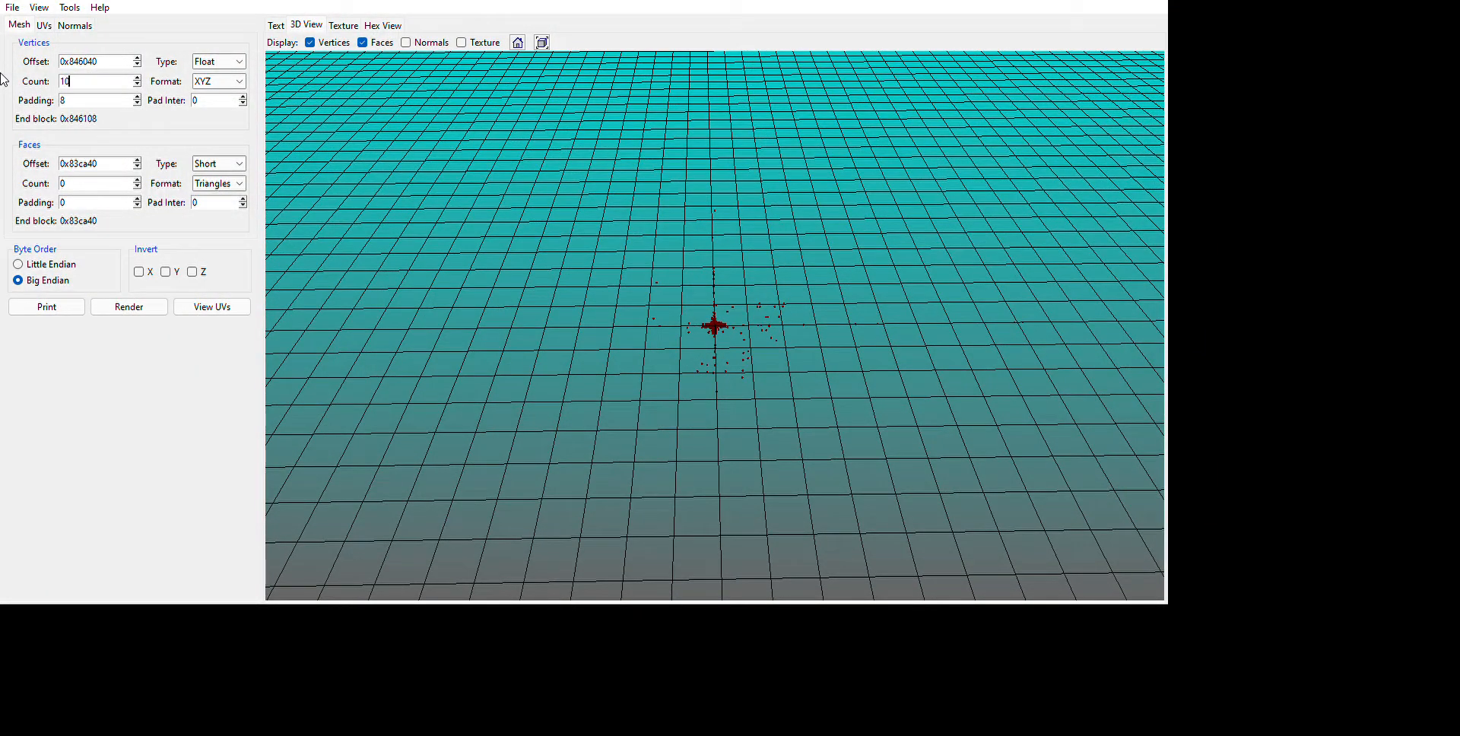
type("000")
left_click(129, 307)
left_click_drag(548, 122, 736, 114)
left_click(541, 43)
left_click_drag(941, 556, 983, 622)
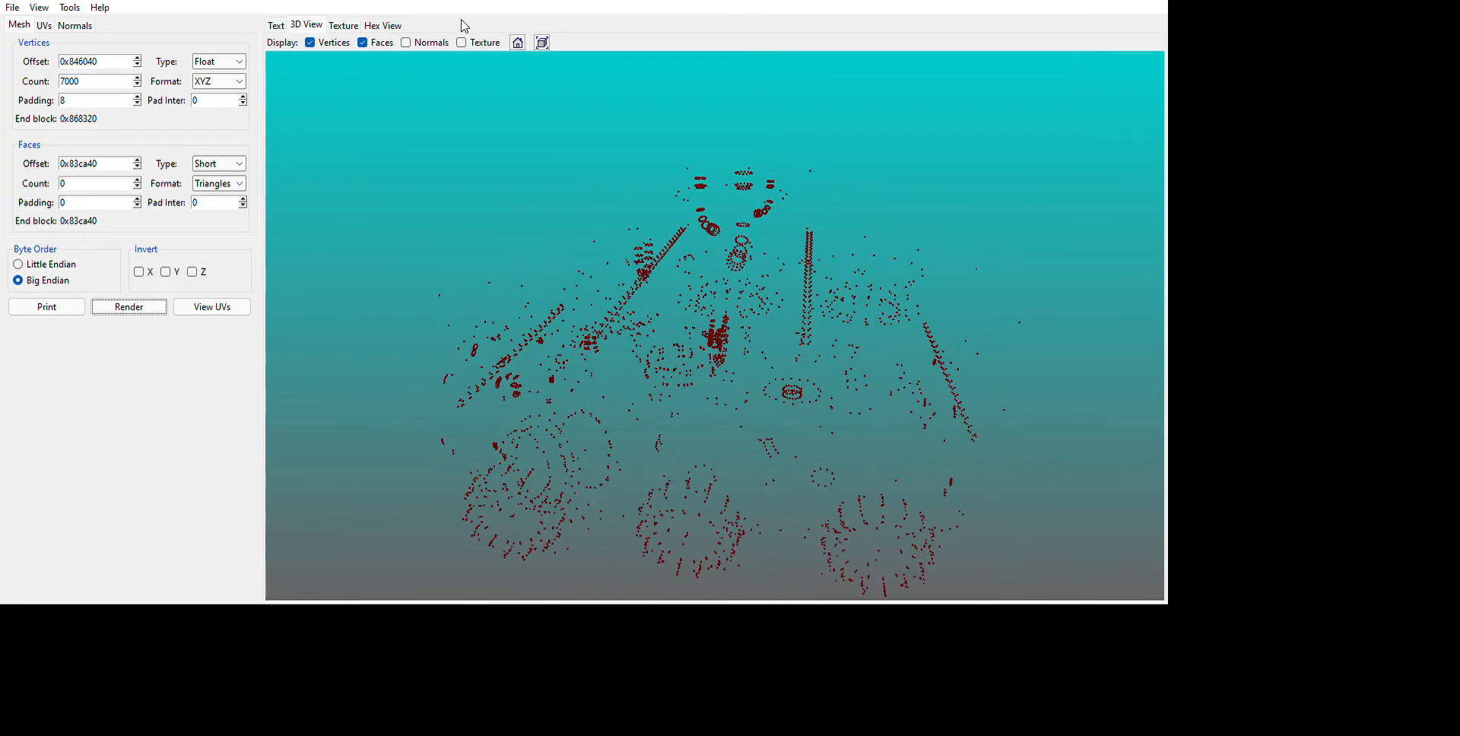
Examine the hex data beyond the highlighted vertex block for the place where the position records end.
double_click(75, 82)
left_click(383, 25)
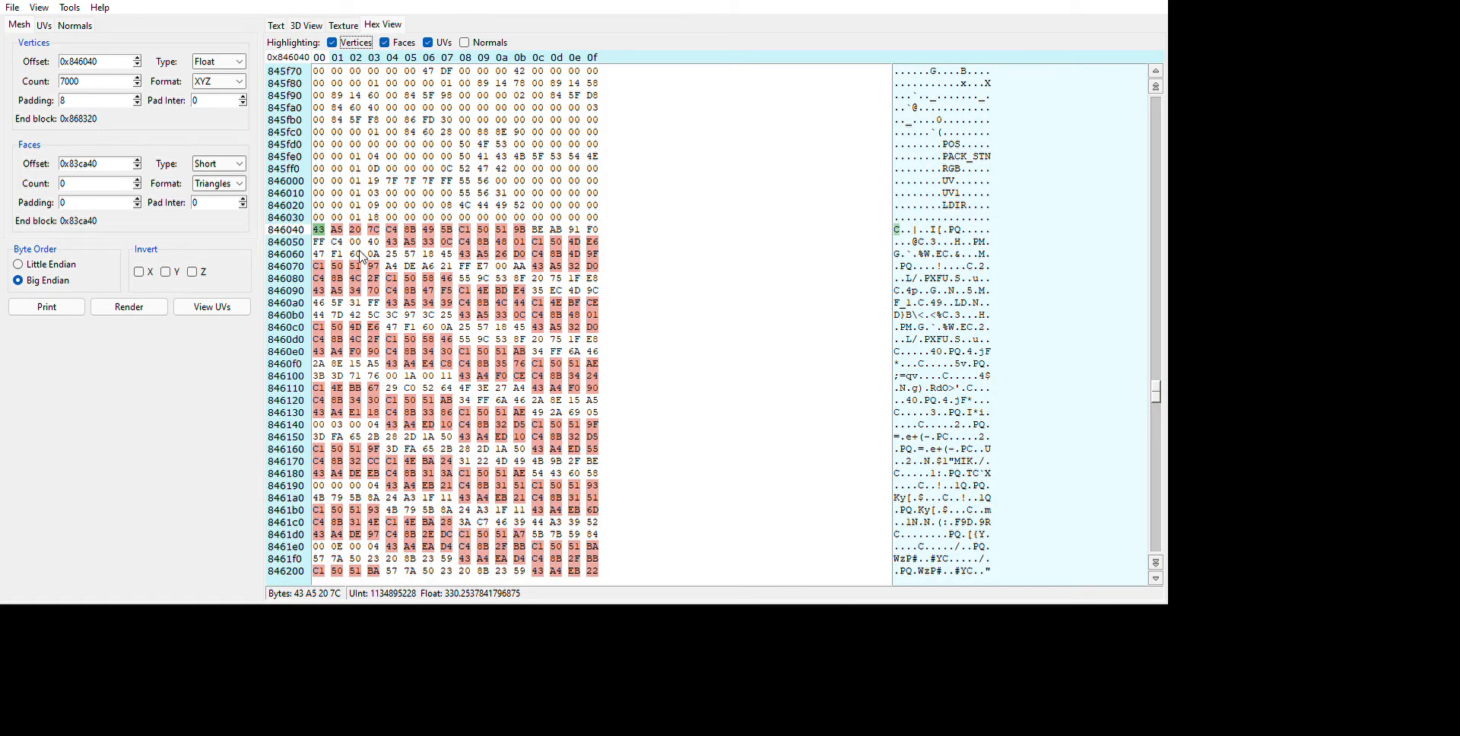
scroll(850, 369, "down", 16)
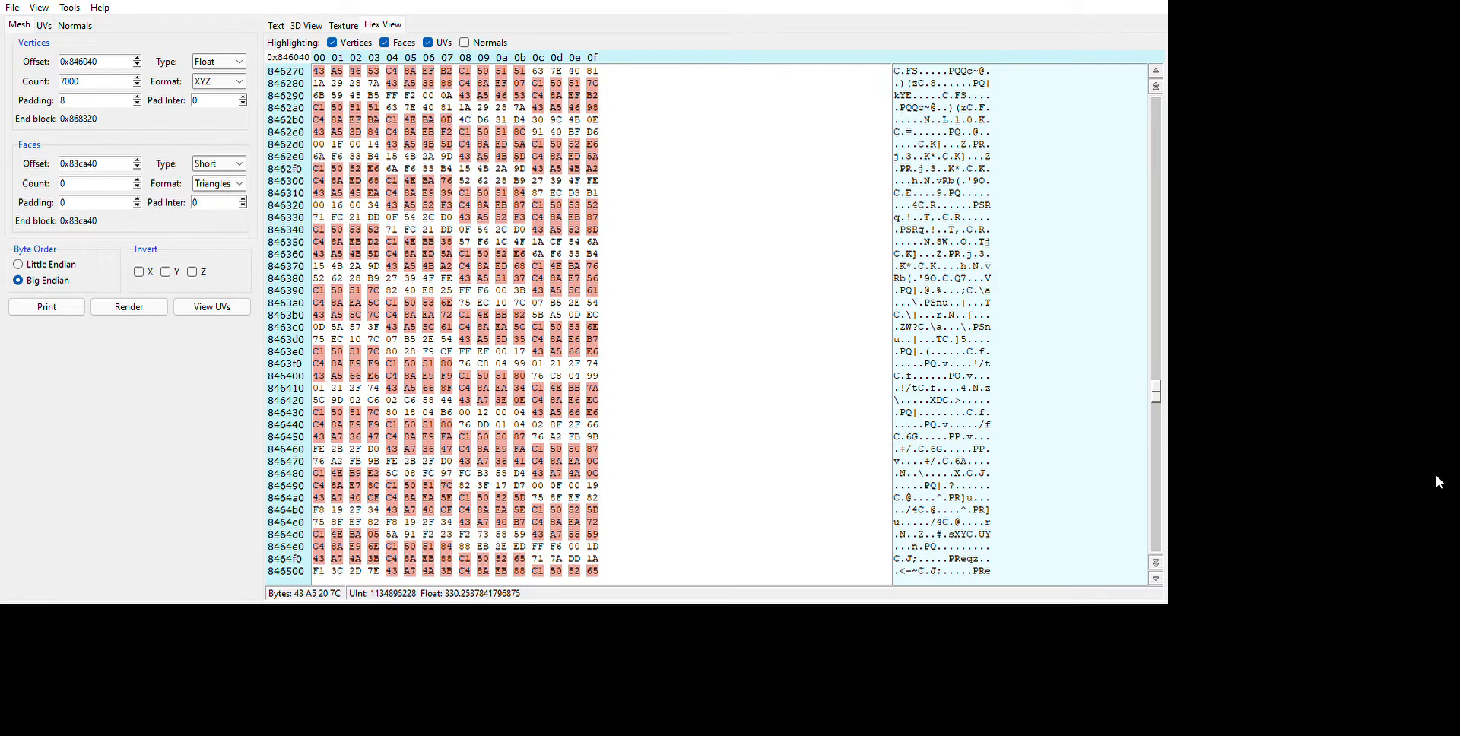
left_click_drag(1156, 388, 1157, 392)
scroll(556, 189, "down", 20)
scroll(588, 259, "down", 20)
scroll(628, 332, "down", 8)
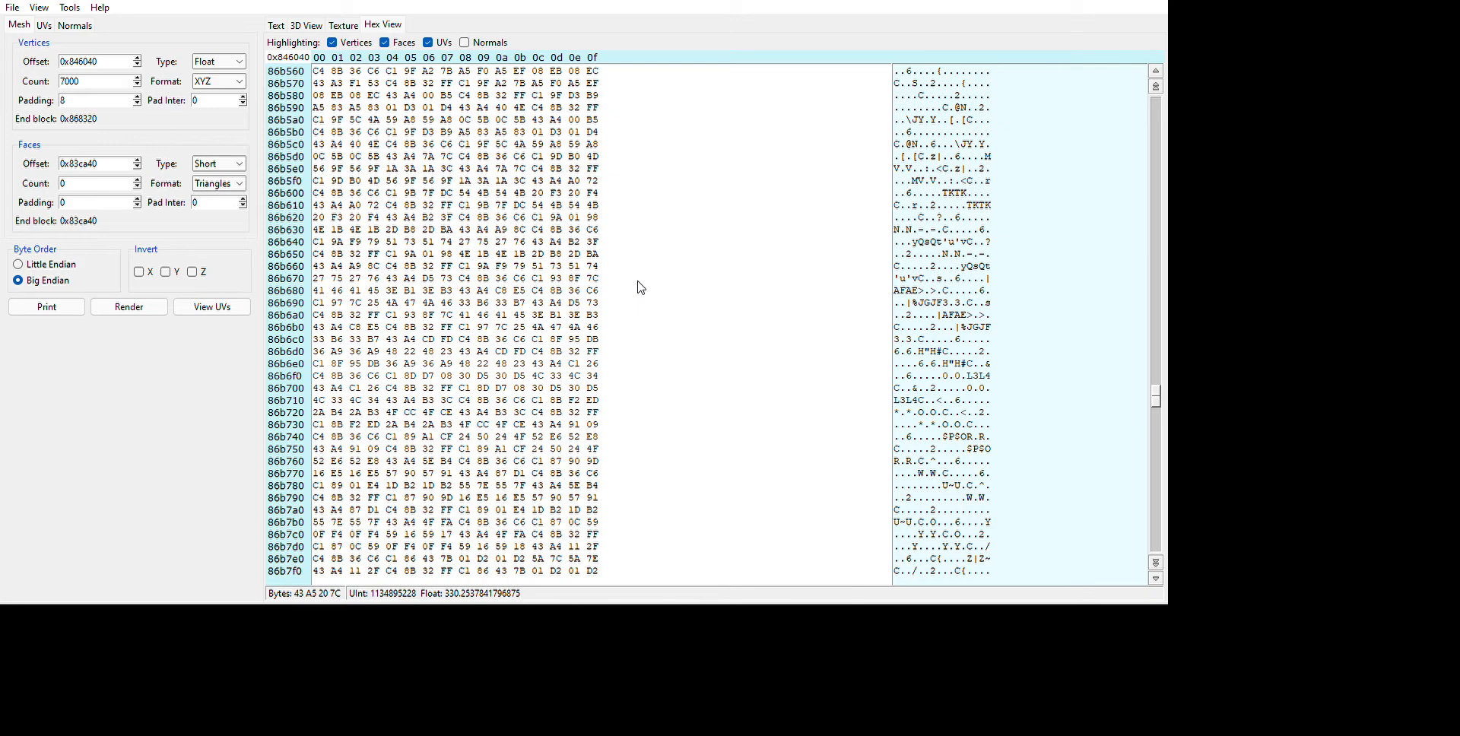
scroll(642, 287, "down", 20)
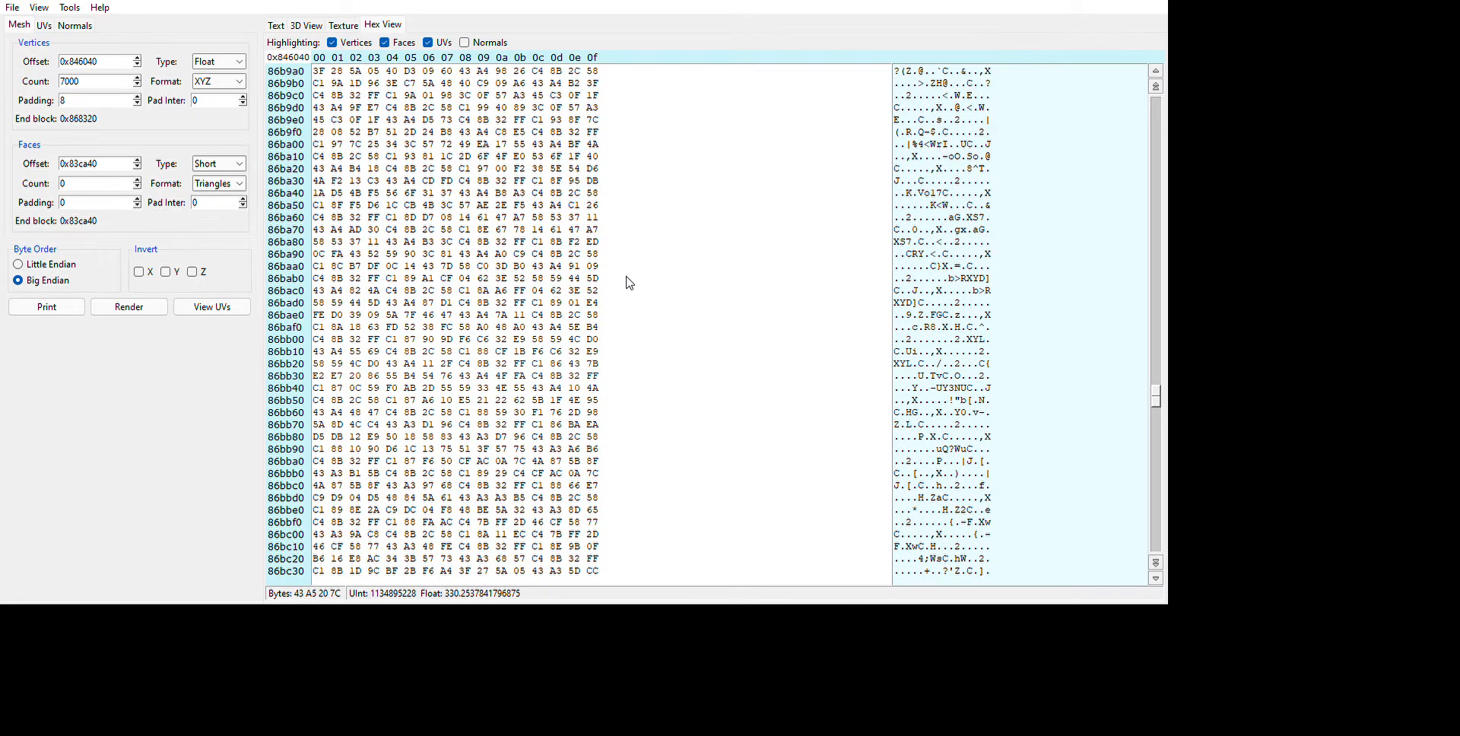
scroll(631, 282, "down", 12)
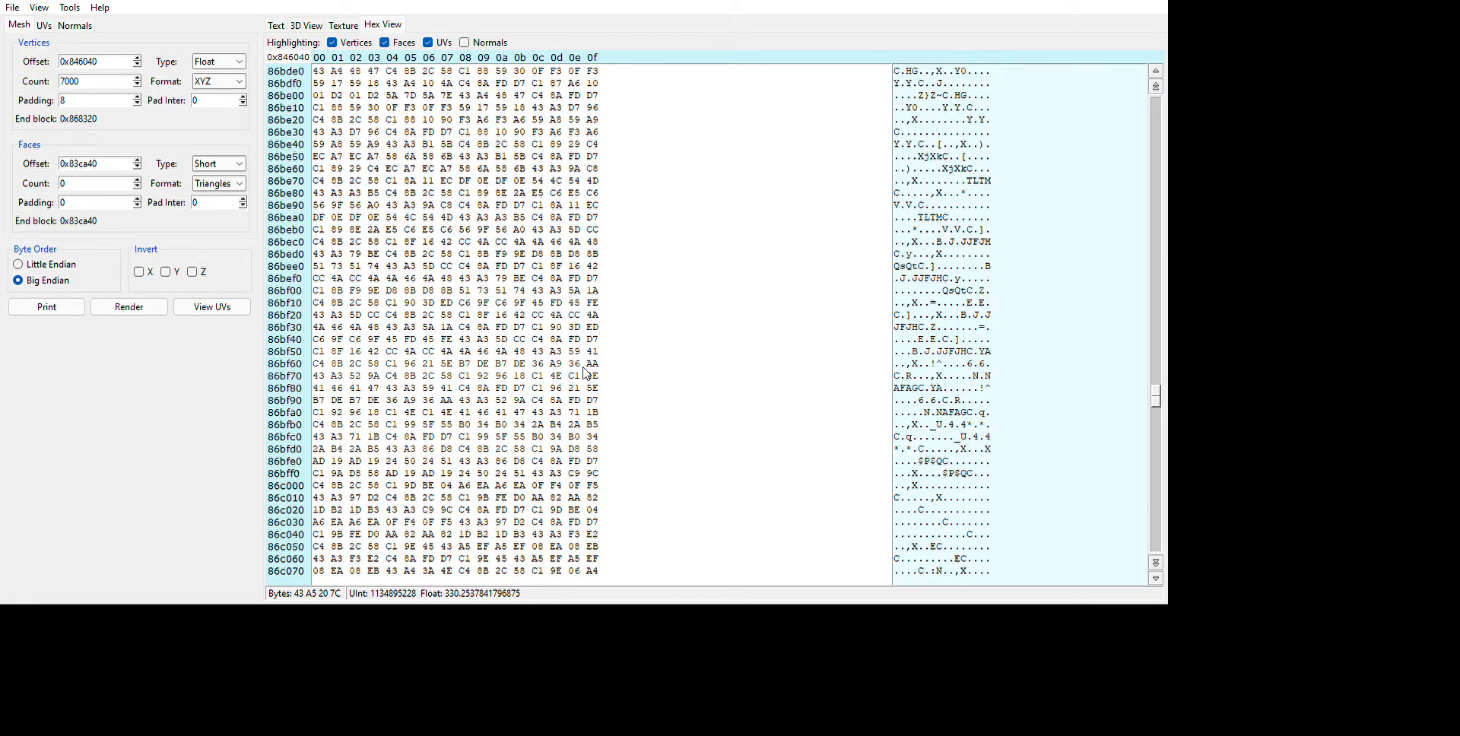
scroll(605, 366, "down", 16)
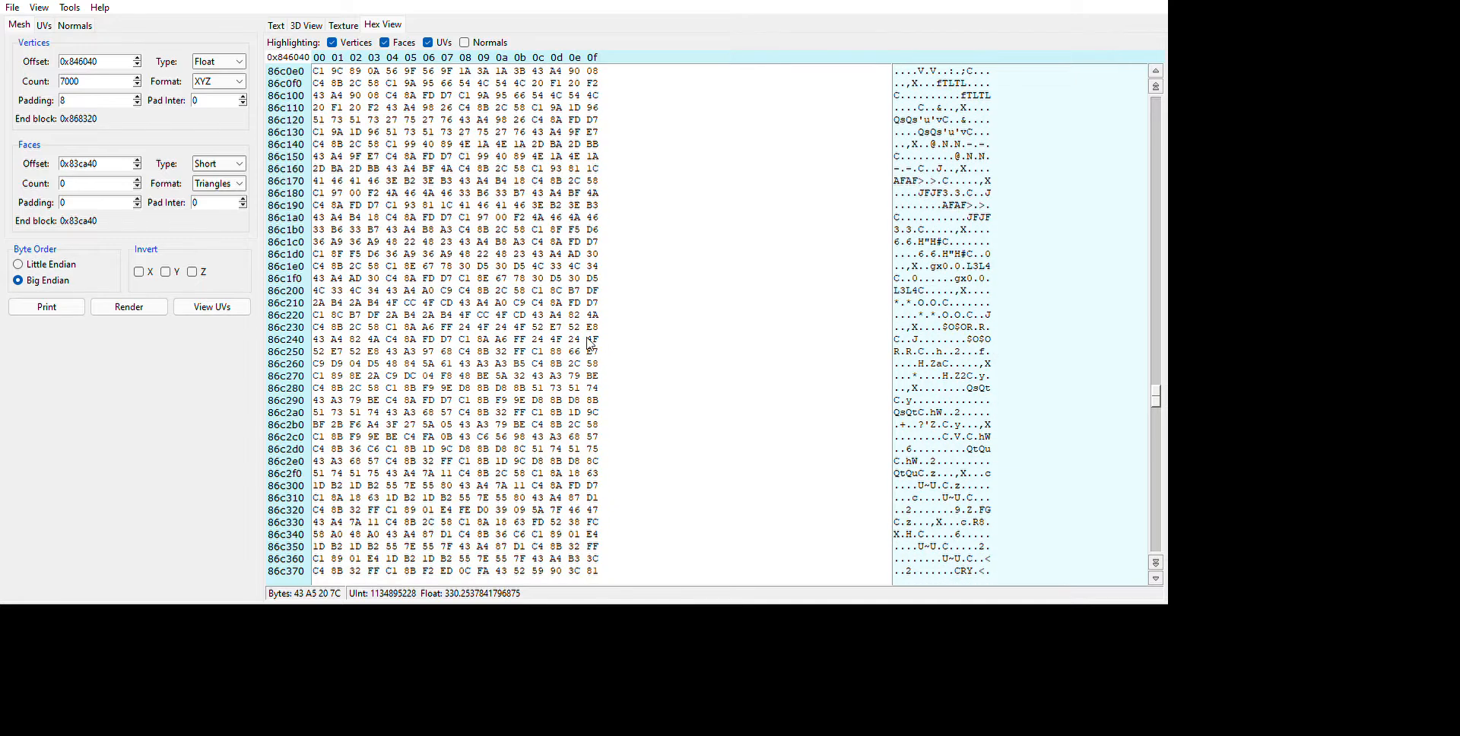
scroll(595, 347, "down", 20)
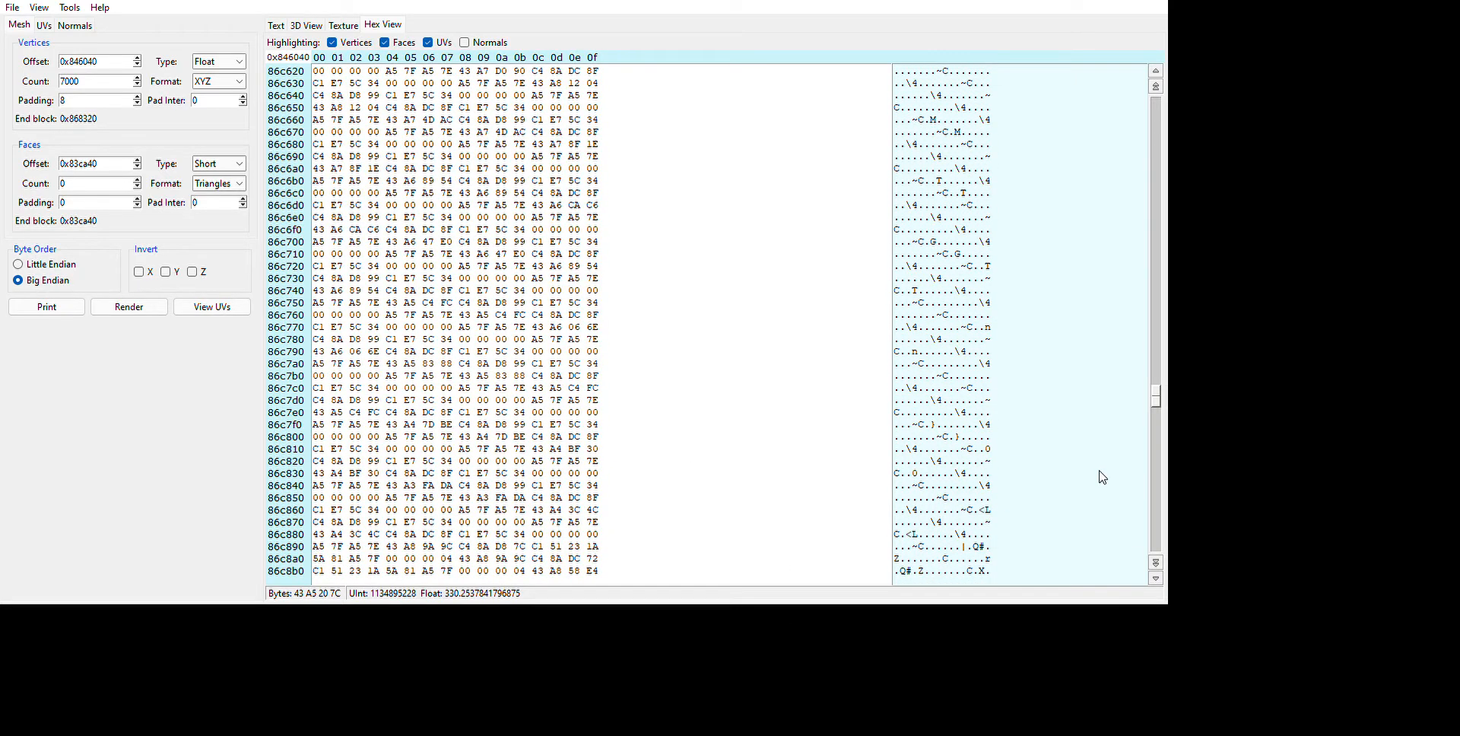
scroll(1065, 517, "down", 1)
scroll(1044, 482, "down", 20)
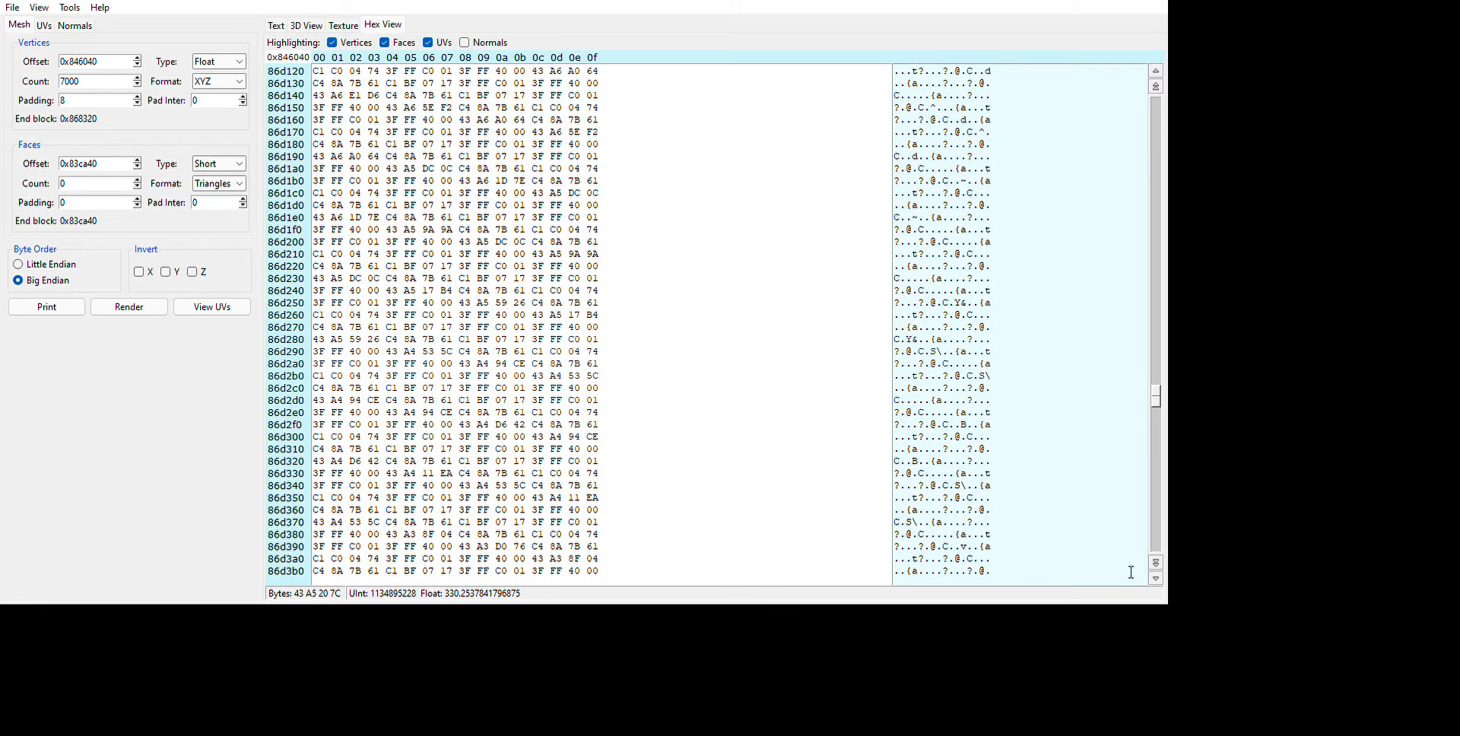
scroll(1076, 563, "down", 20)
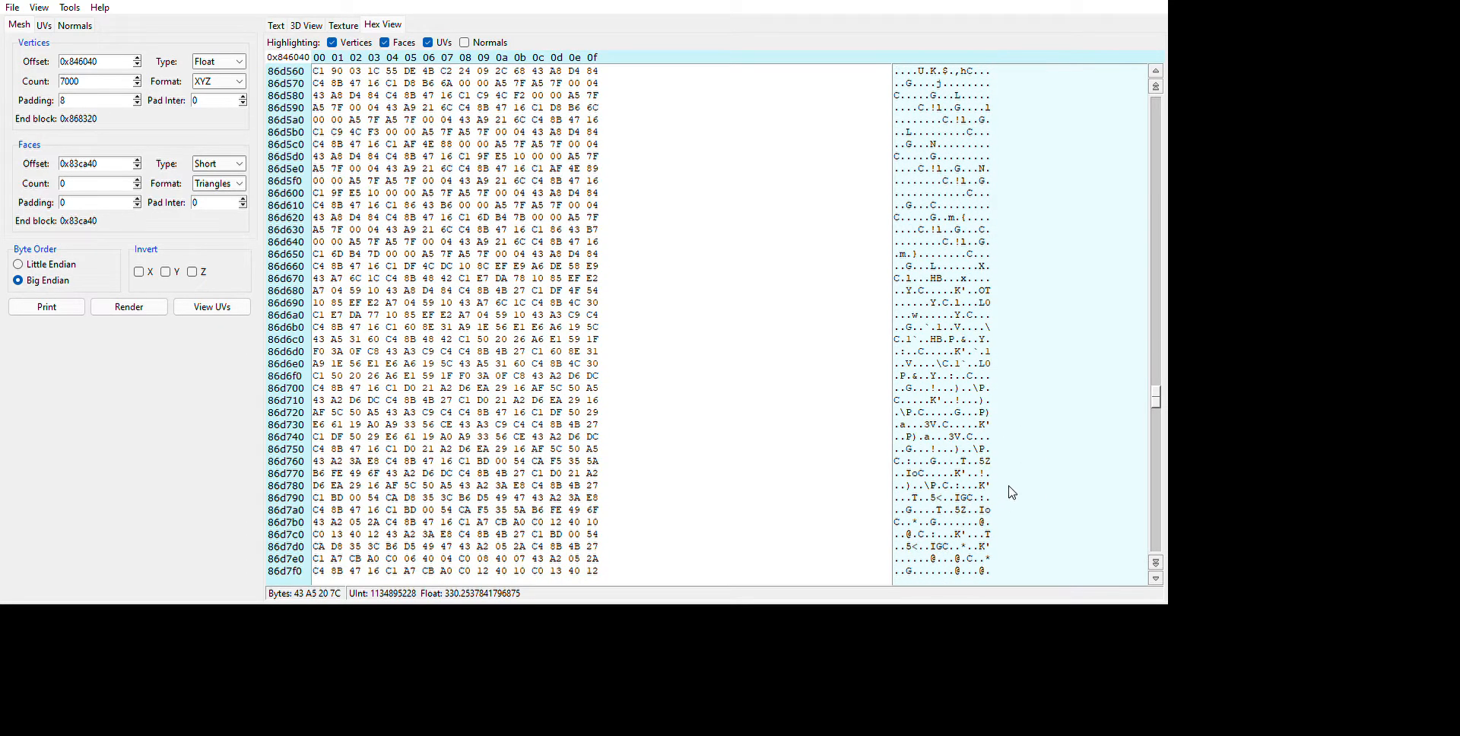
scroll(1010, 494, "down", 20)
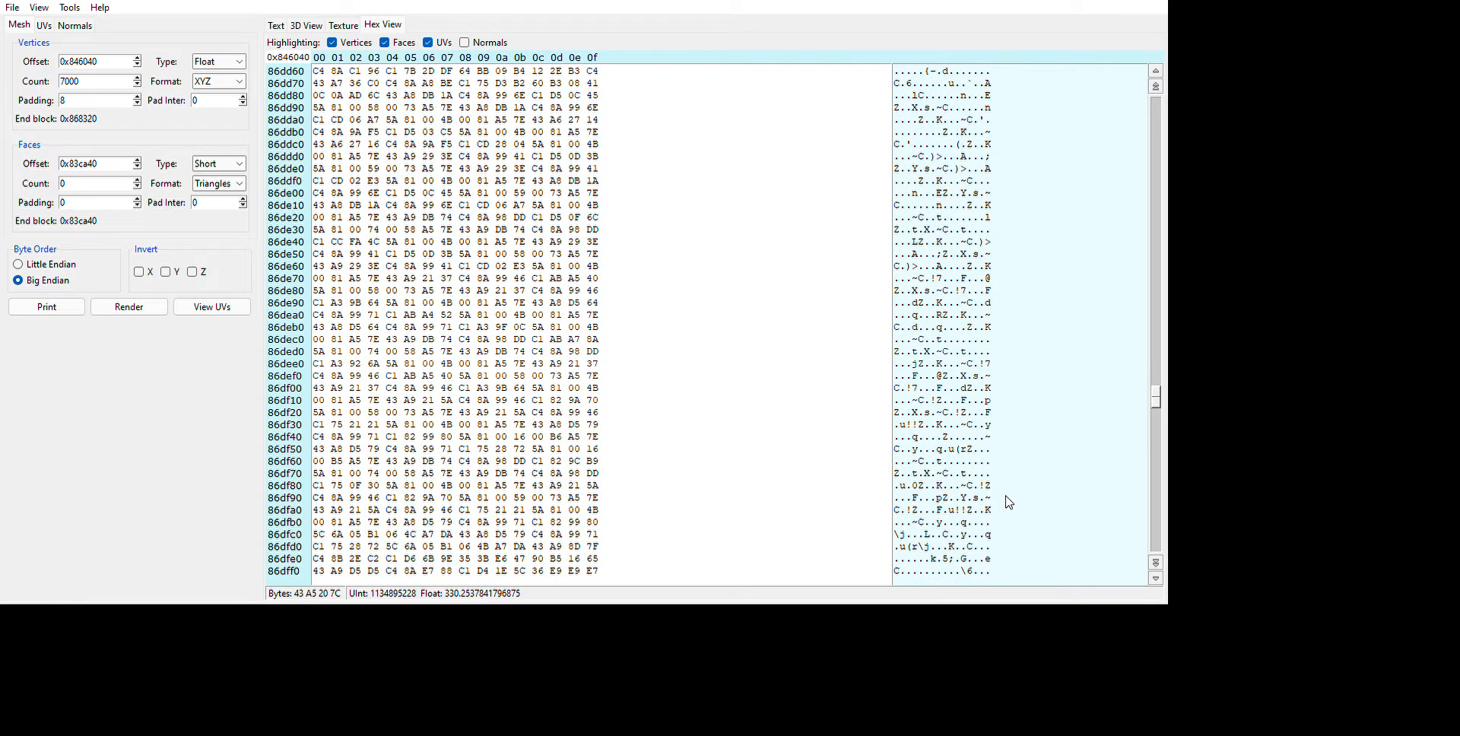
scroll(1013, 485, "down", 1)
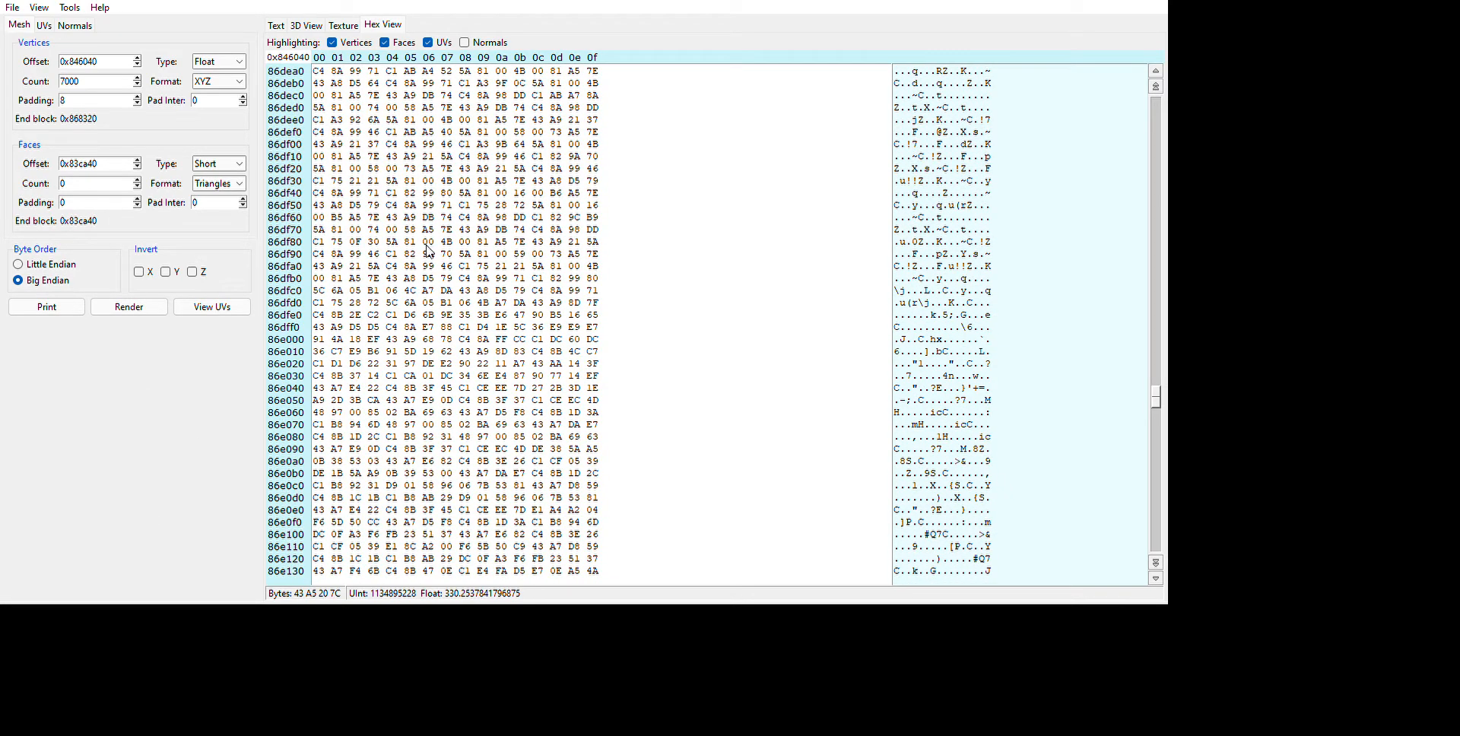
scroll(1074, 470, "down", 8)
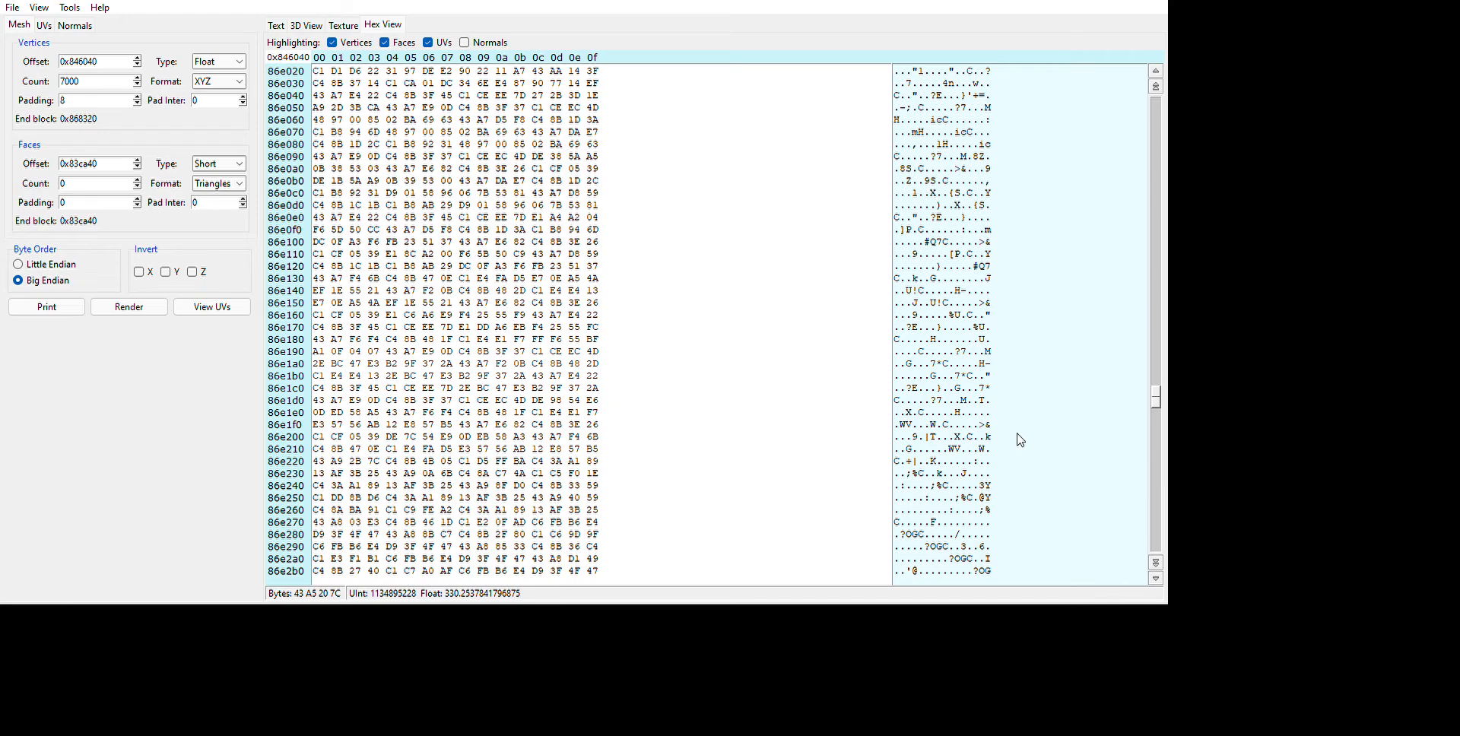
scroll(1020, 403, "down", 17)
scroll(1012, 425, "down", 20)
scroll(937, 452, "down", 15)
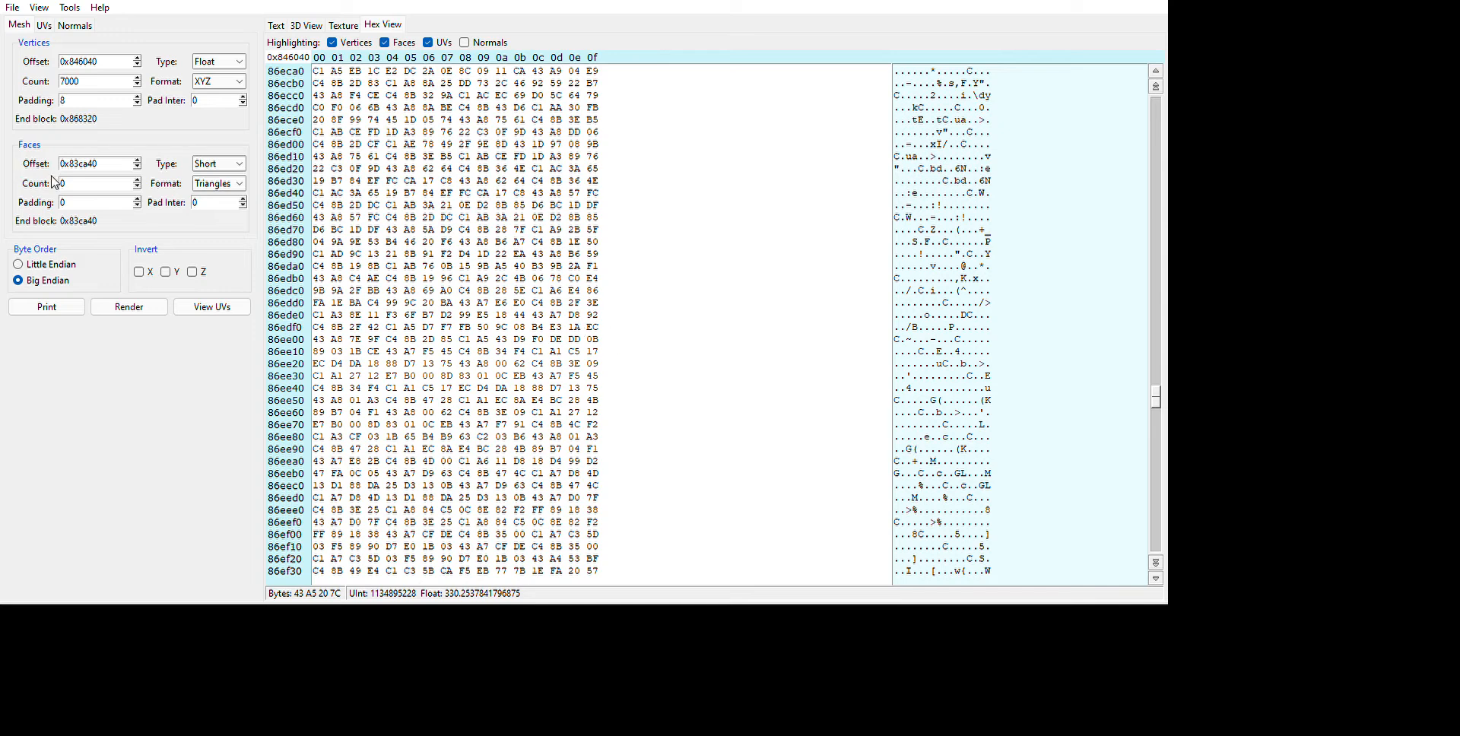
Set the padding of the UV data to 4.
left_click(44, 26)
double_click(67, 105)
type("4")
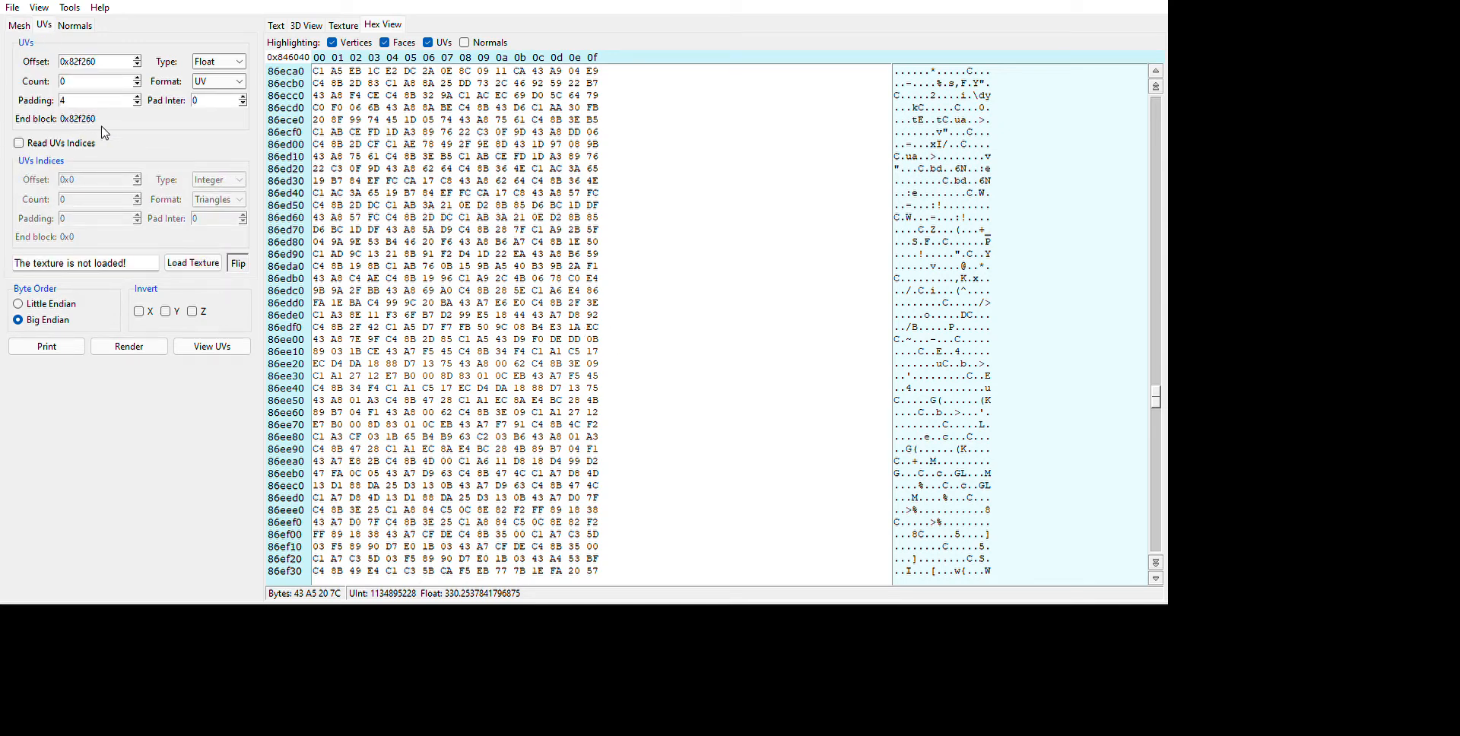
Look through the hex data after 0x86ef20 for the boundary between the vertex records and the UV data.
scroll(912, 457, "down", 15)
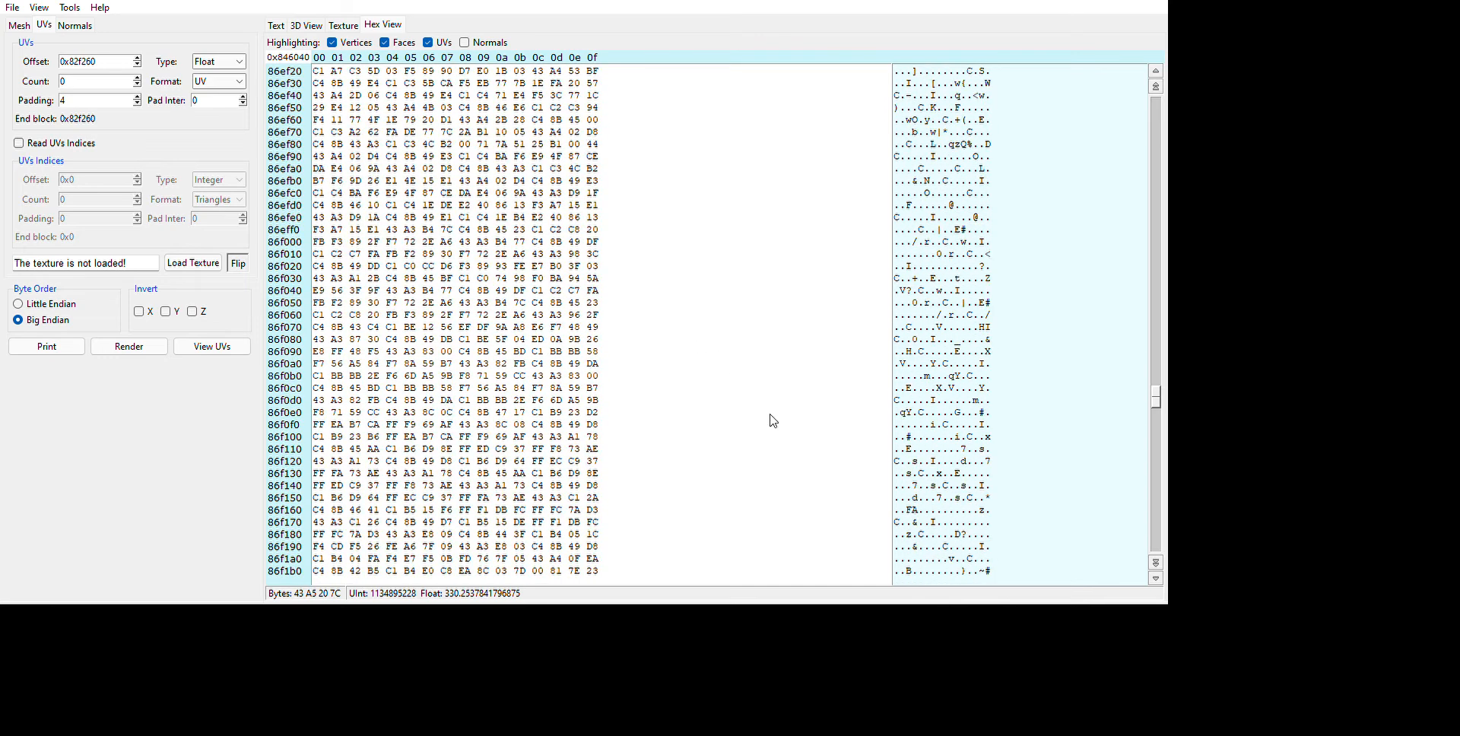
scroll(822, 487, "down", 18)
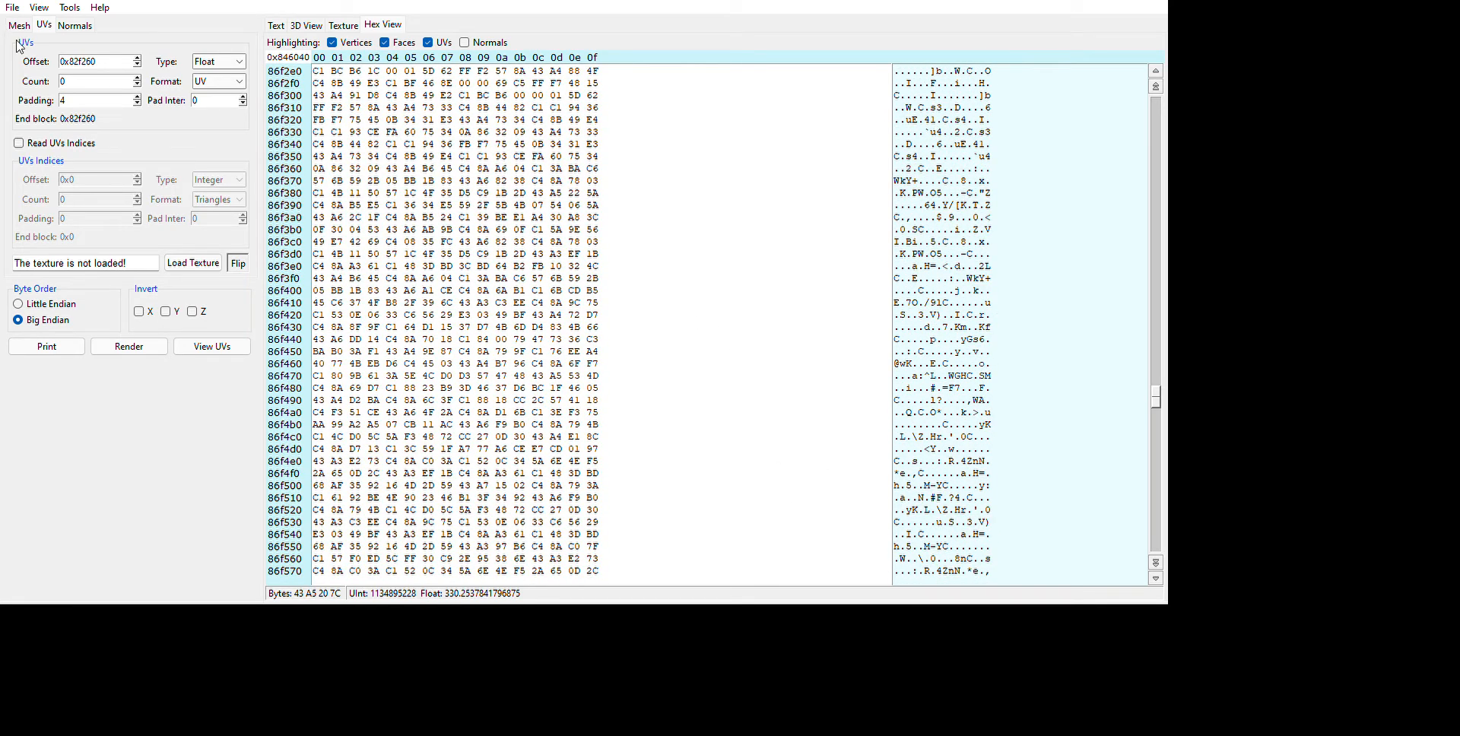
scroll(1014, 512, "down", 20)
scroll(941, 525, "down", 13)
scroll(949, 523, "down", 11)
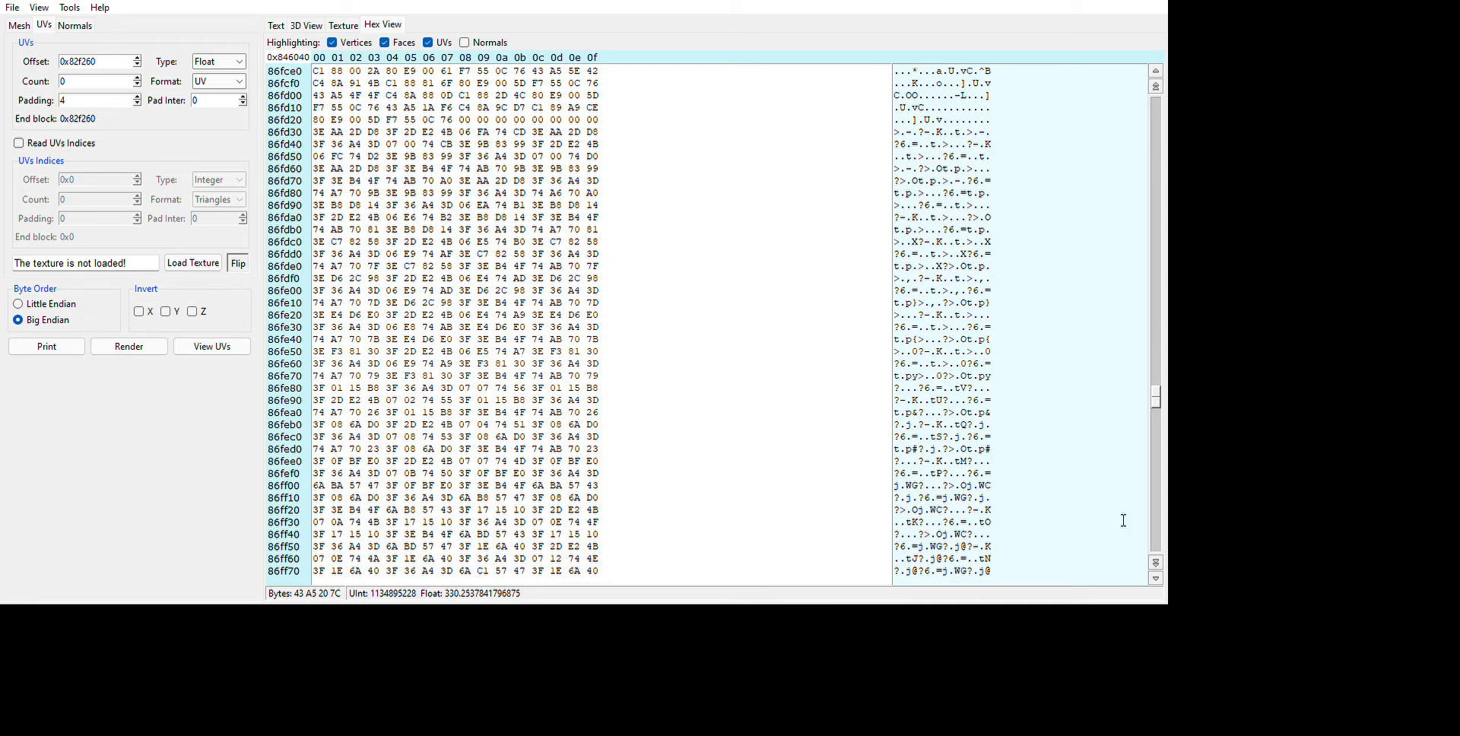
scroll(1086, 514, "up", 1)
scroll(1063, 525, "down", 4)
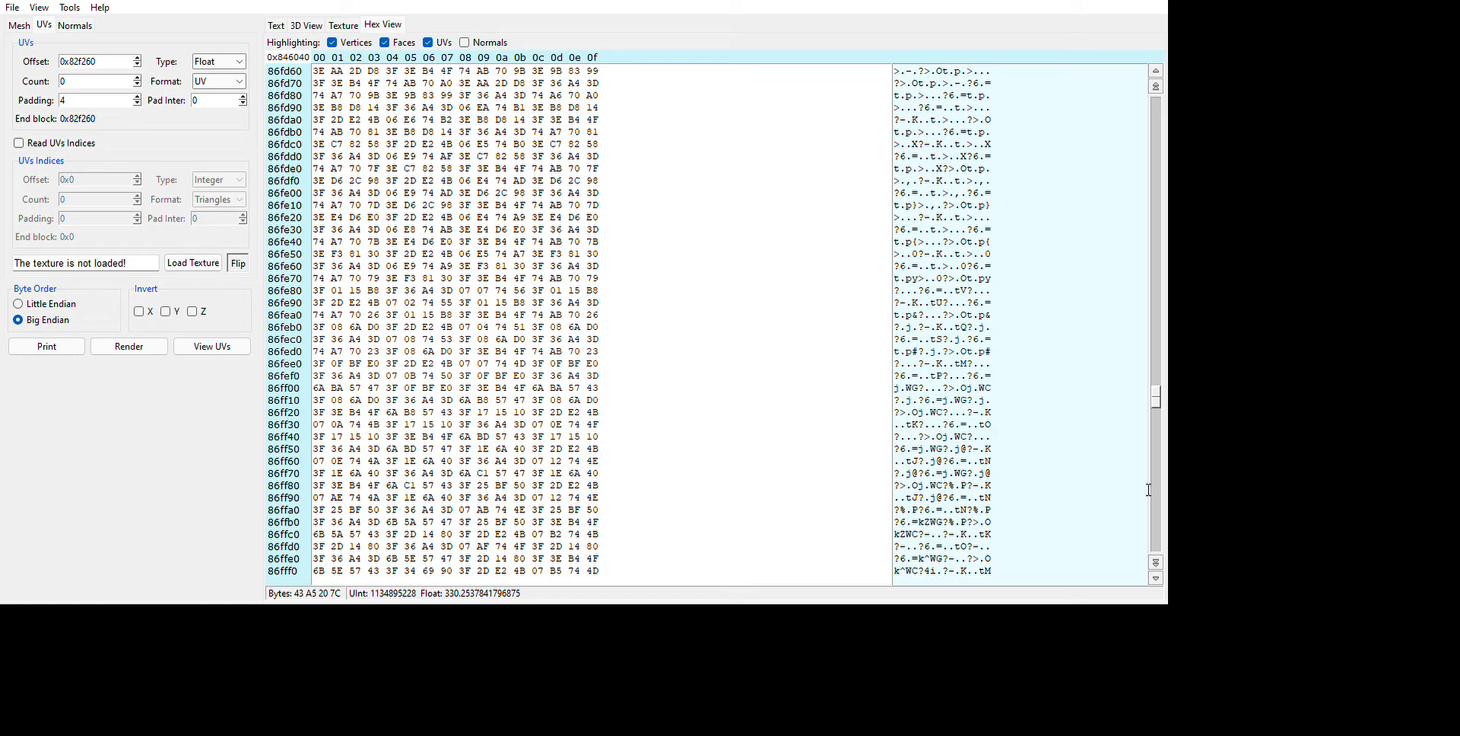
scroll(1025, 443, "up", 4)
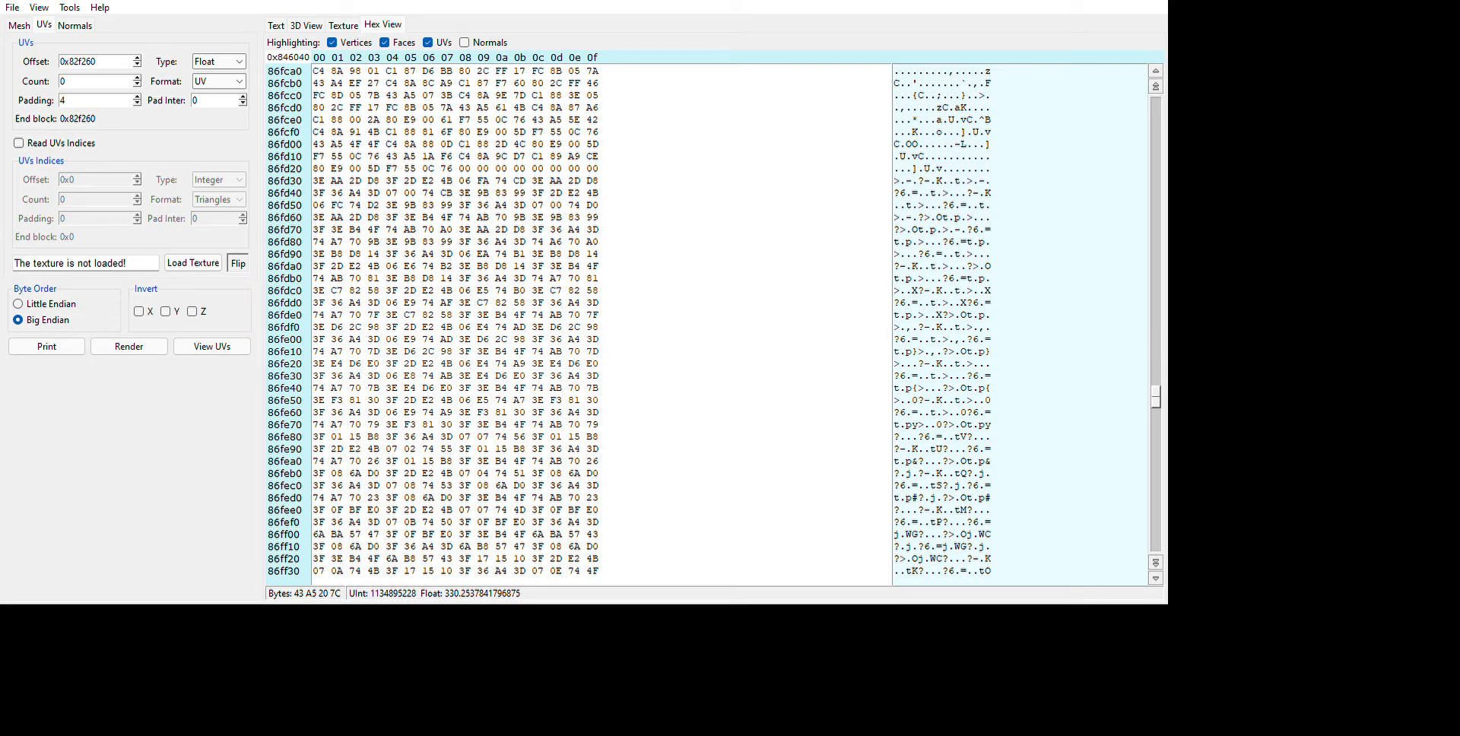
Inspect the repeating rows at 0x86fe00 and the bytes around the zero padding at 0x86fd28 that closes the vertex block.
left_click_drag(899, 290, 934, 266)
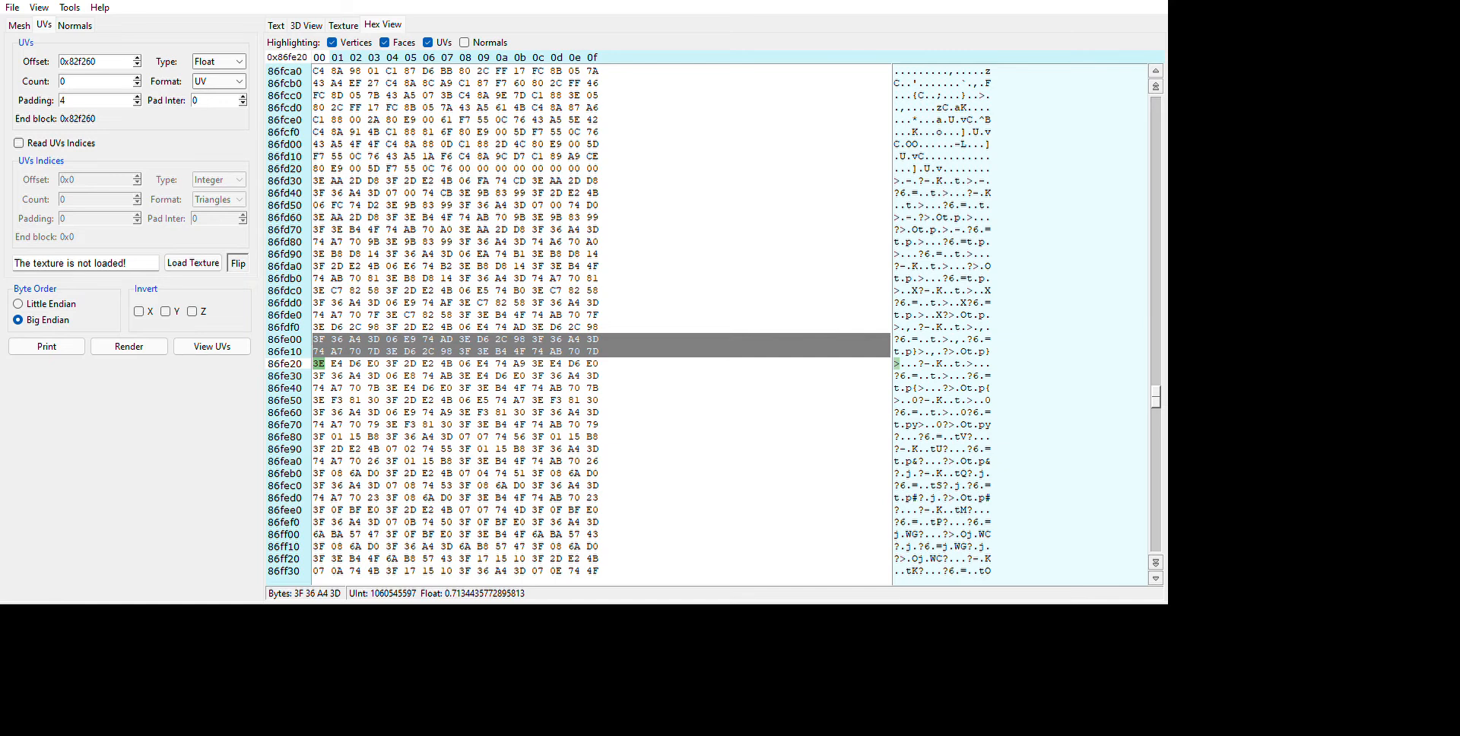
scroll(694, 330, "up", 2)
left_click_drag(1134, 329, 1151, 319)
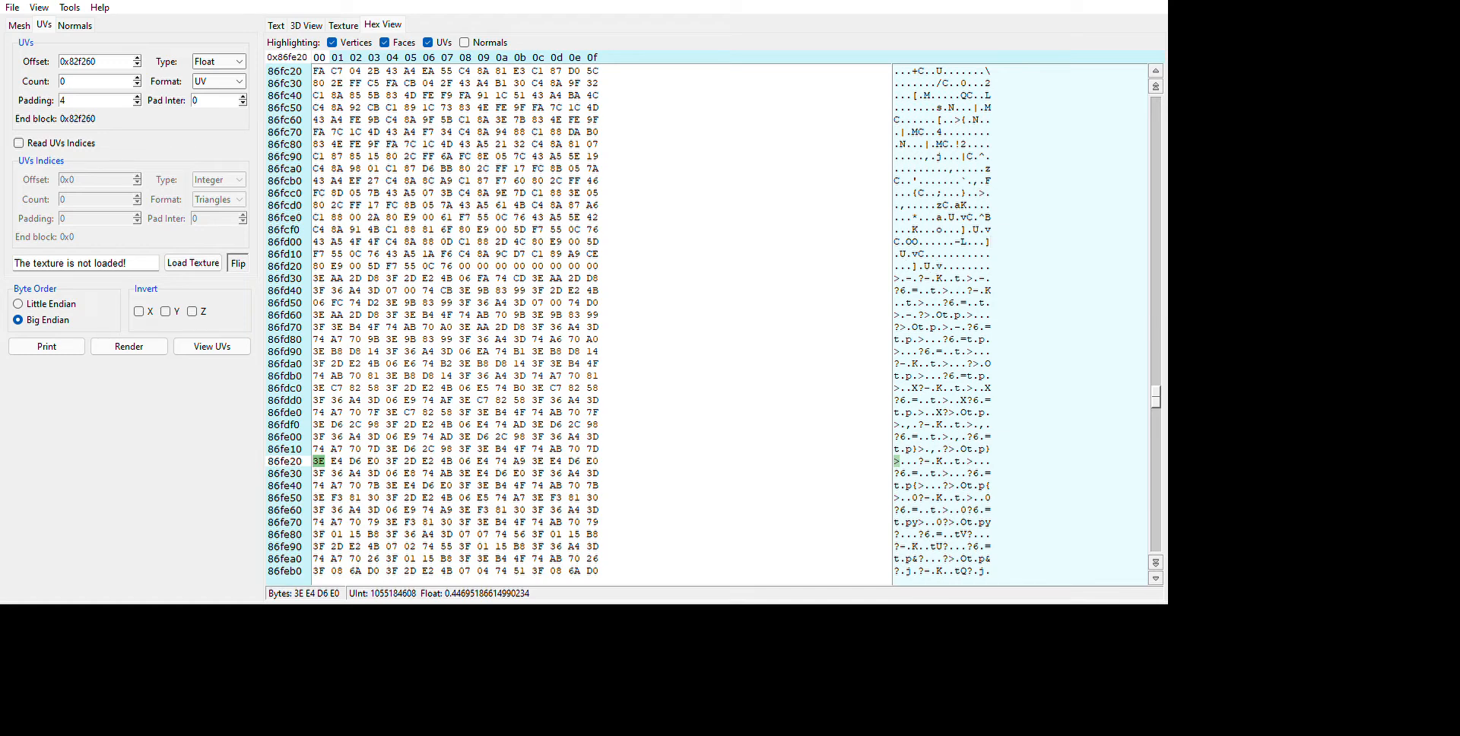
left_click(447, 279)
left_click(484, 229)
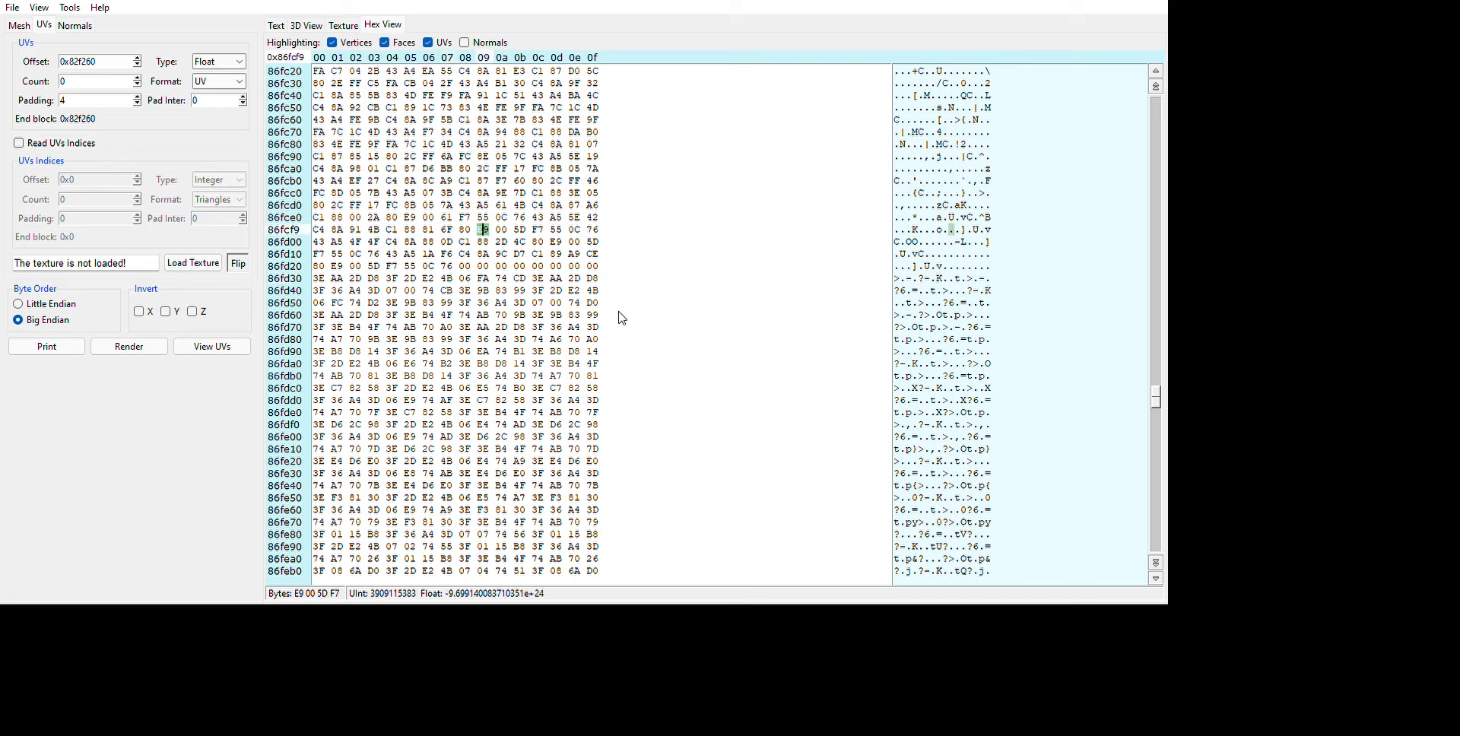
left_click(461, 266)
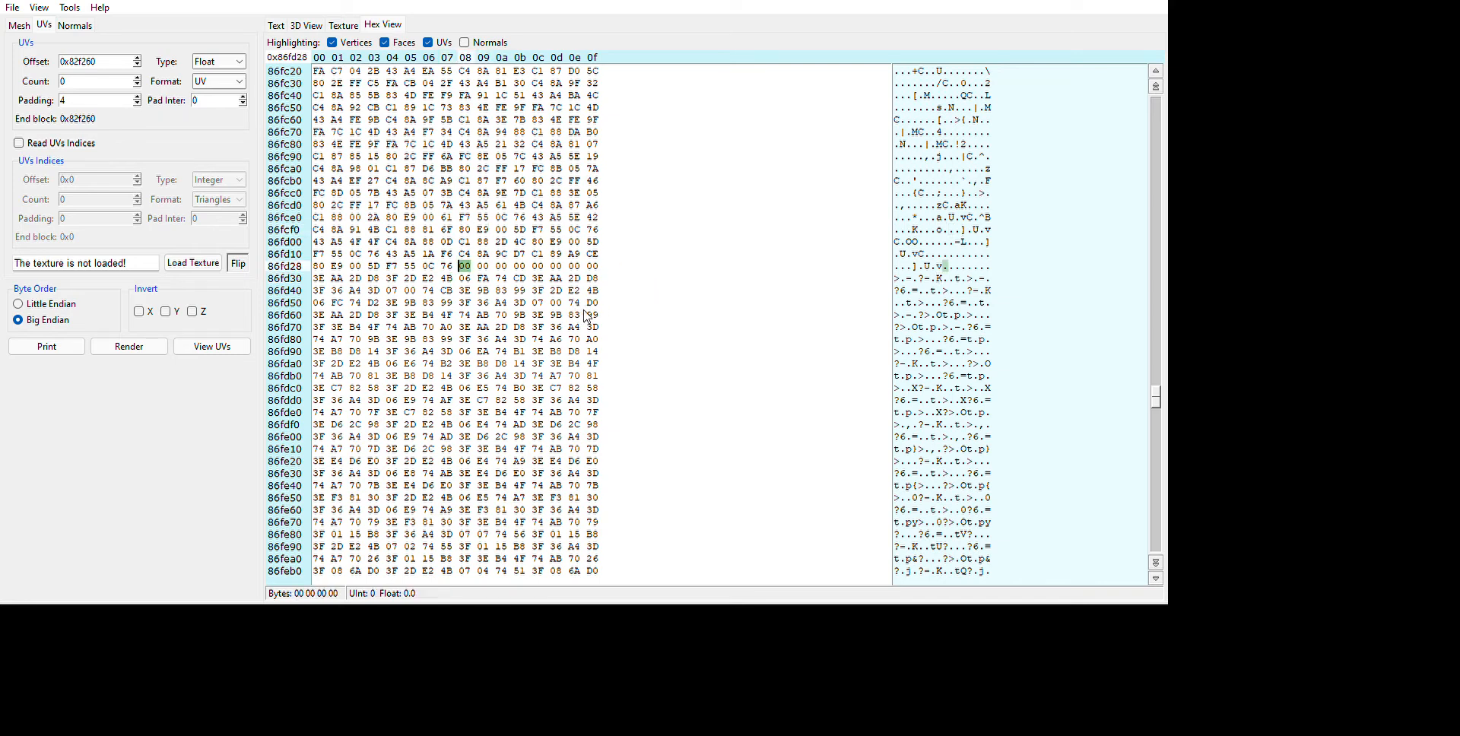
left_click(726, 298)
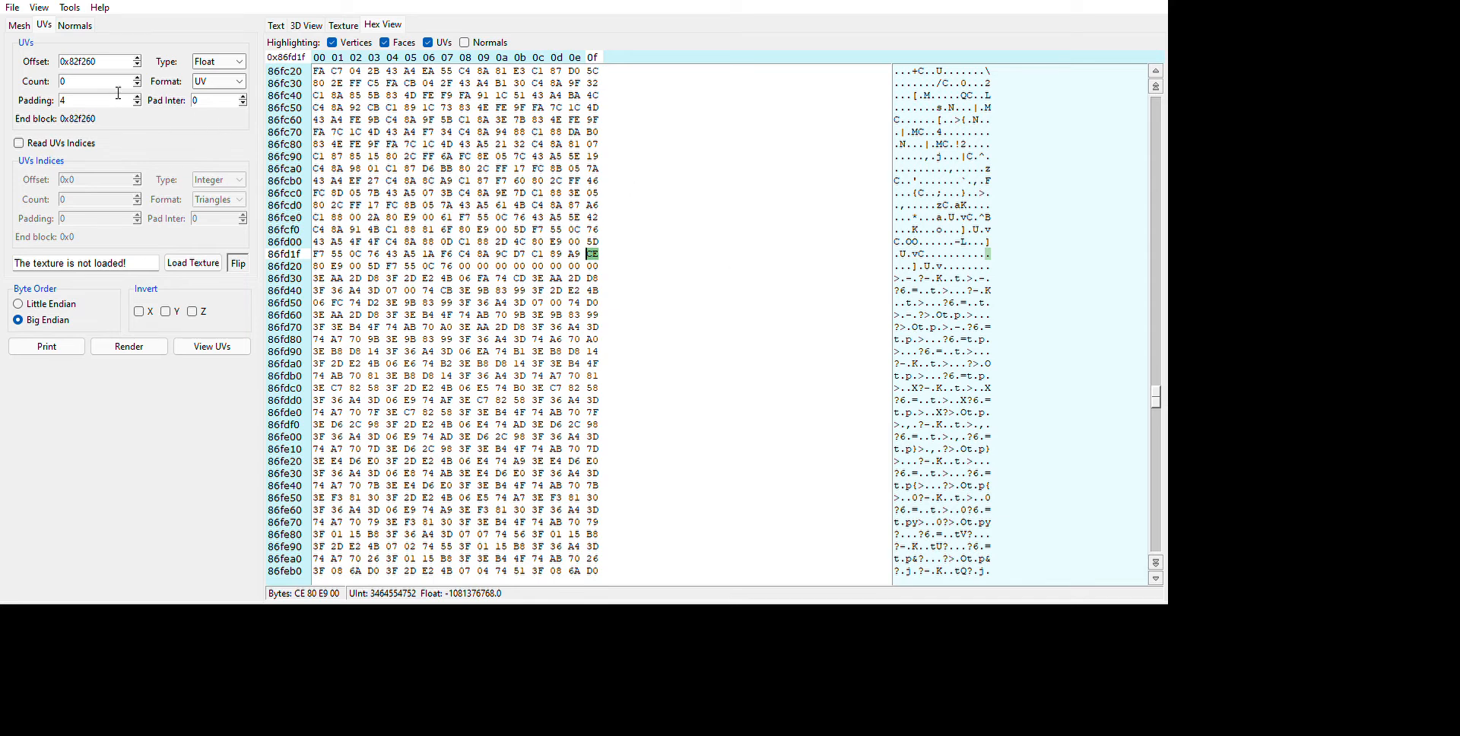
Set the vertex count to 8561 so the highlighted vertex block ends at 0x86fd14.
left_click(28, 23)
key("Tab")
type("800")
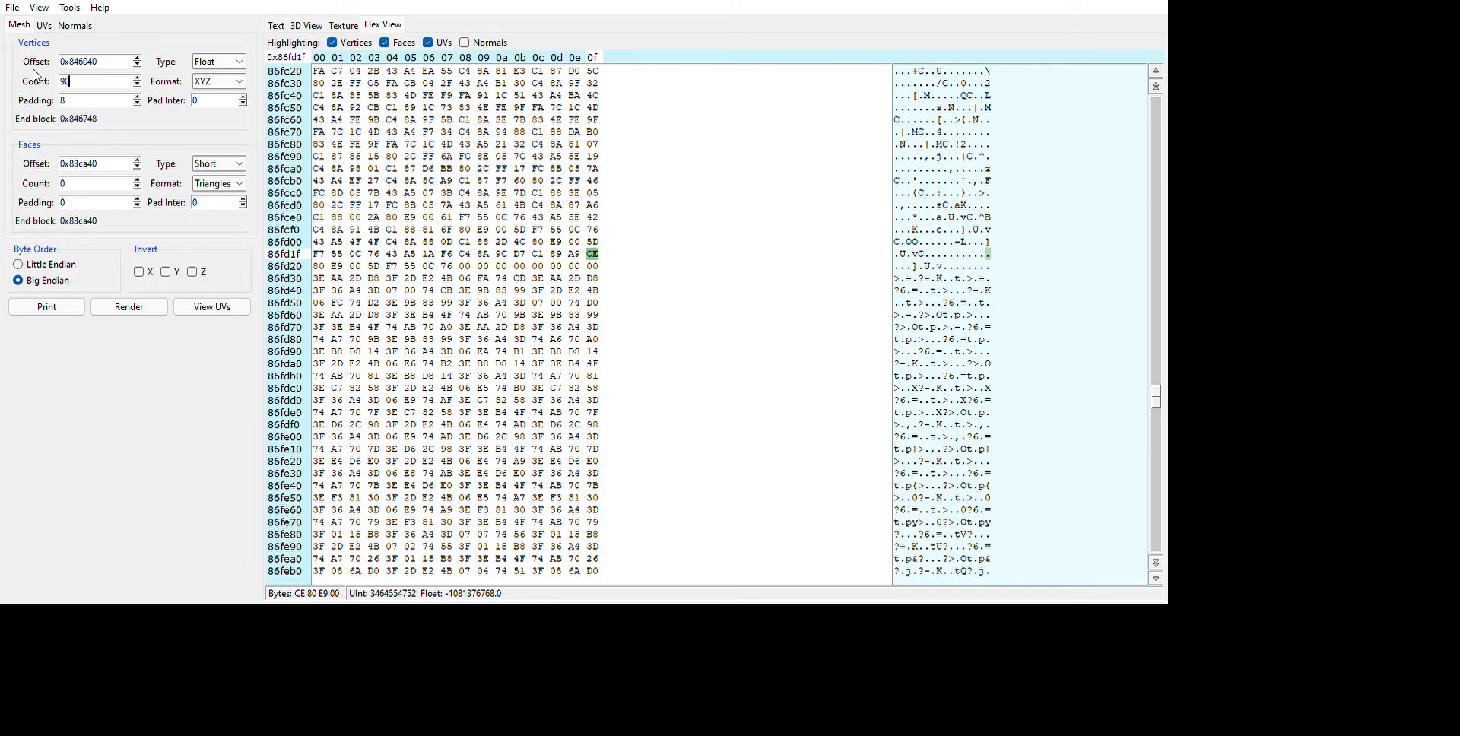
type("00")
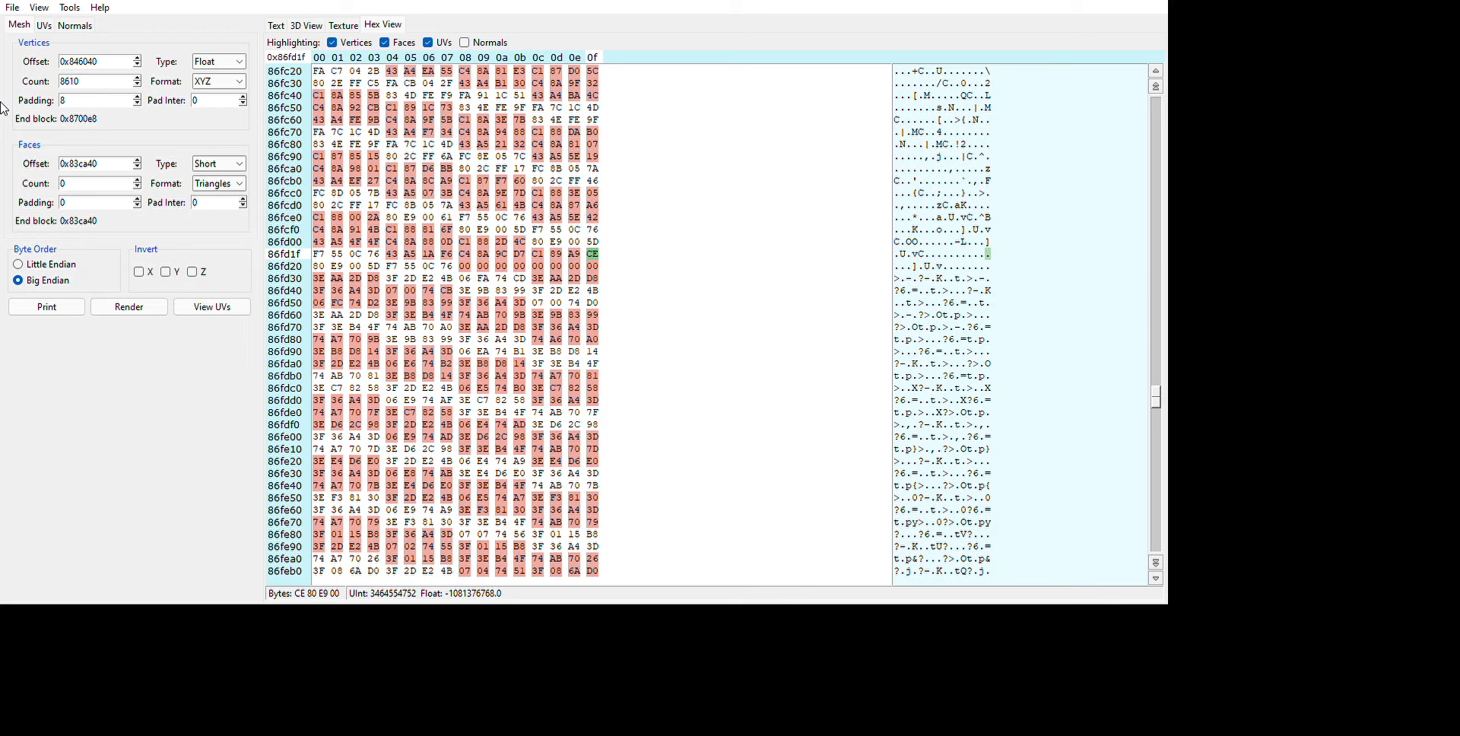
key("Down")
key("Down")
key("Down")
key("Down")
key("Down")
key("Down")
key("Down")
key("Down")
key("Down")
key("Down")
key("Down")
key("Down")
key("Down")
key("Down")
key("Down")
key("Down")
key("Down")
key("Down")
key("Down")
key("Down")
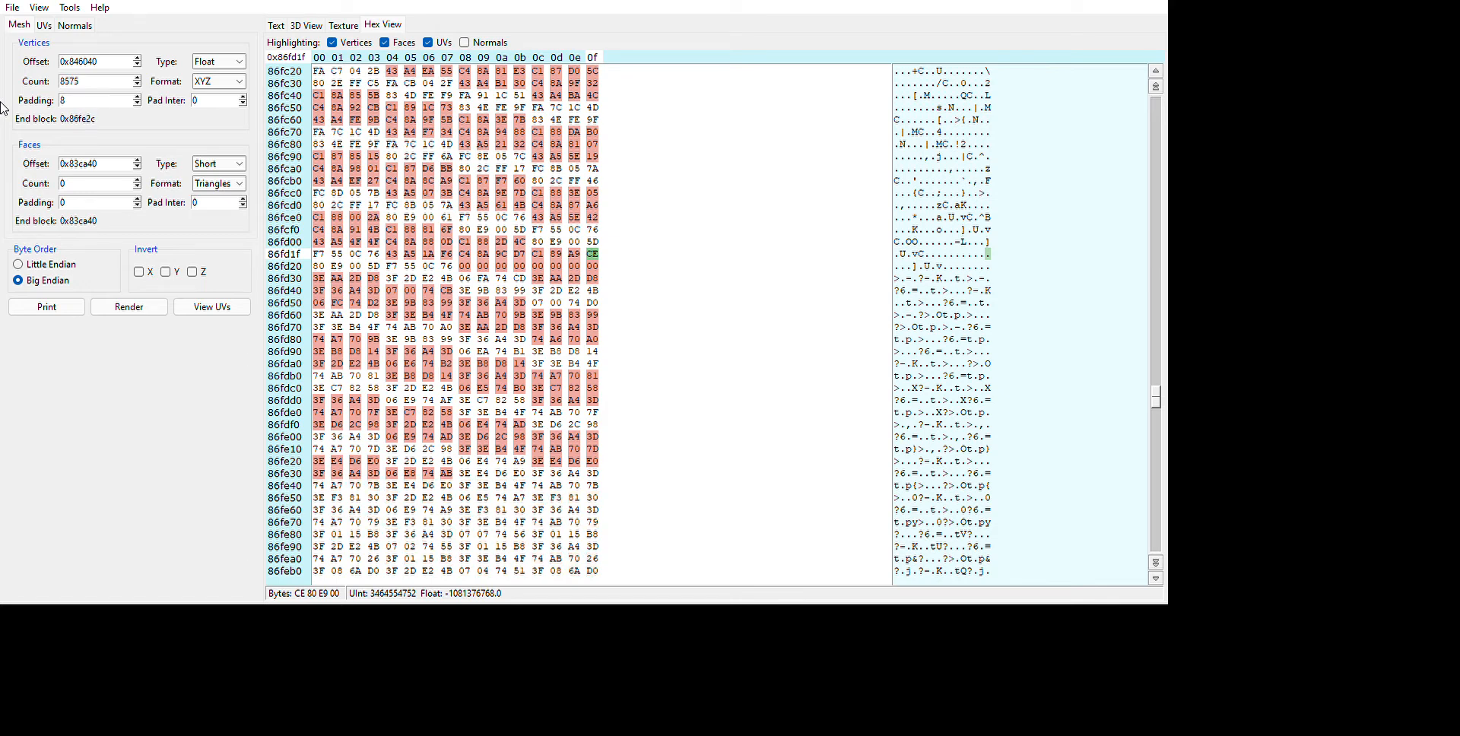
key("Up")
key("Up")
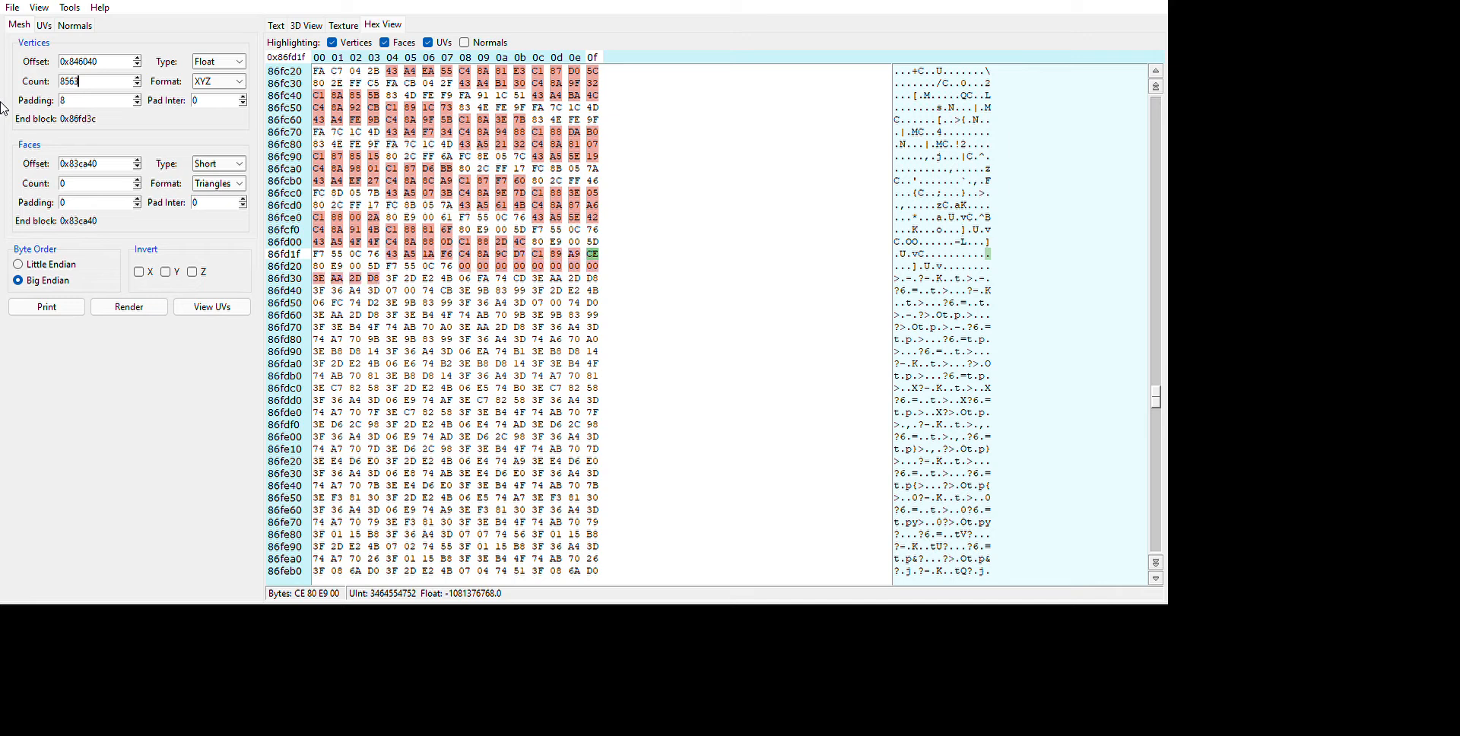
key("Down")
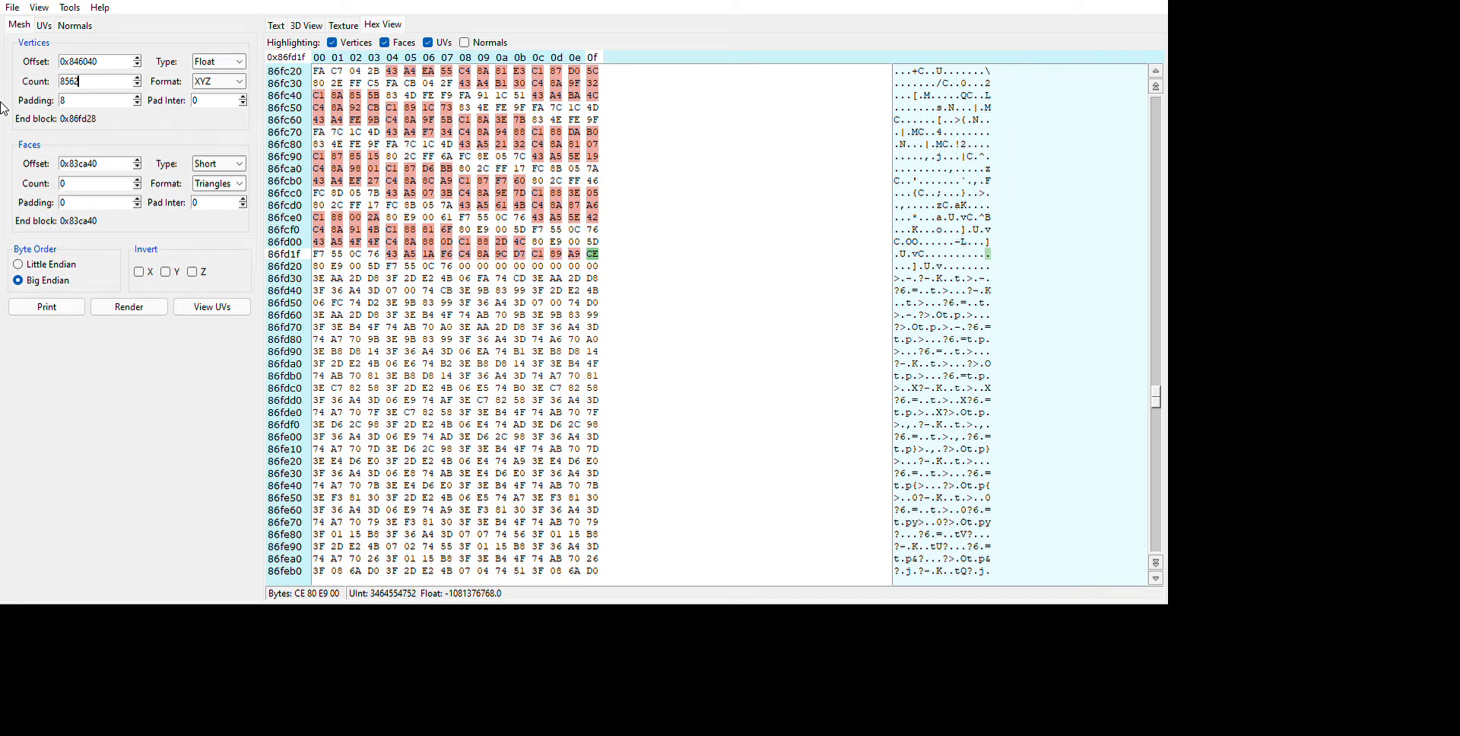
key("Down")
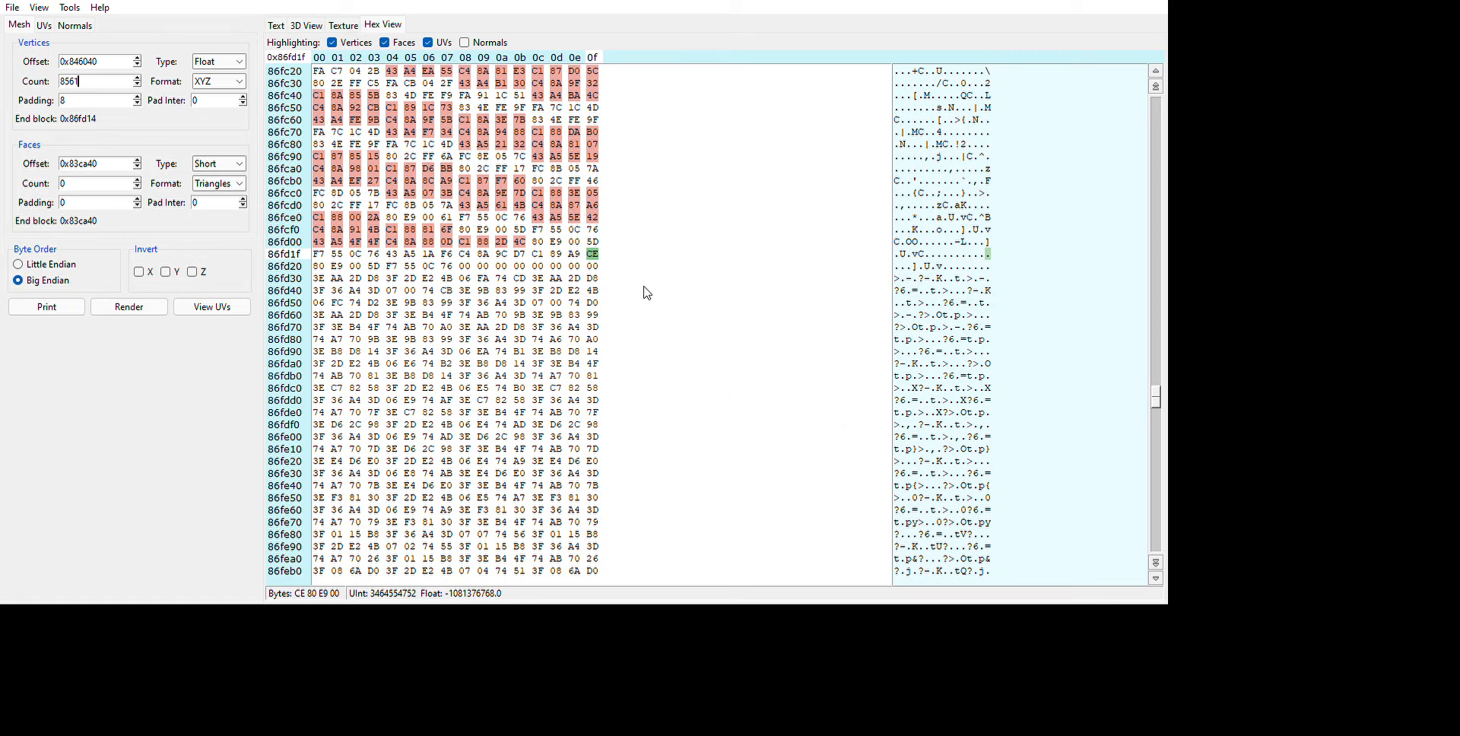
Inspect the eight zero bytes at 0x86fd28 that separate the vertex records from the following data.
scroll(619, 288, "up", 3)
scroll(610, 303, "down", 3)
left_click_drag(464, 266, 486, 267)
left_click_drag(628, 322, 755, 324)
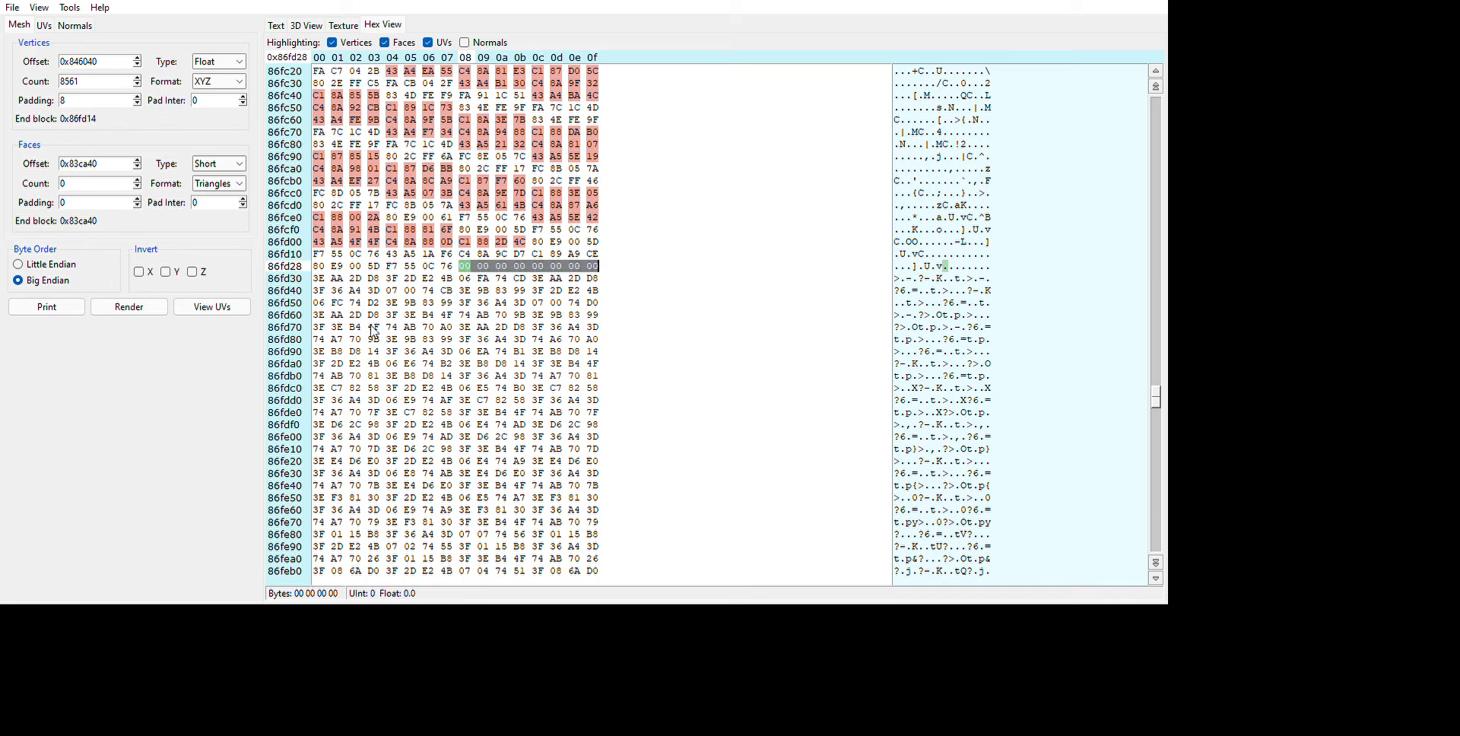
Copy the address 0x86fd30 of the first byte after the zeros and use it as the UV offset.
key("Right")
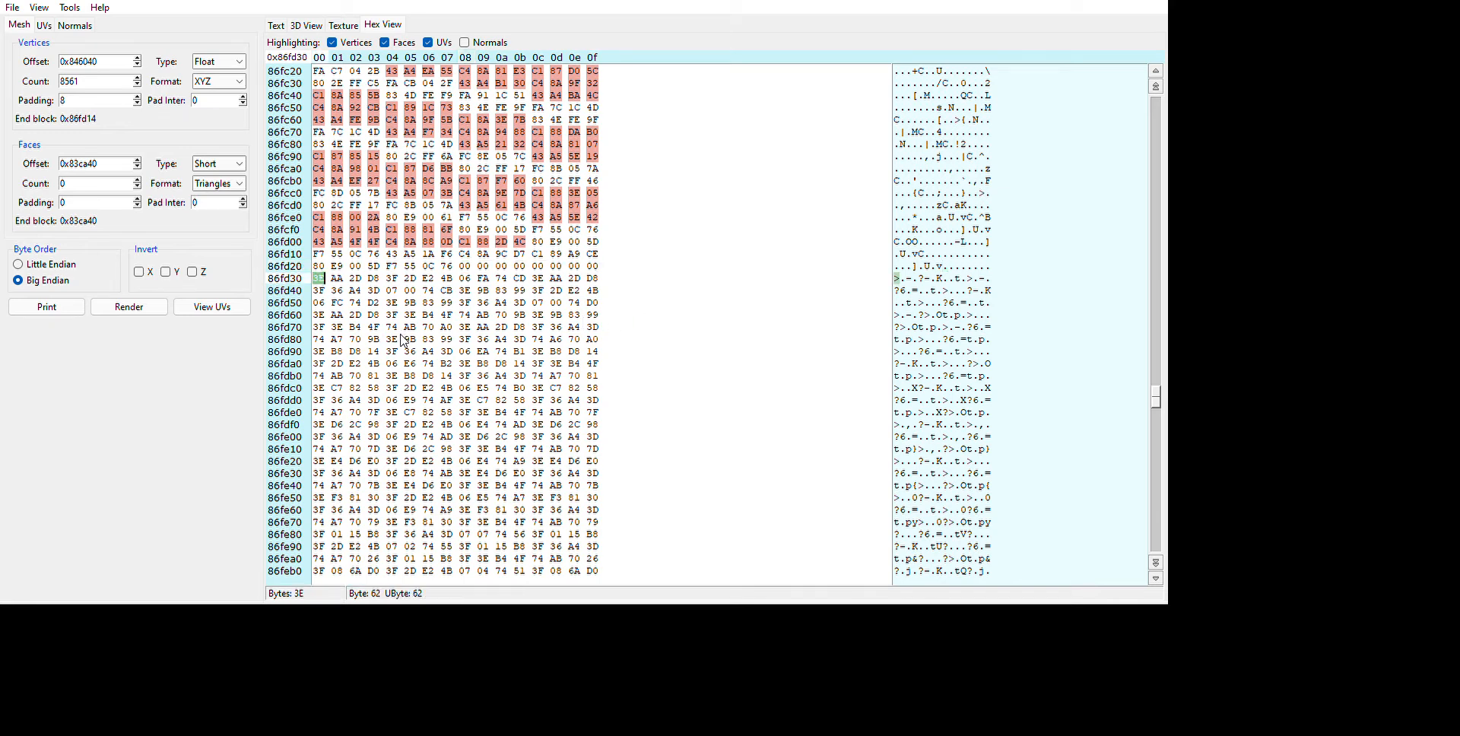
double_click(366, 63)
key("ctrl+c")
left_click(44, 25)
left_click(137, 66)
double_click(138, 67)
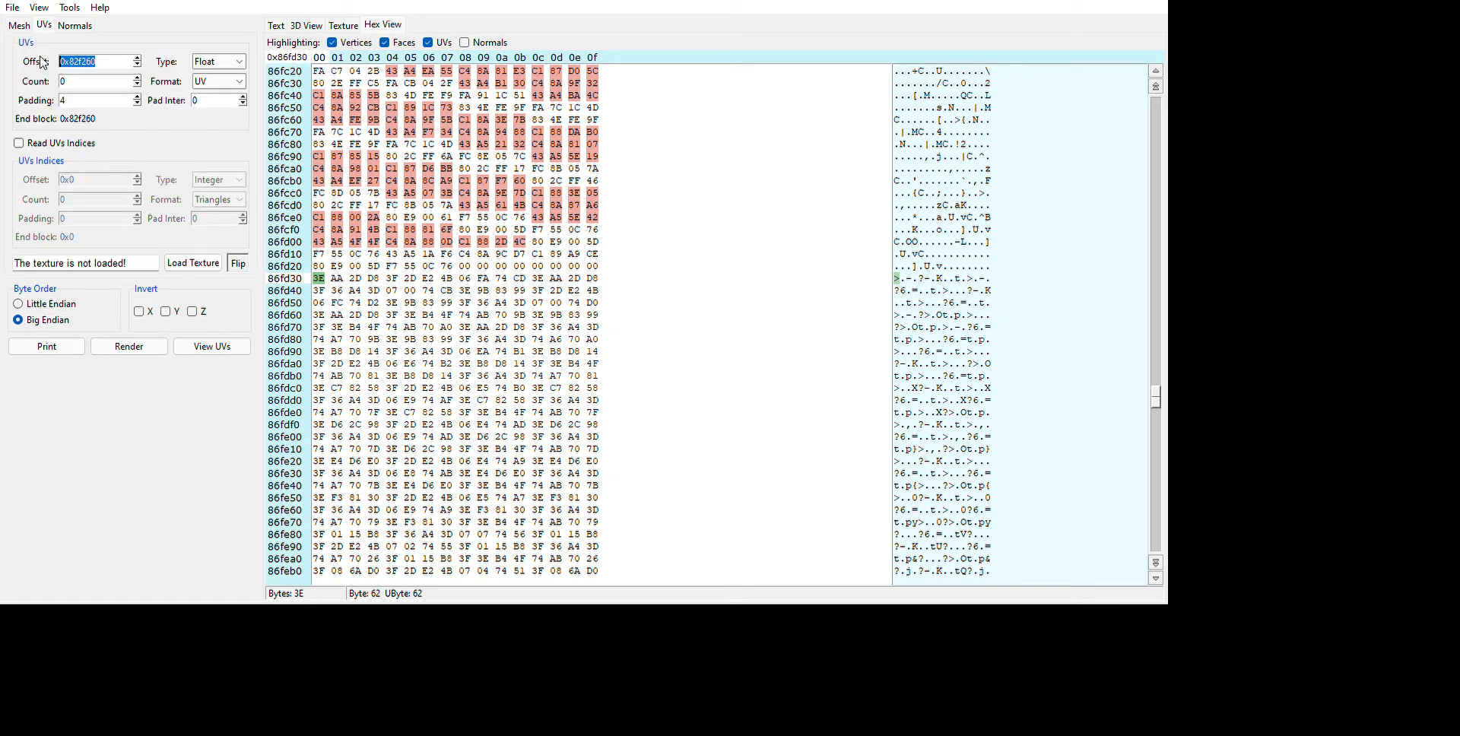
key("ctrl+v")
Set the UV count to 100 to highlight the first records from the new offset.
left_click(28, 23)
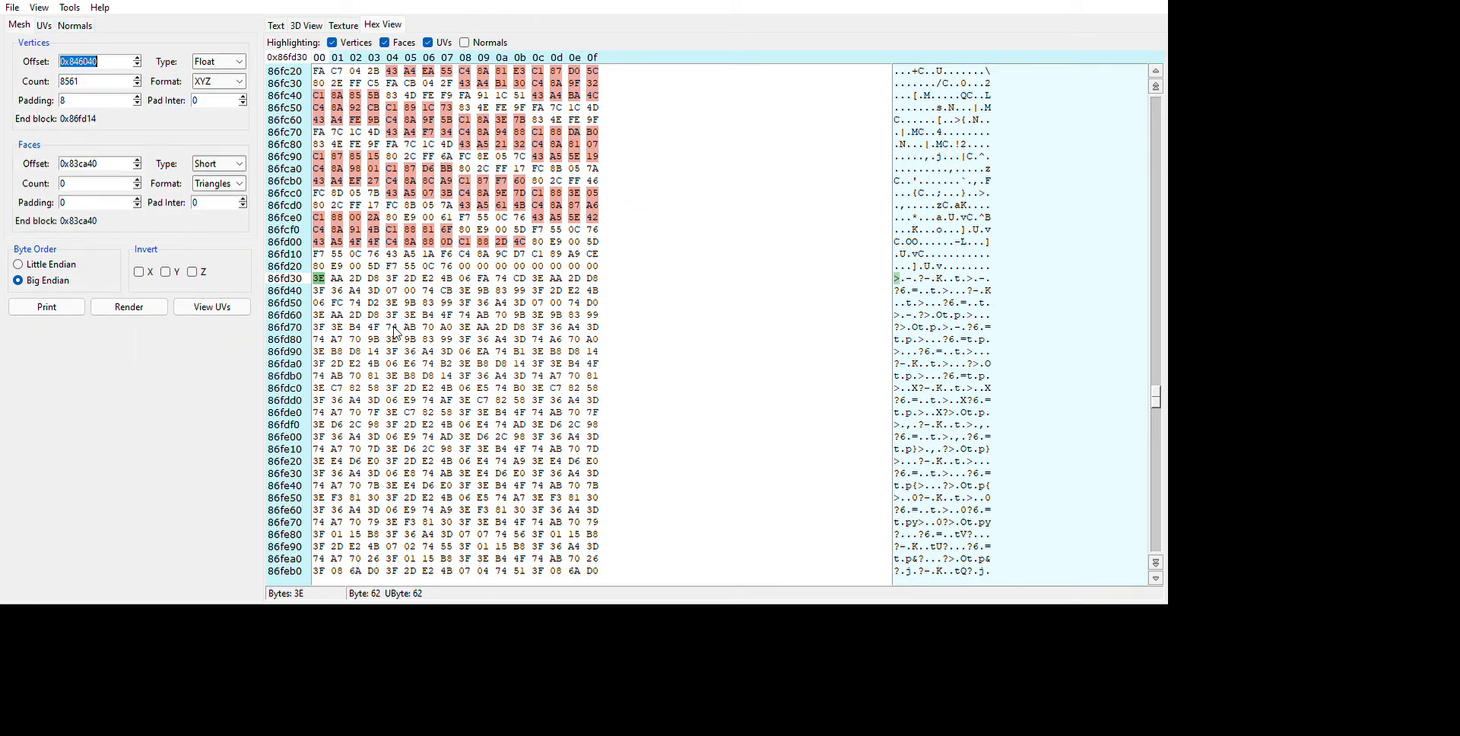
left_click(44, 25)
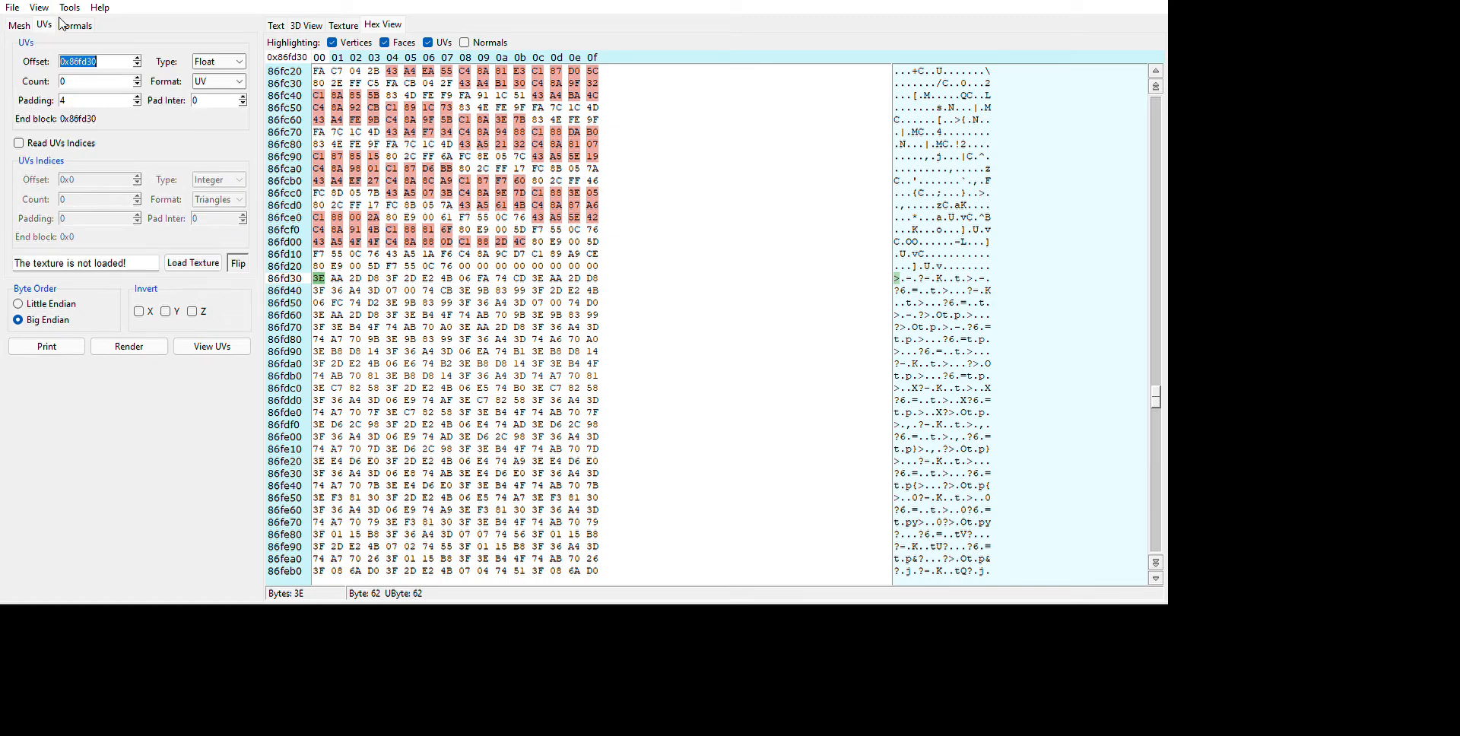
left_click(97, 85)
type("1")
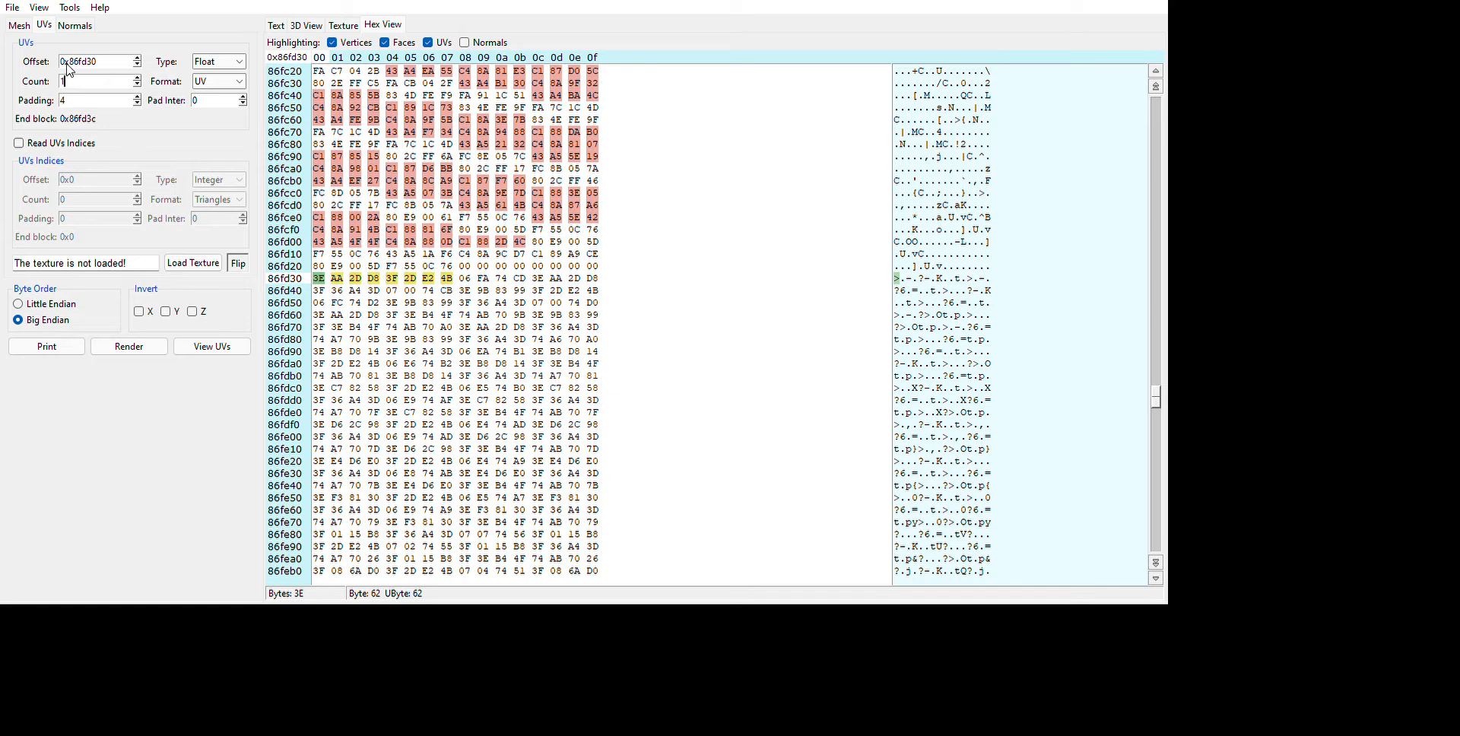
type("0")
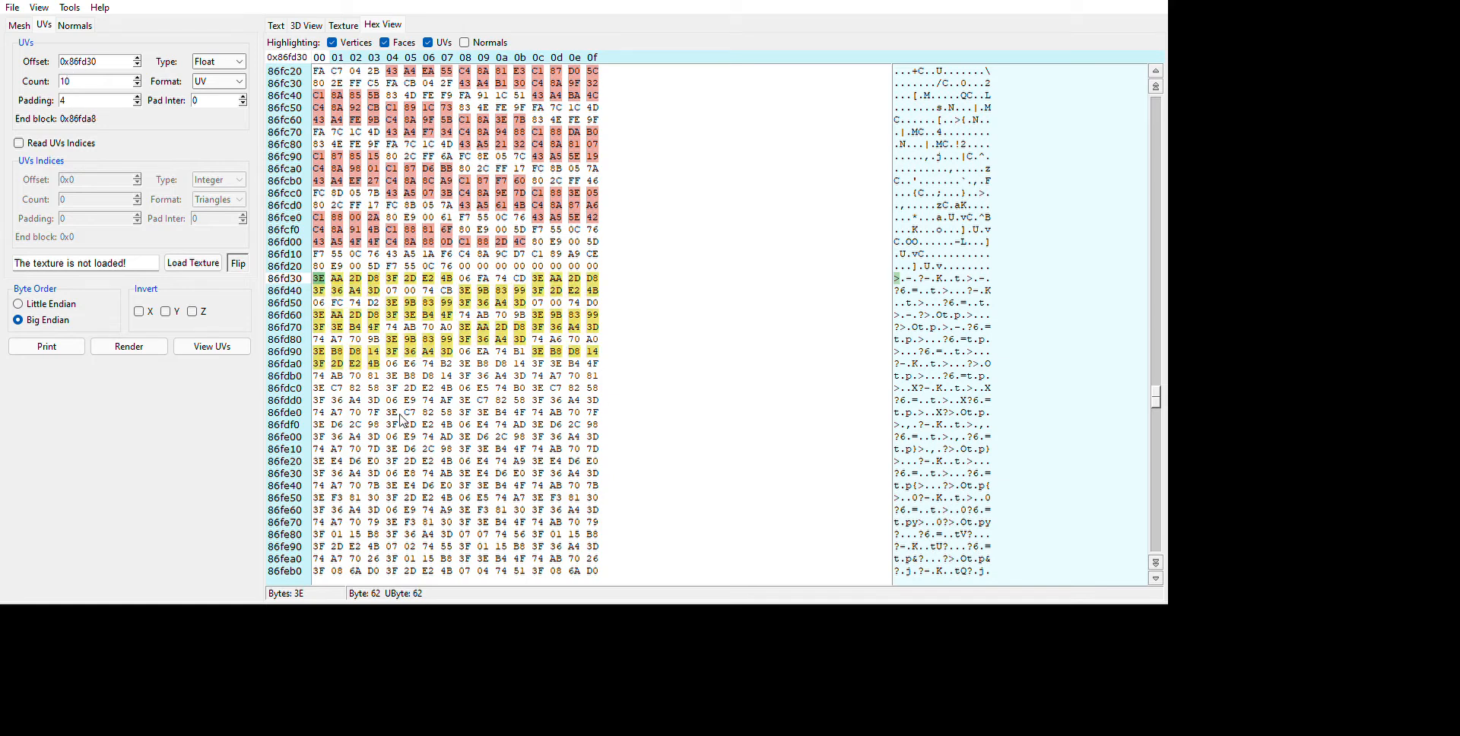
scroll(616, 386, "down", 1)
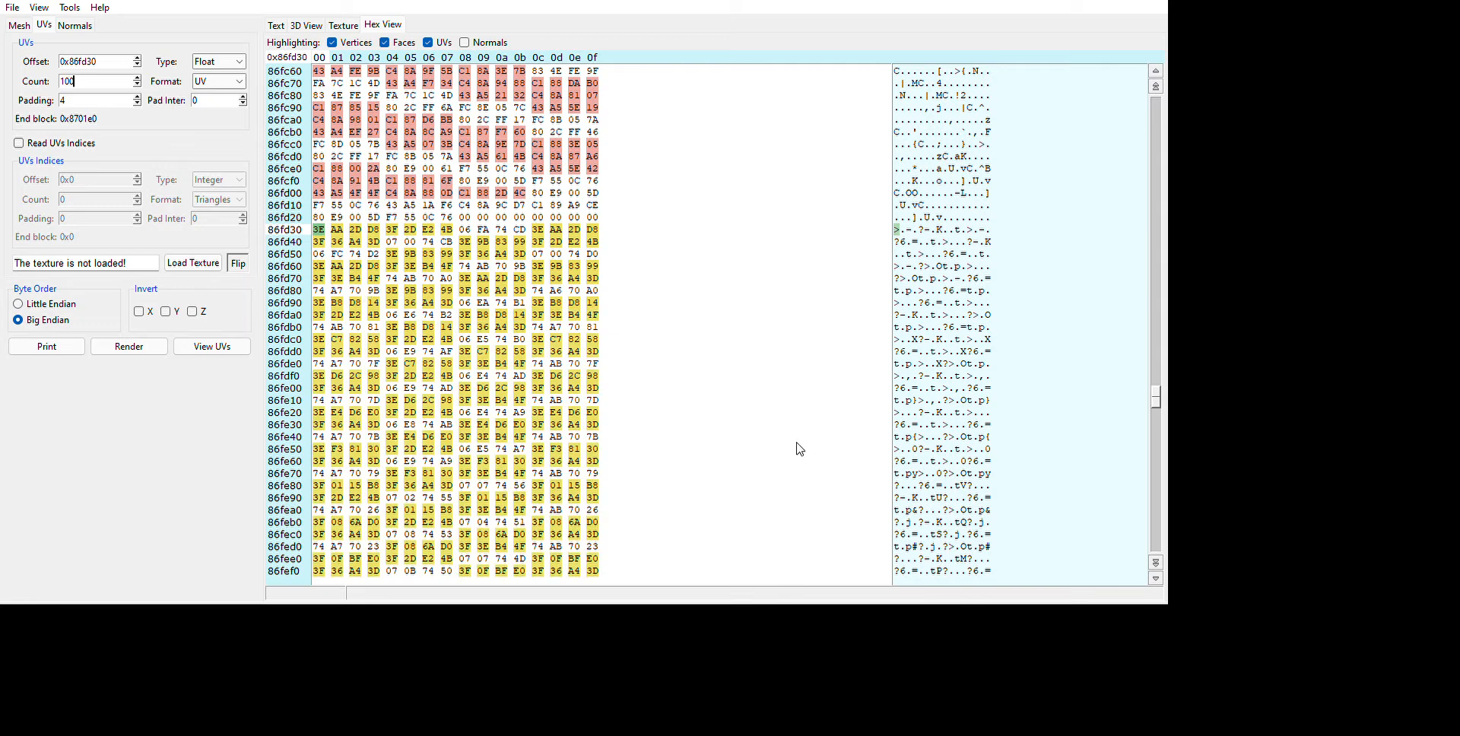
type("0")
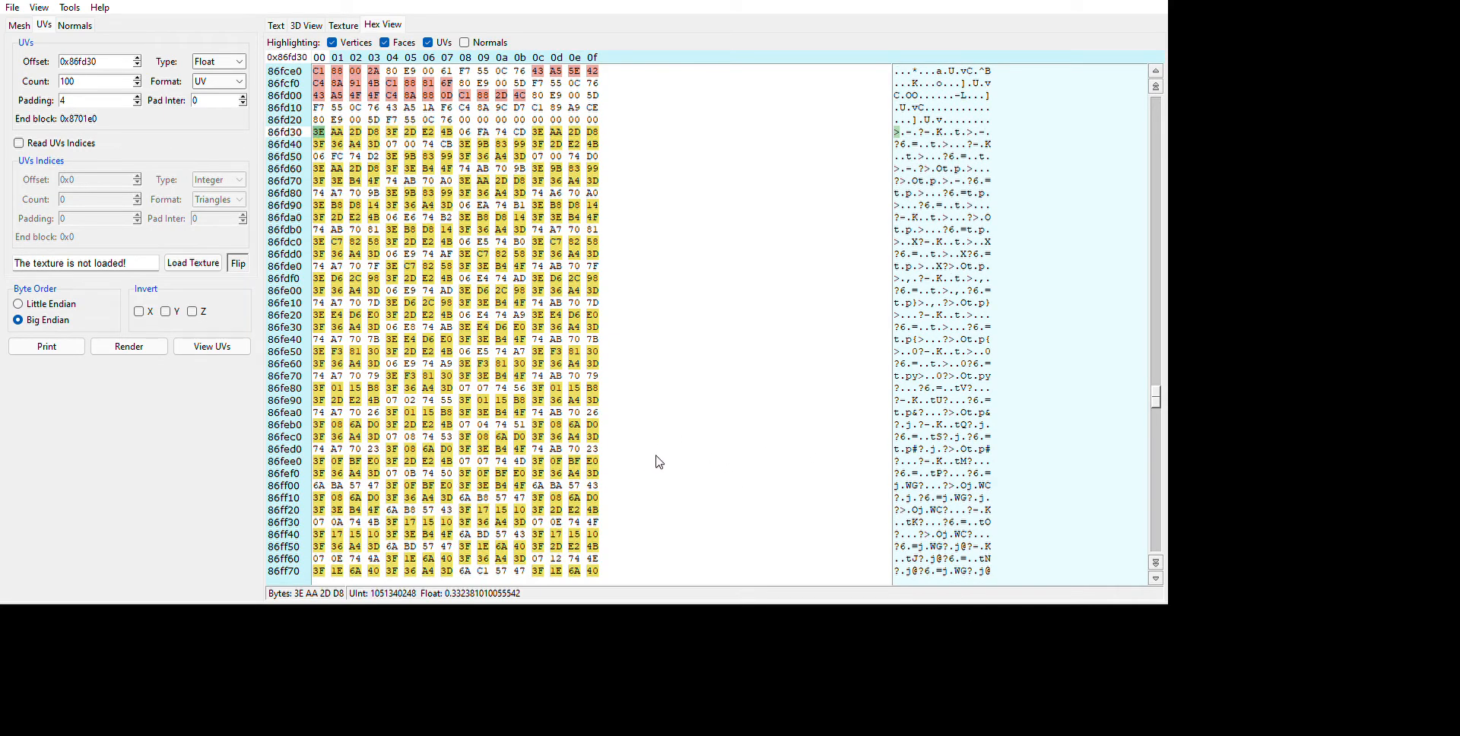
Examine the highlighted UV records and compare the individual float values between 0x86ff0c and 0x86ff50.
scroll(688, 544, "down", 7)
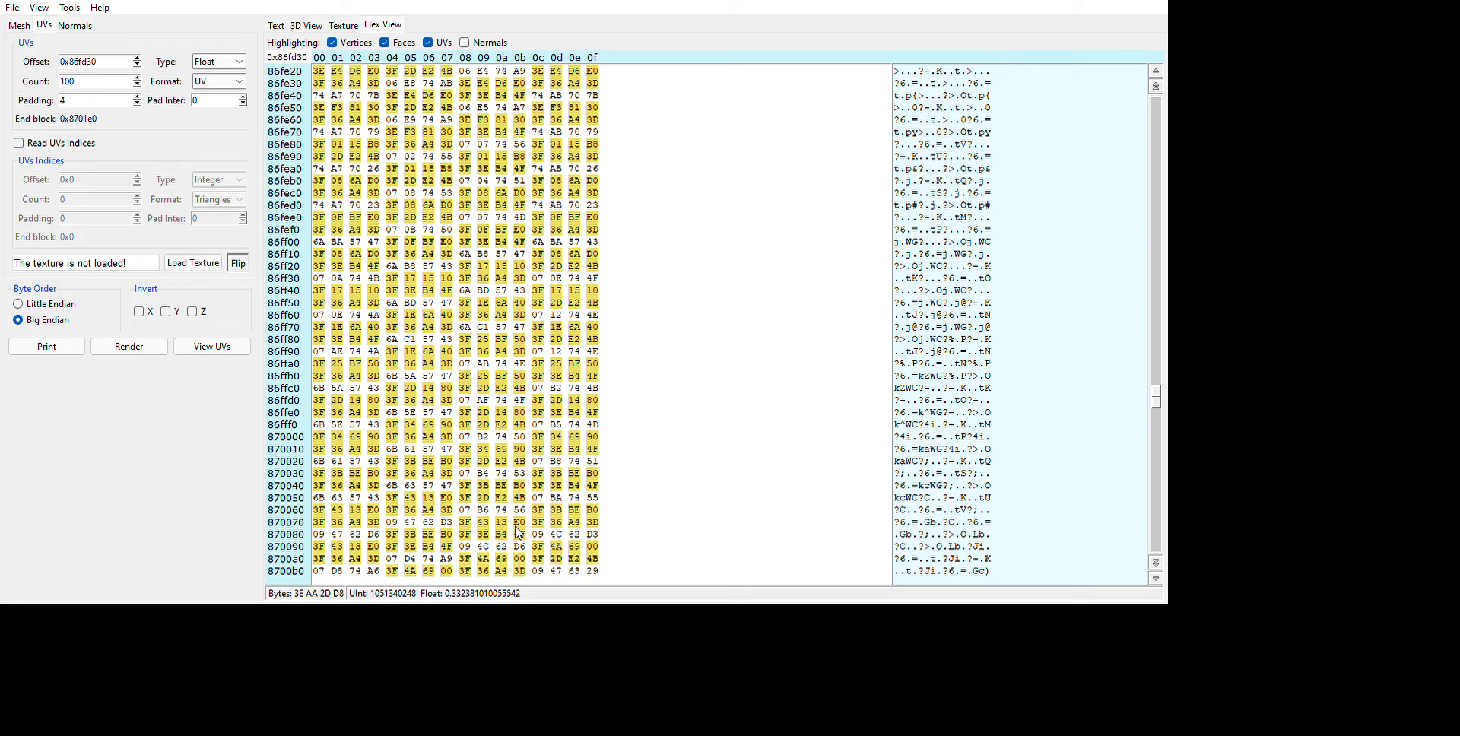
scroll(554, 517, "up", 9)
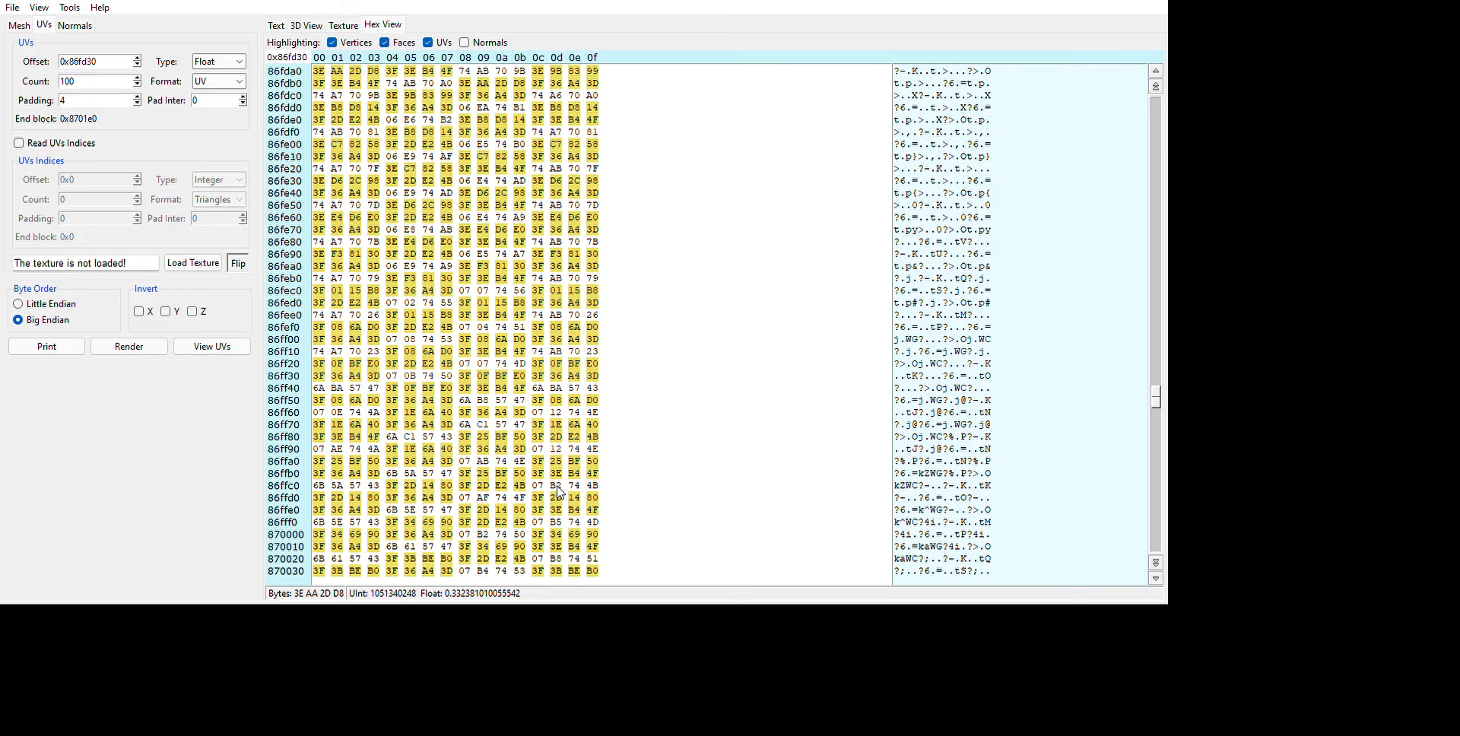
scroll(531, 371, "down", 7)
left_click(532, 364)
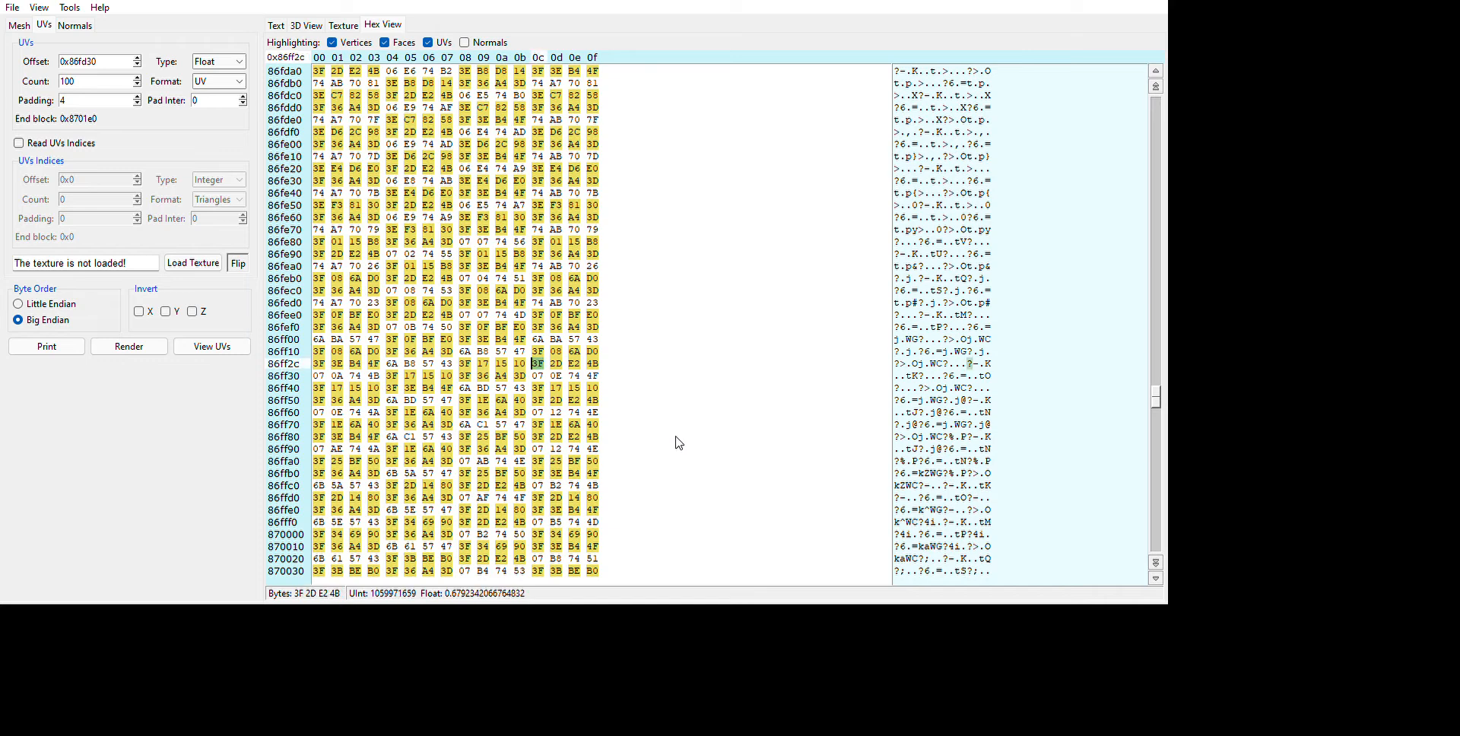
left_click(465, 376)
left_click(392, 388)
left_click(319, 400)
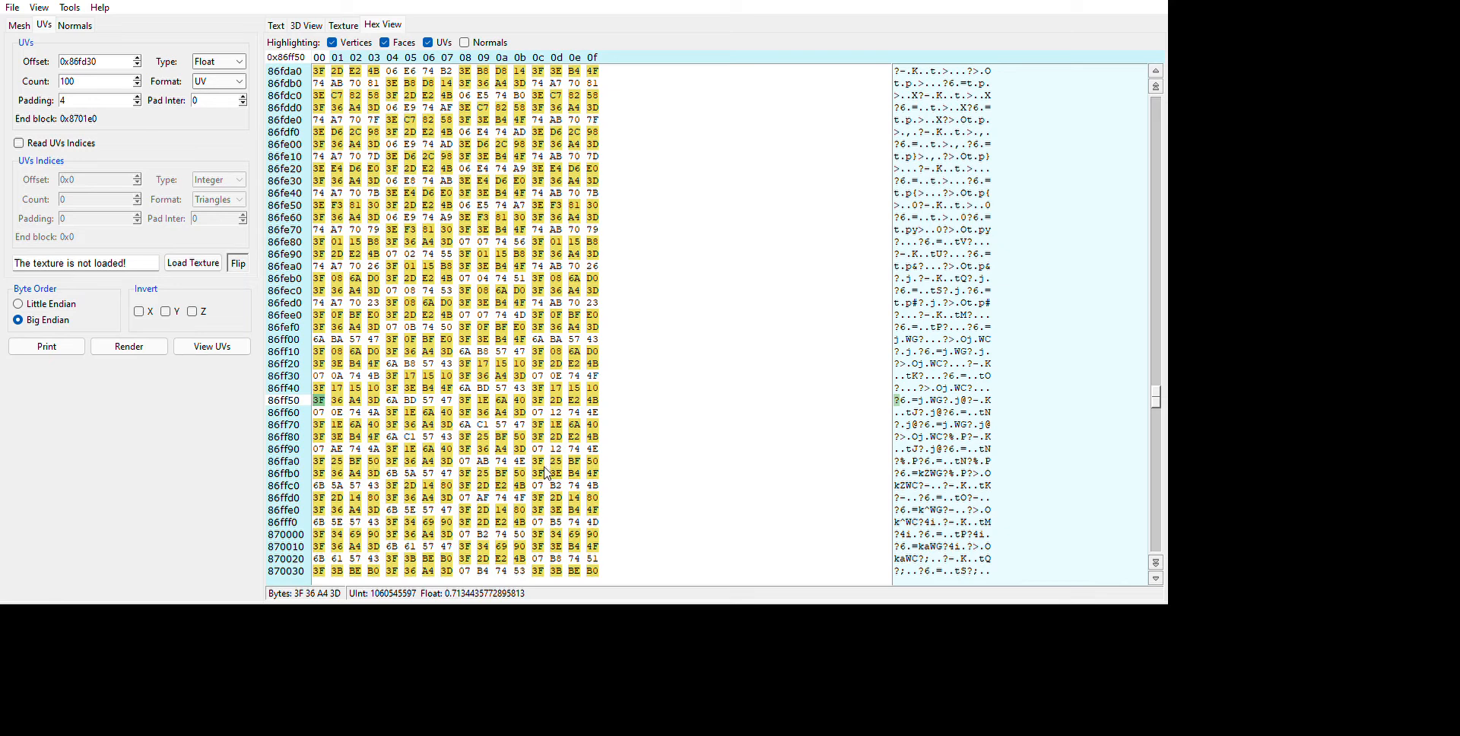
left_click(392, 388)
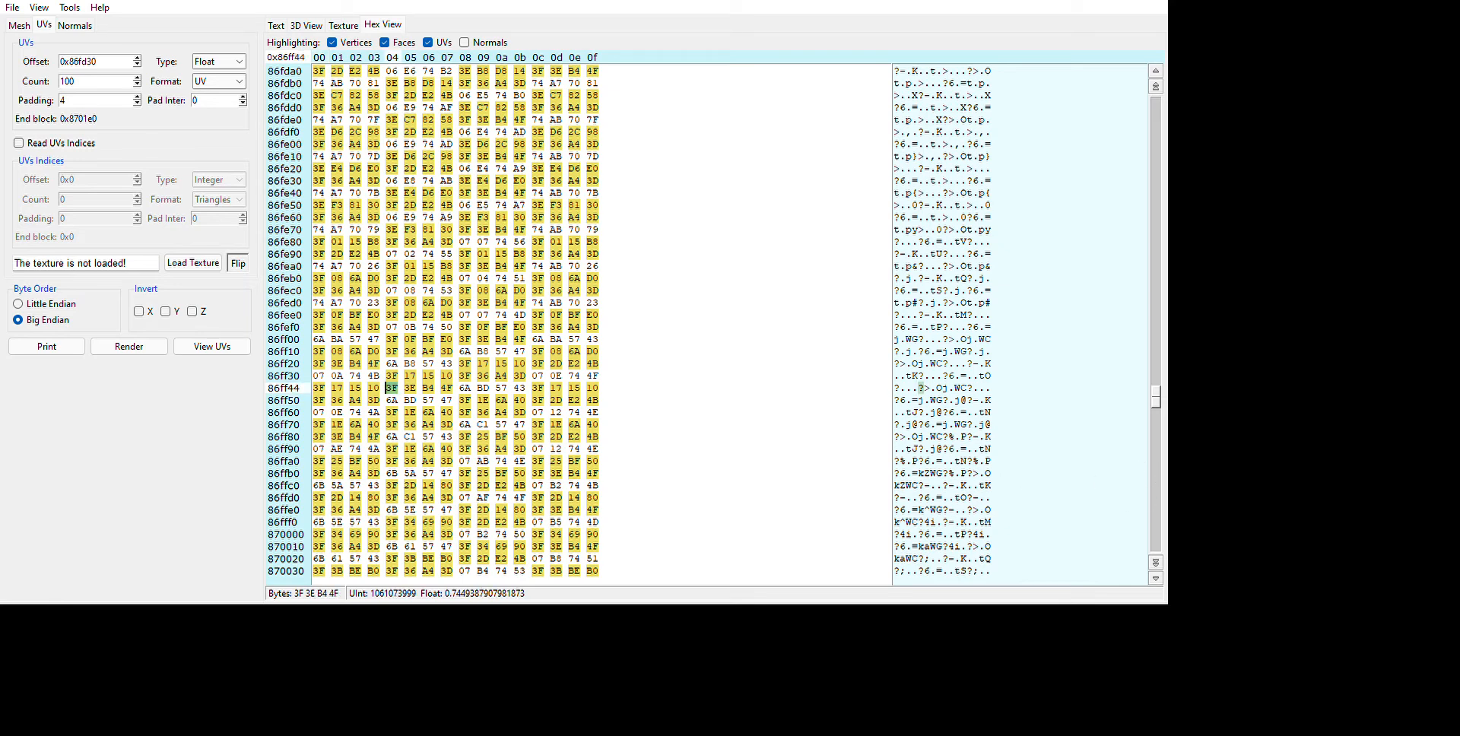
left_click_drag(973, 363, 967, 365)
left_click_drag(534, 340, 601, 339)
Raise the UV offset byte by byte to 0x86fd40.
scroll(633, 390, "up", 1)
scroll(632, 388, "up", 4)
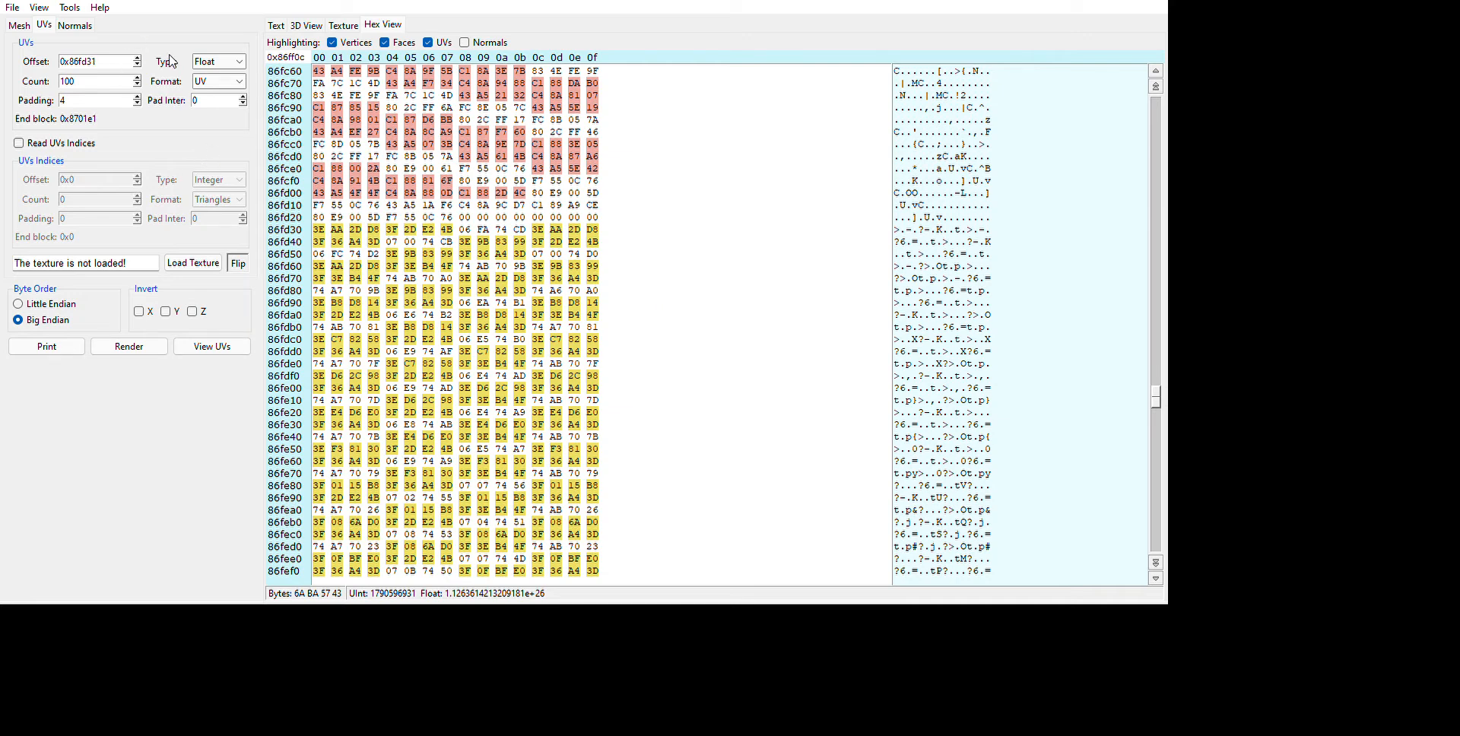
key("Up")
key("Up")
key("Up")
key("Up")
key("Up")
key("Up")
key("Up")
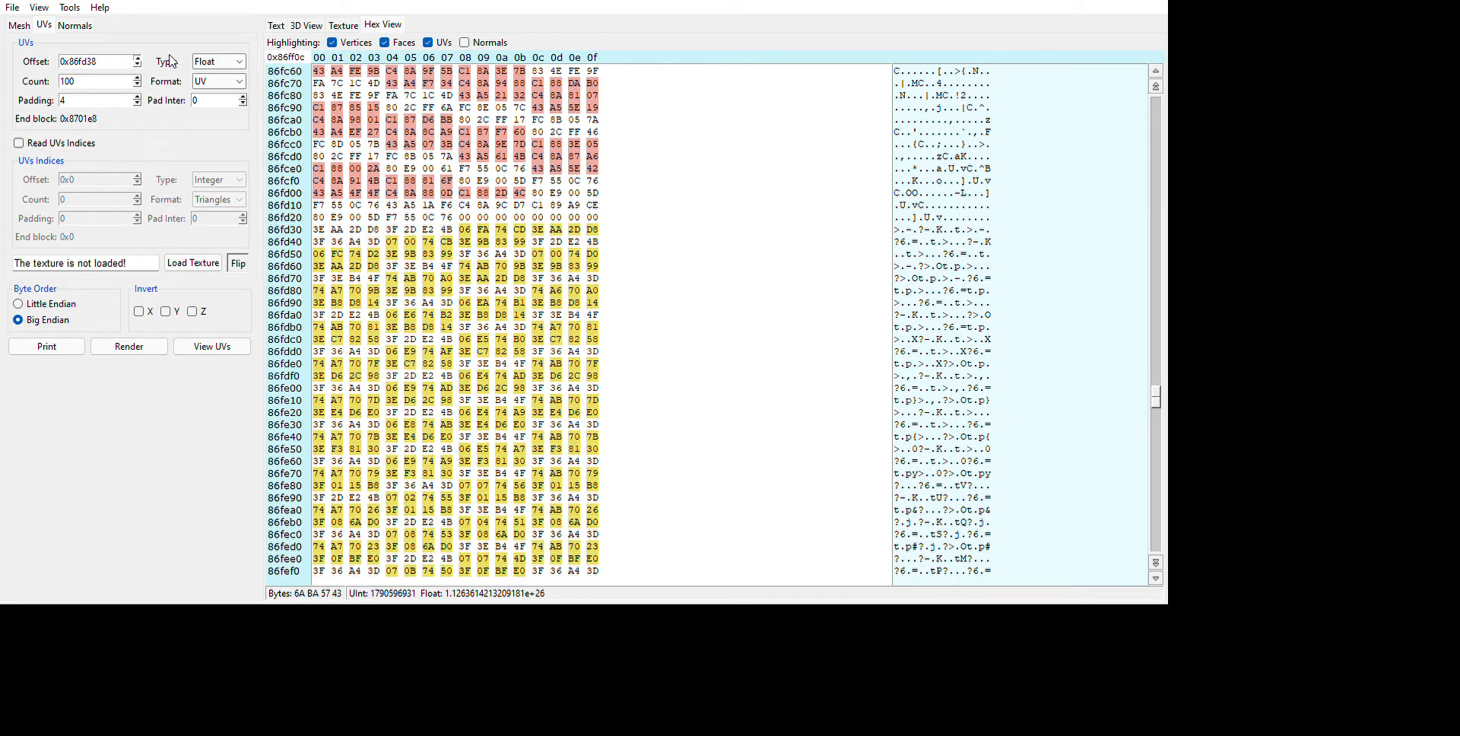
key("Up")
key("Up")
key("Up")
key("Up")
key("Up")
key("Up")
key("Up")
key("Up")
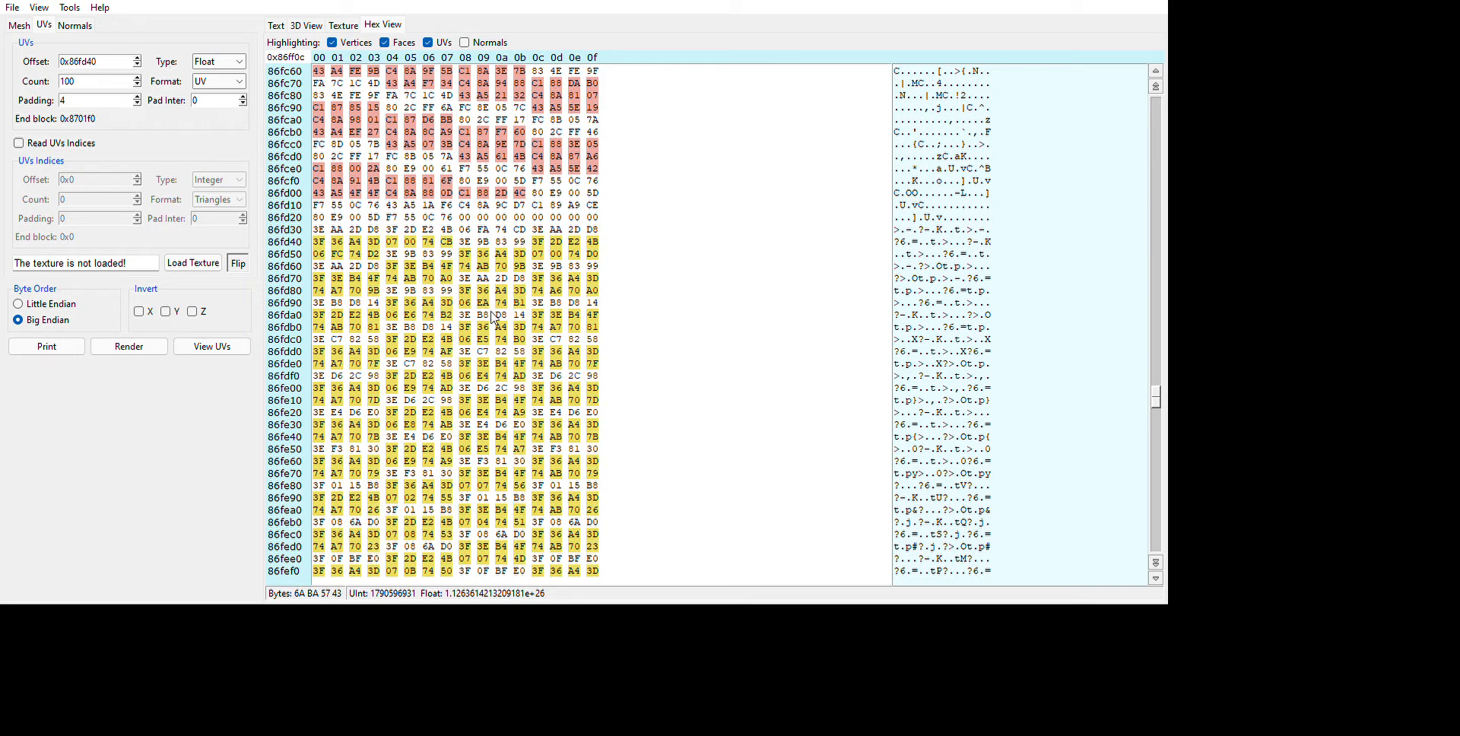
Check the unhighlighted values between 0x86fd60 and 0x86fd90, and reset the UV count to 0.
left_click(319, 303)
left_click(392, 291)
left_click(464, 279)
left_click(556, 266)
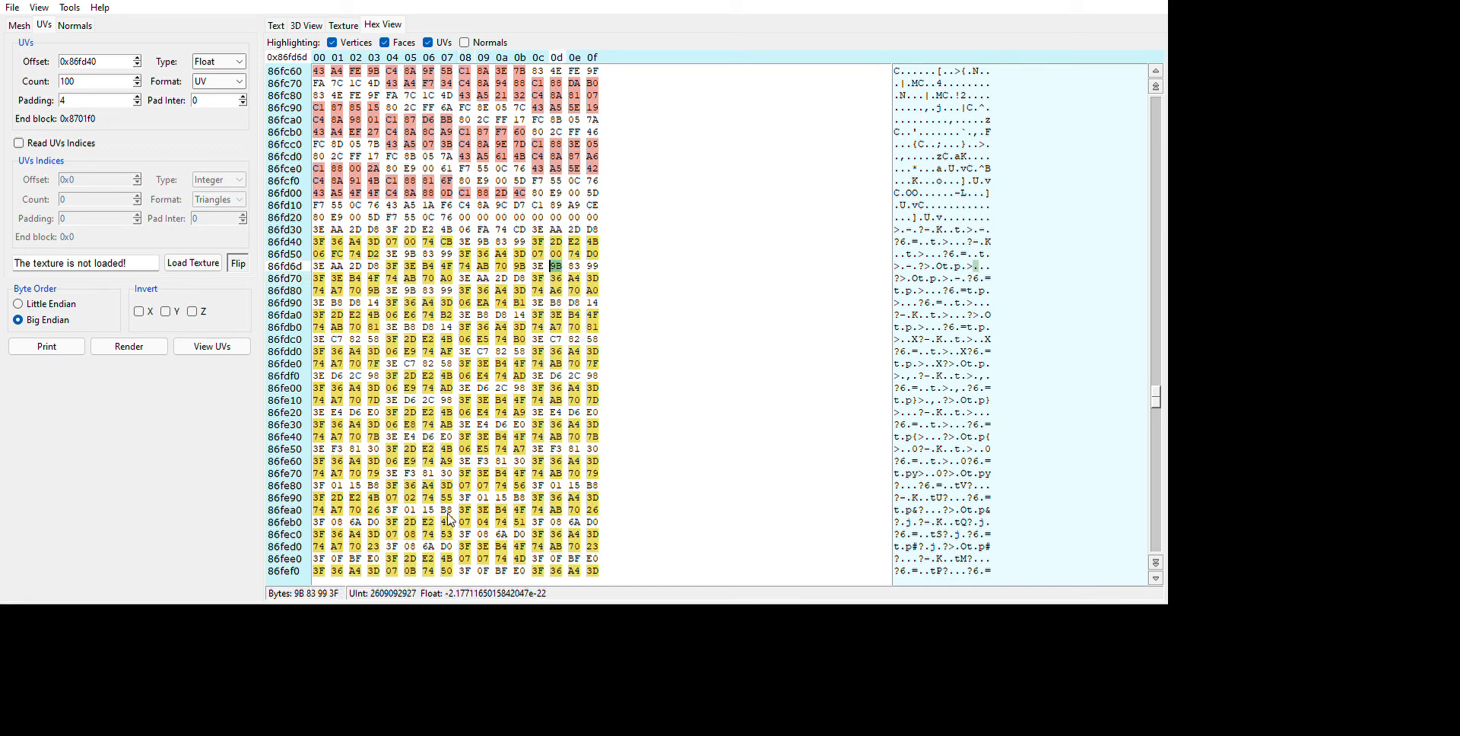
scroll(472, 533, "down", 4)
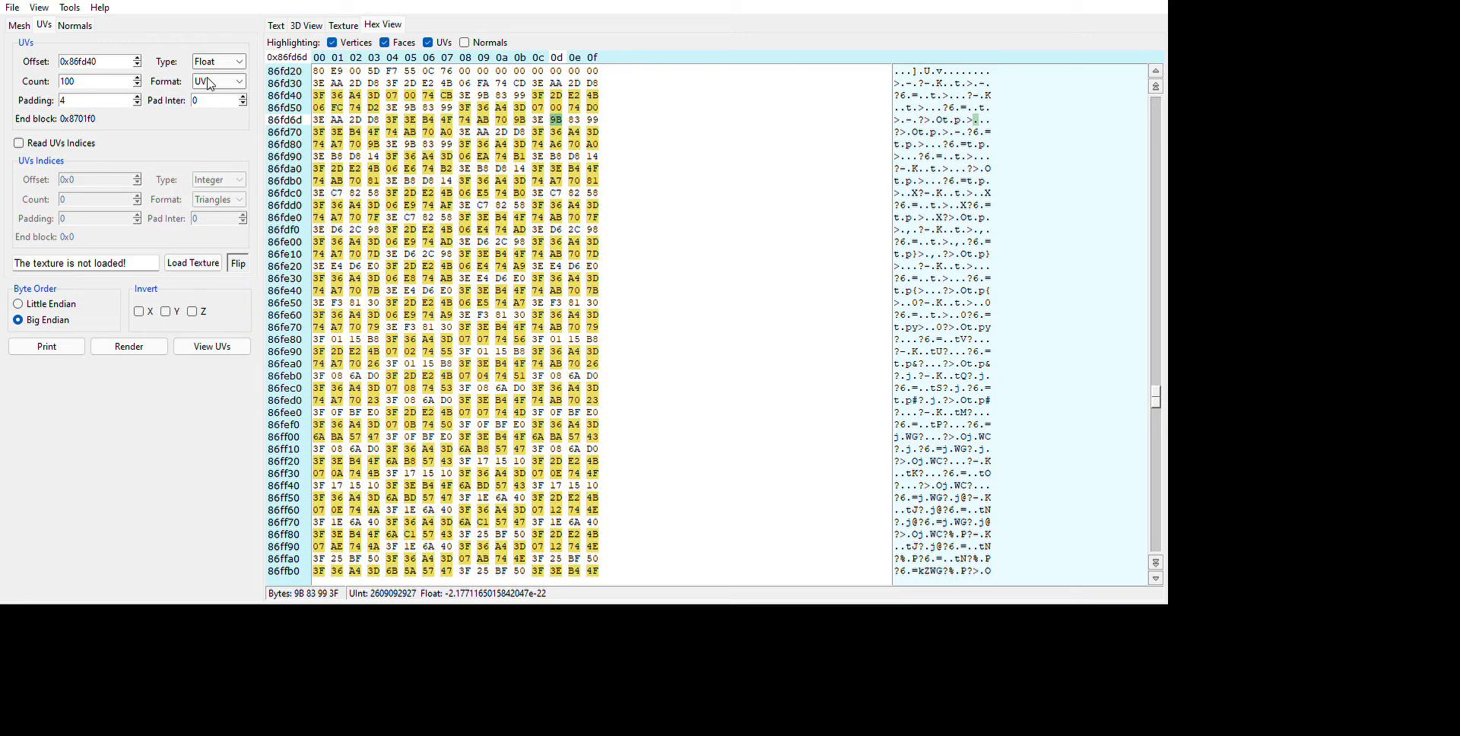
left_click_drag(99, 82, 3, 87)
type("0")
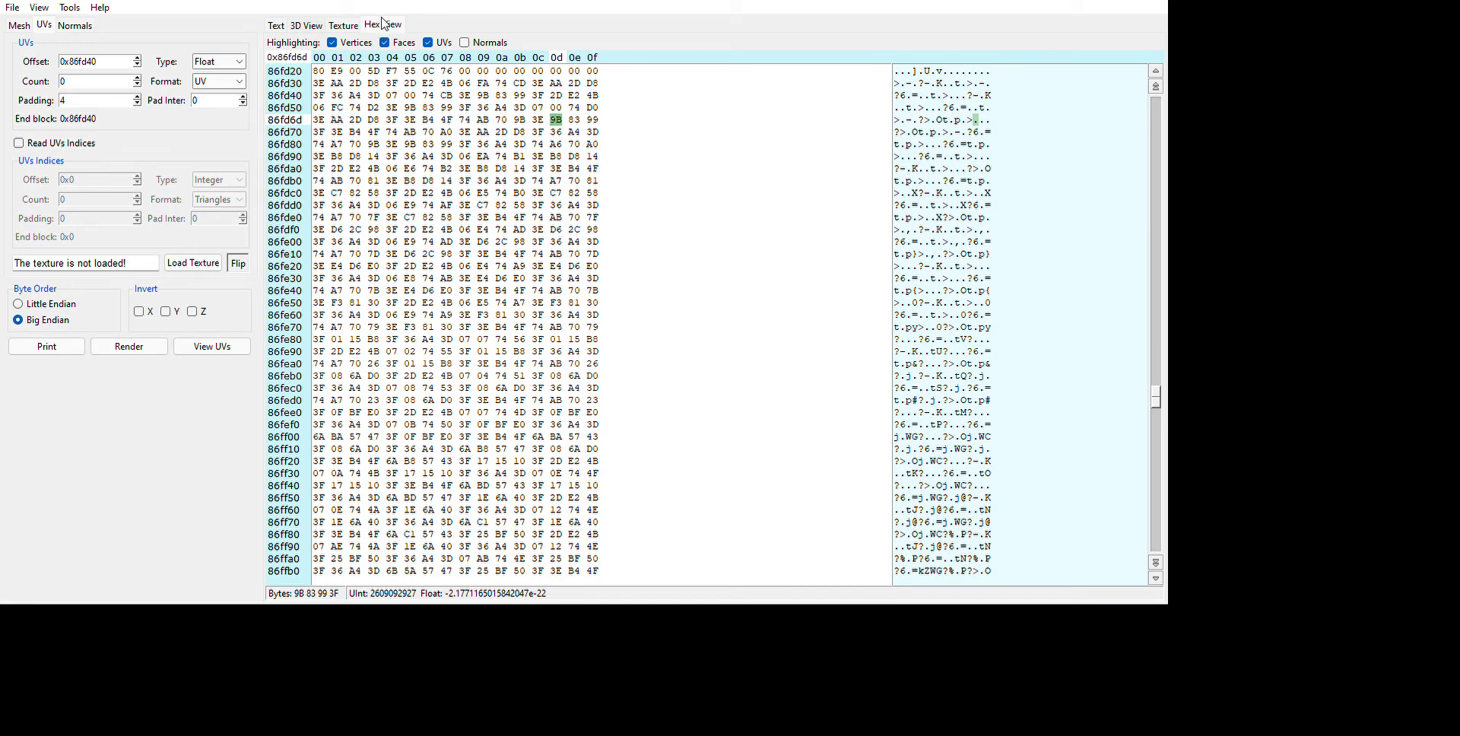
Look at the mesh's vertex points in the 3D view, and return to the hex data.
left_click(17, 24)
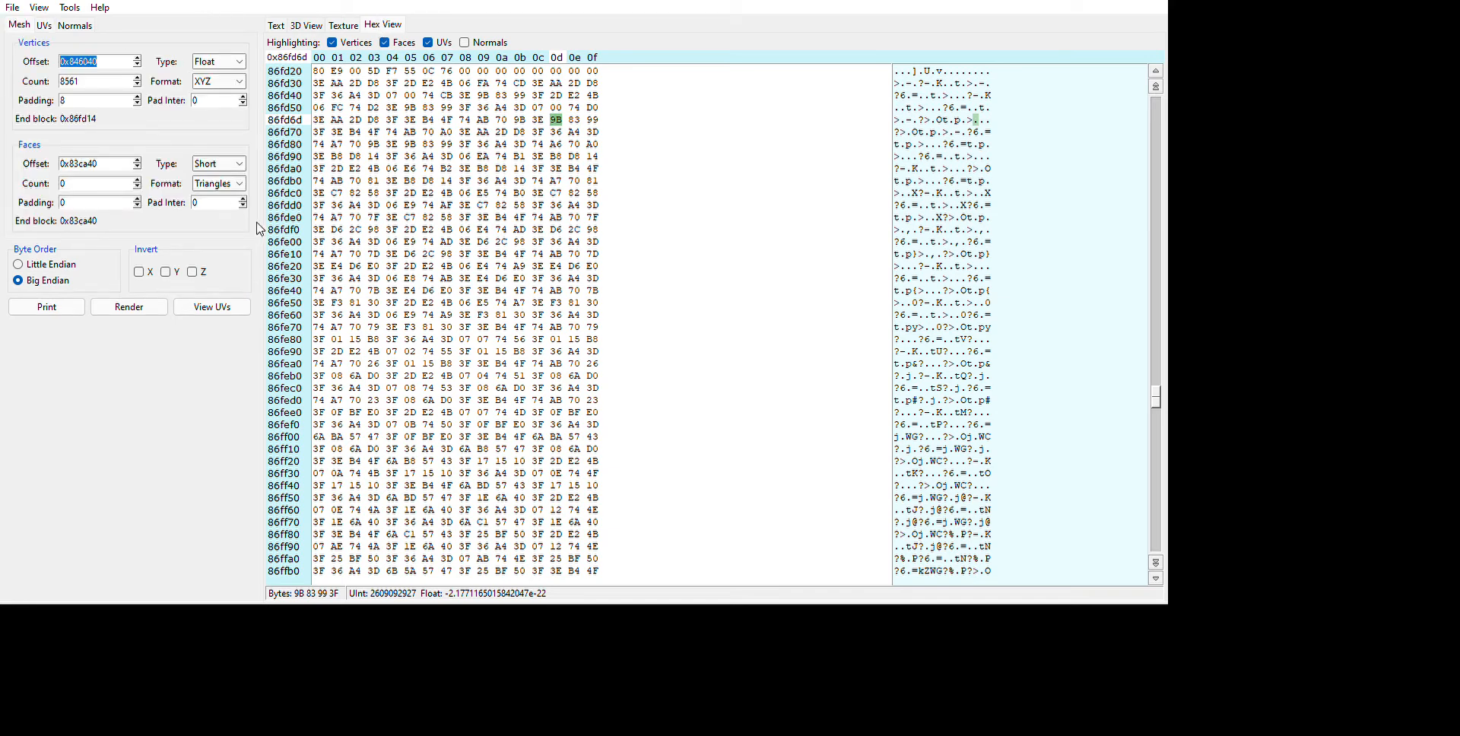
left_click(311, 24)
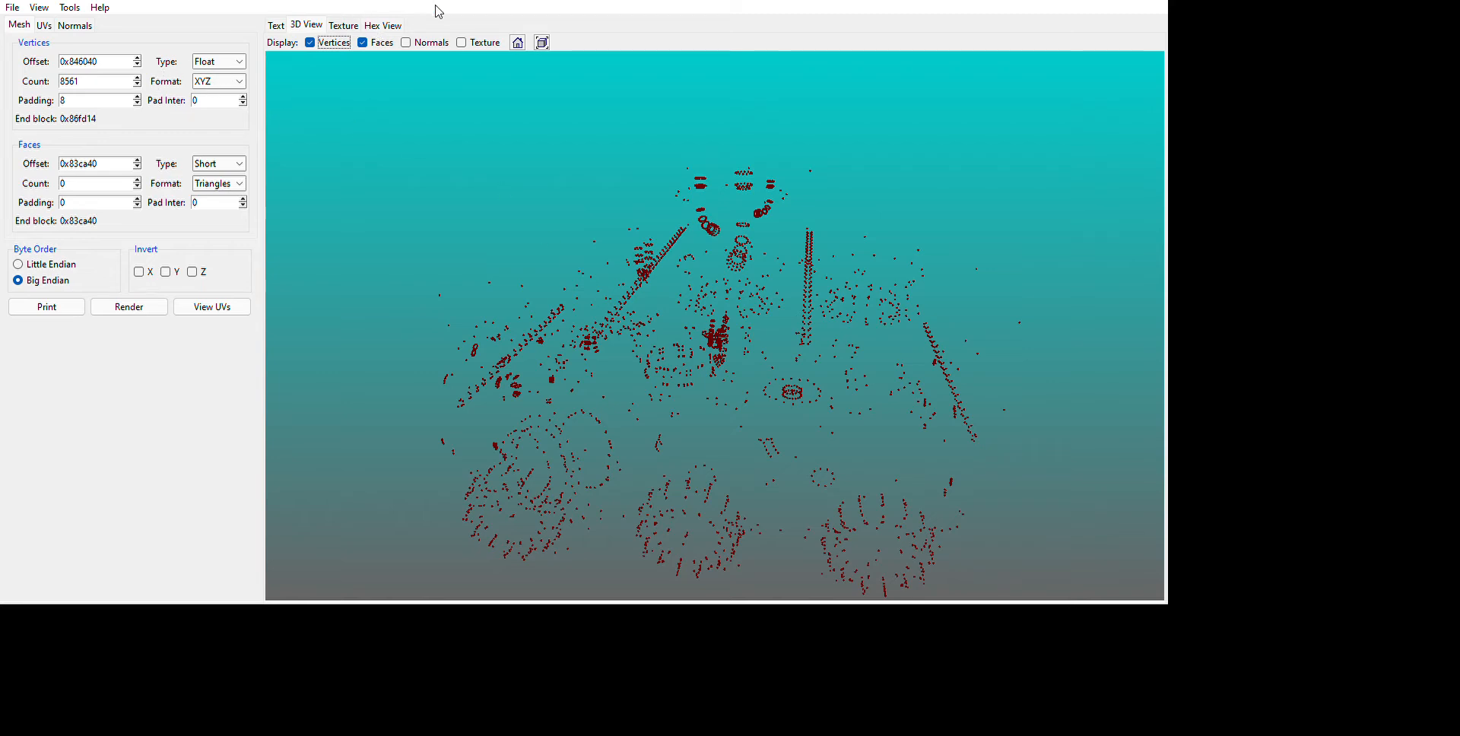
double_click(80, 83)
left_click(383, 26)
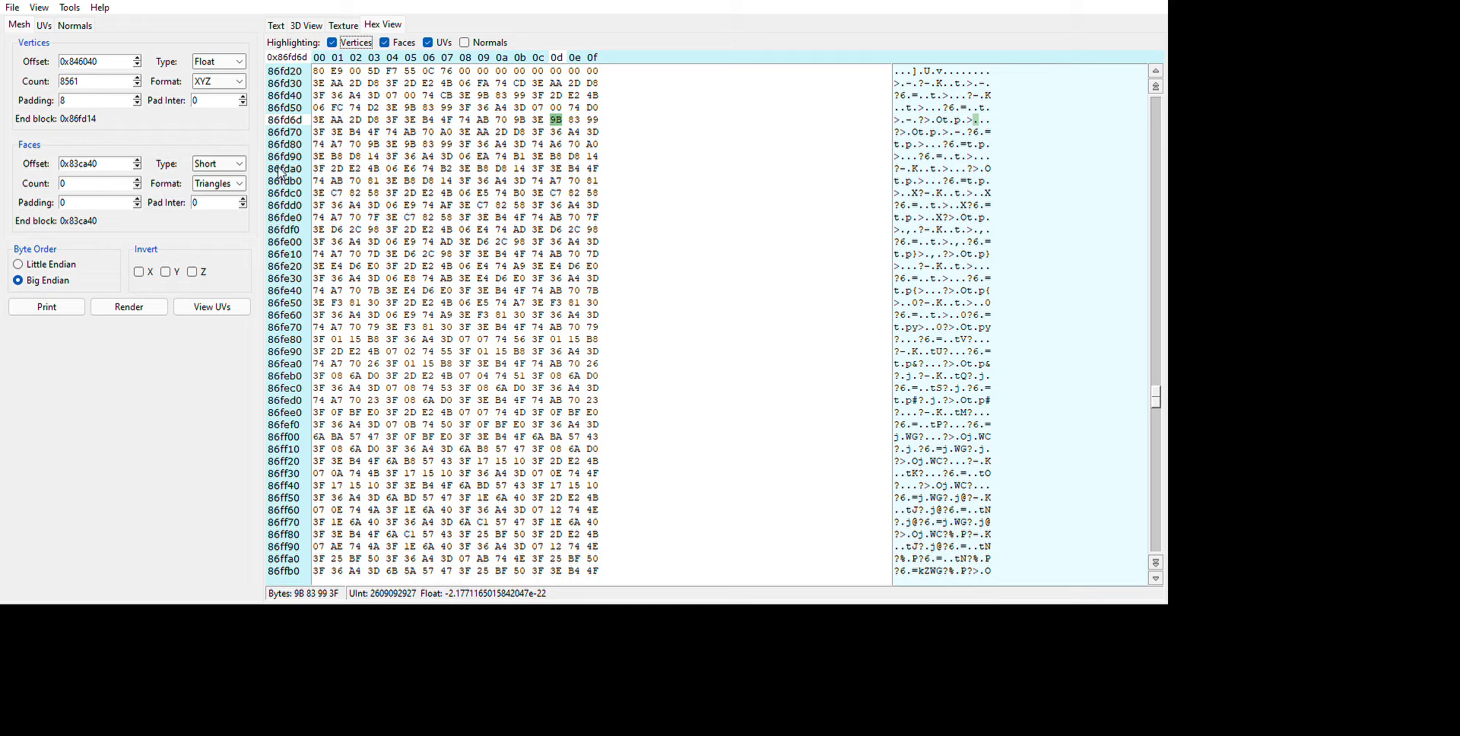
Copy the vertex count 8561 into the UV count.
double_click(70, 81)
key("ctrl+c")
left_click(46, 25)
left_click(126, 85)
left_click_drag(92, 88, 21, 89)
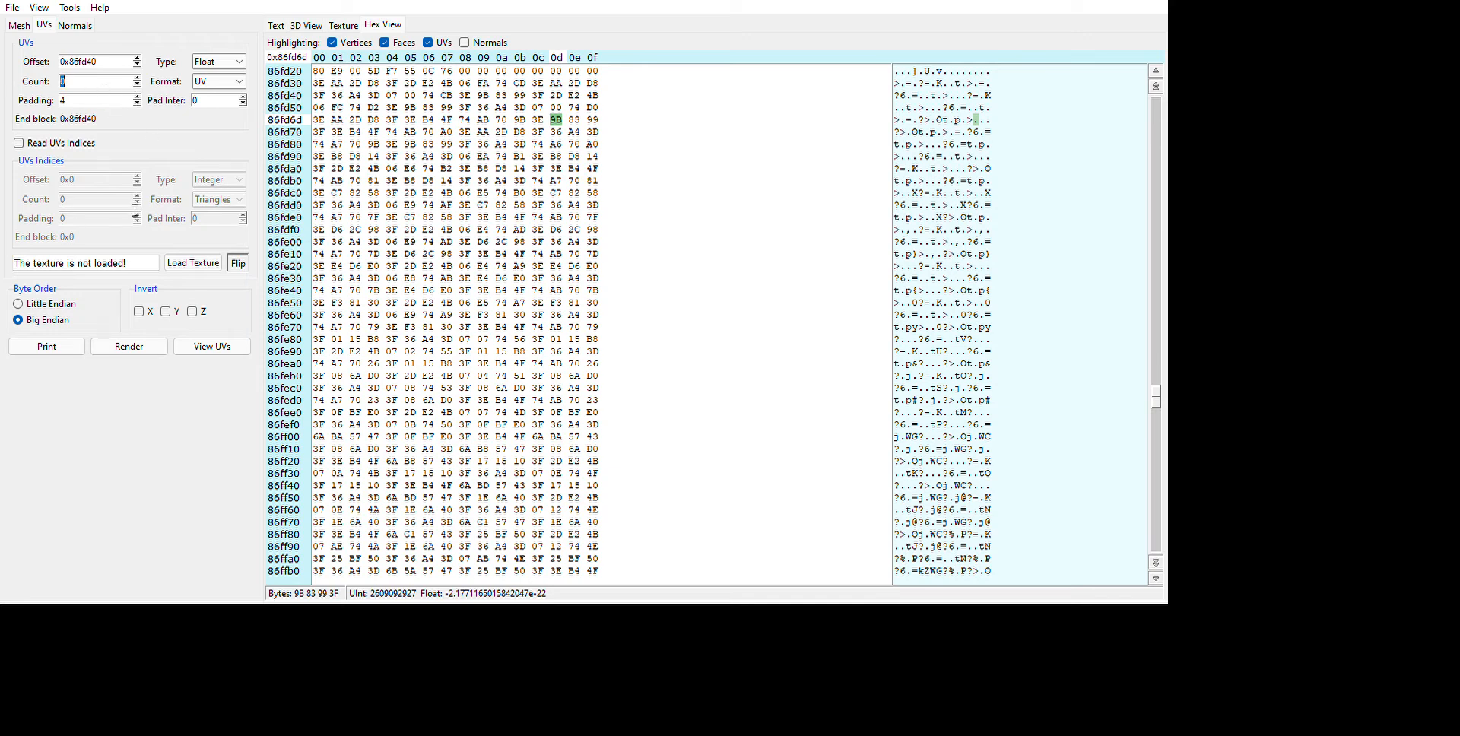
key("ctrl+v")
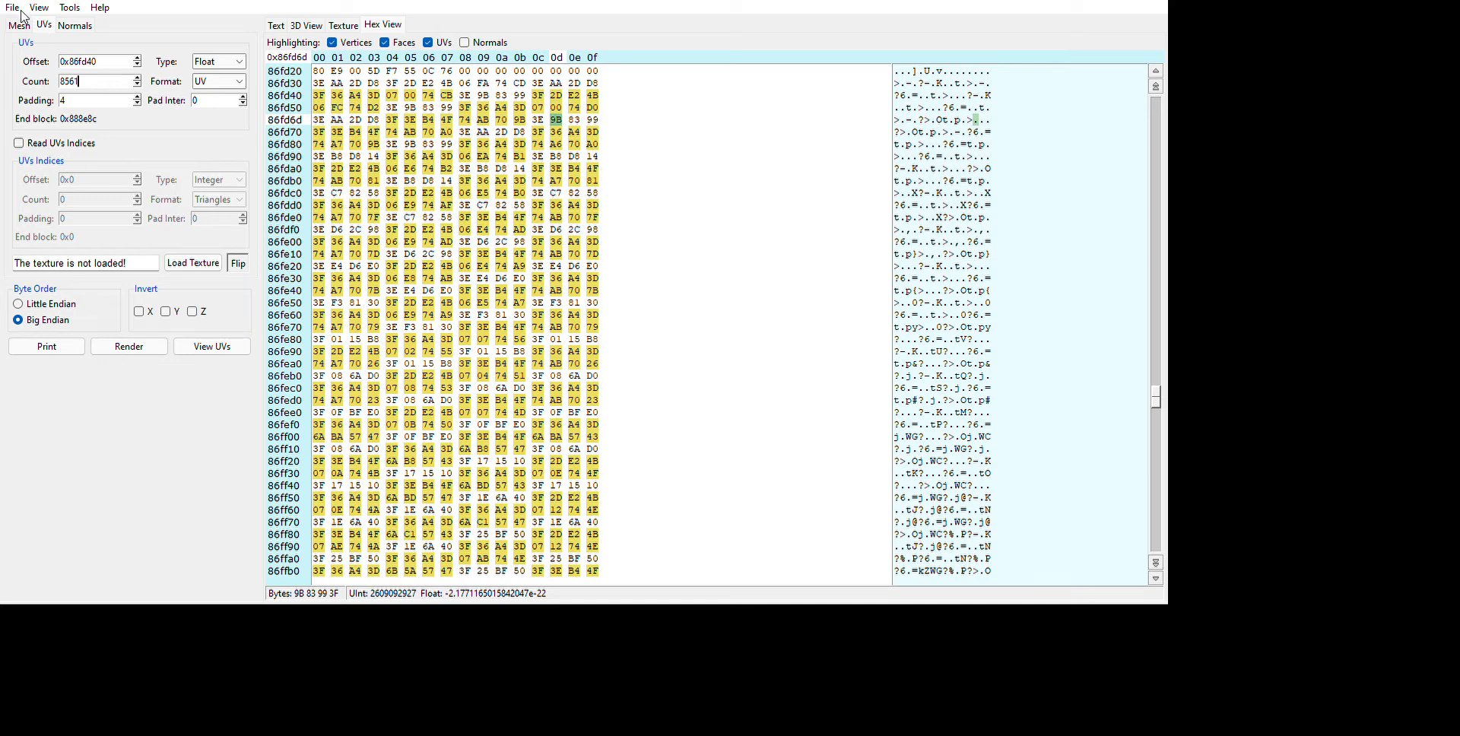
Set the face count to 4000, render the mesh and inspect the resulting faces in 3D.
left_click(19, 25)
left_click(96, 184)
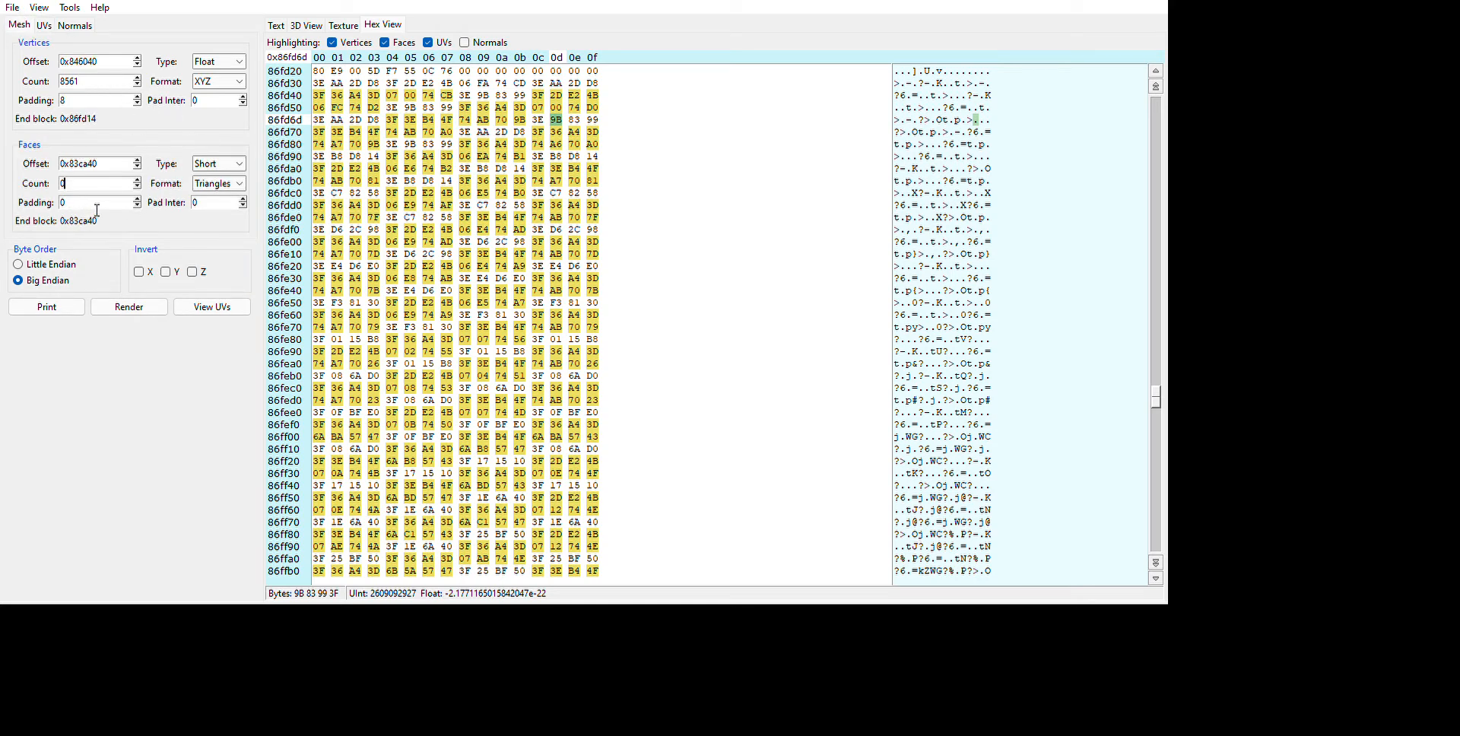
left_click(306, 25)
left_click_drag(470, 231, 495, 316)
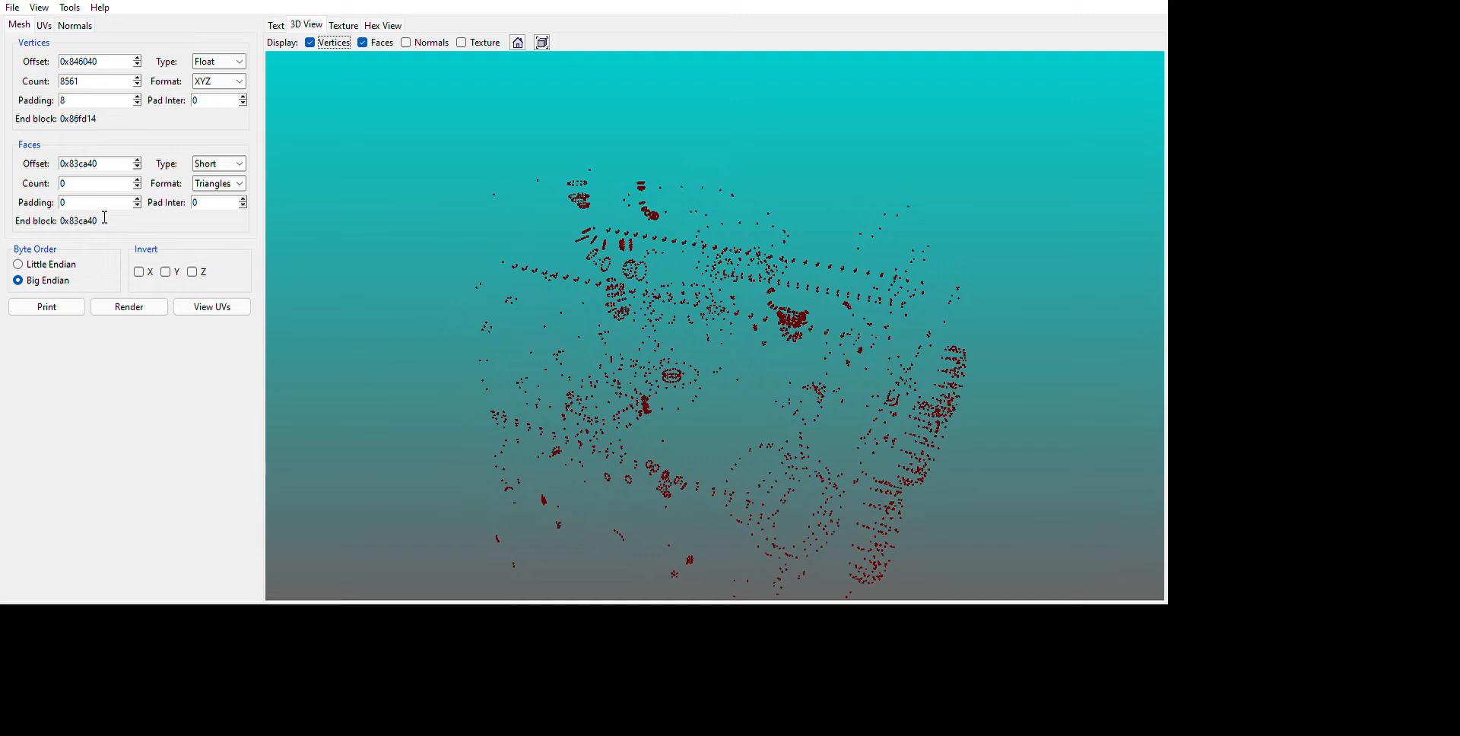
left_click_drag(91, 185, 51, 221)
type("000")
left_click(114, 306)
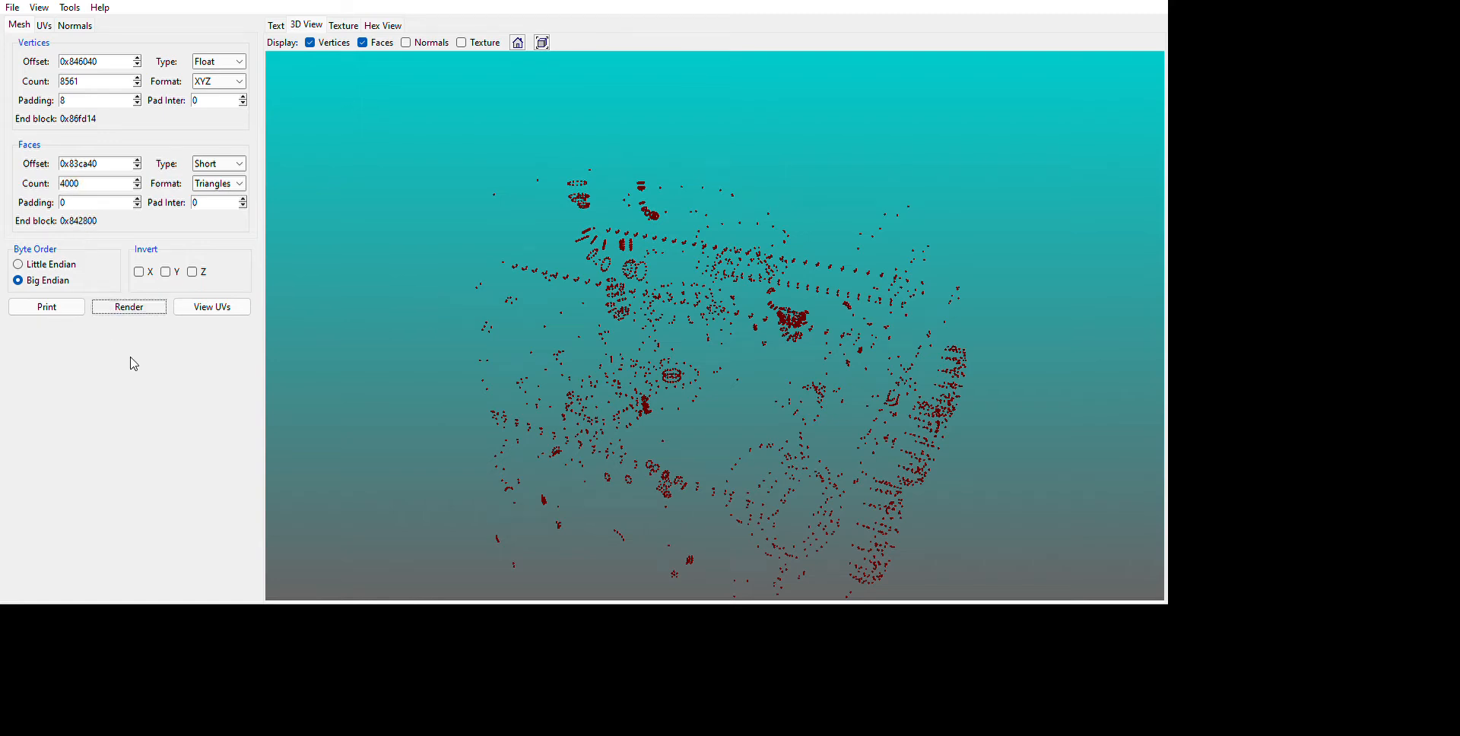
left_click_drag(354, 405, 274, 407)
left_click_drag(745, 411, 700, 400)
Try a face count of 7000 for the mesh.
left_click_drag(108, 186, 0, 123)
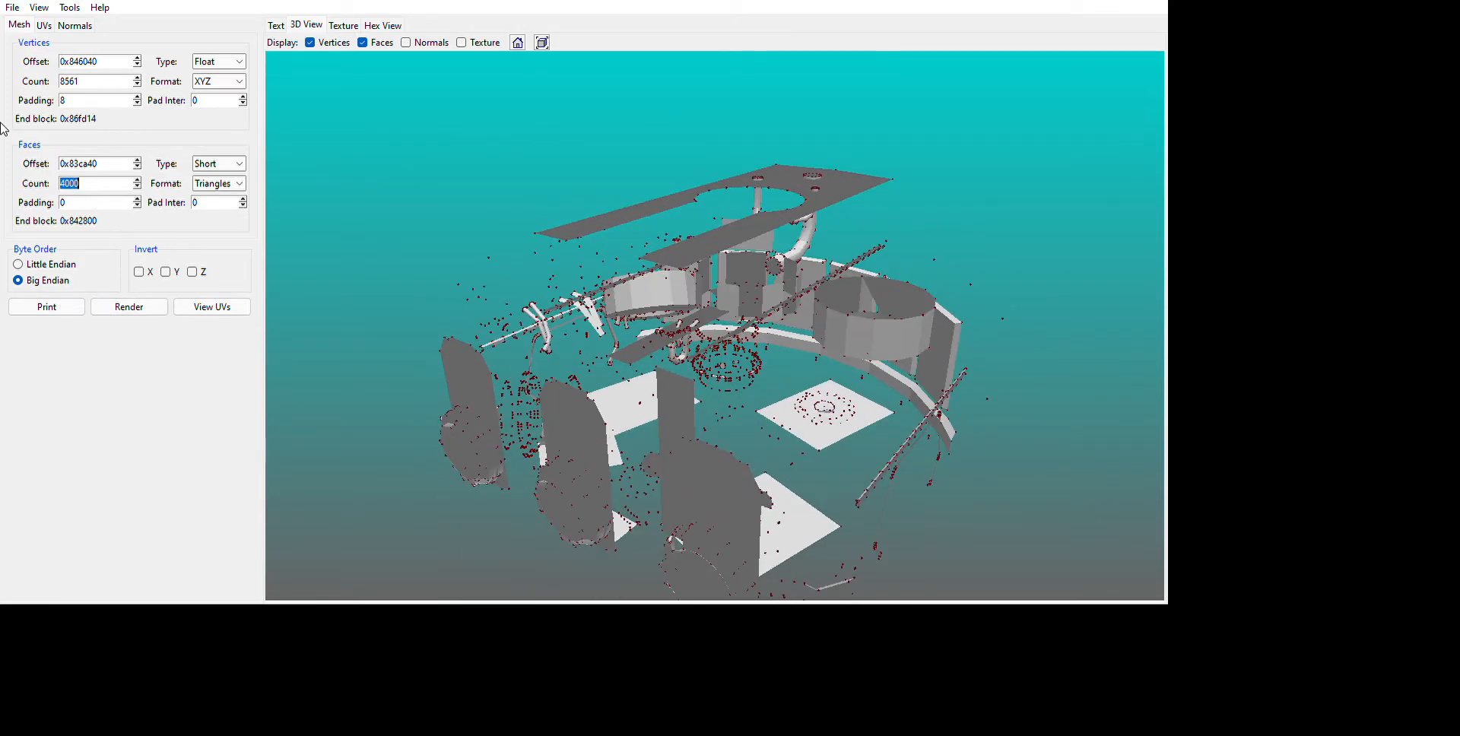
type("7000")
left_click_drag(103, 82, 72, 90)
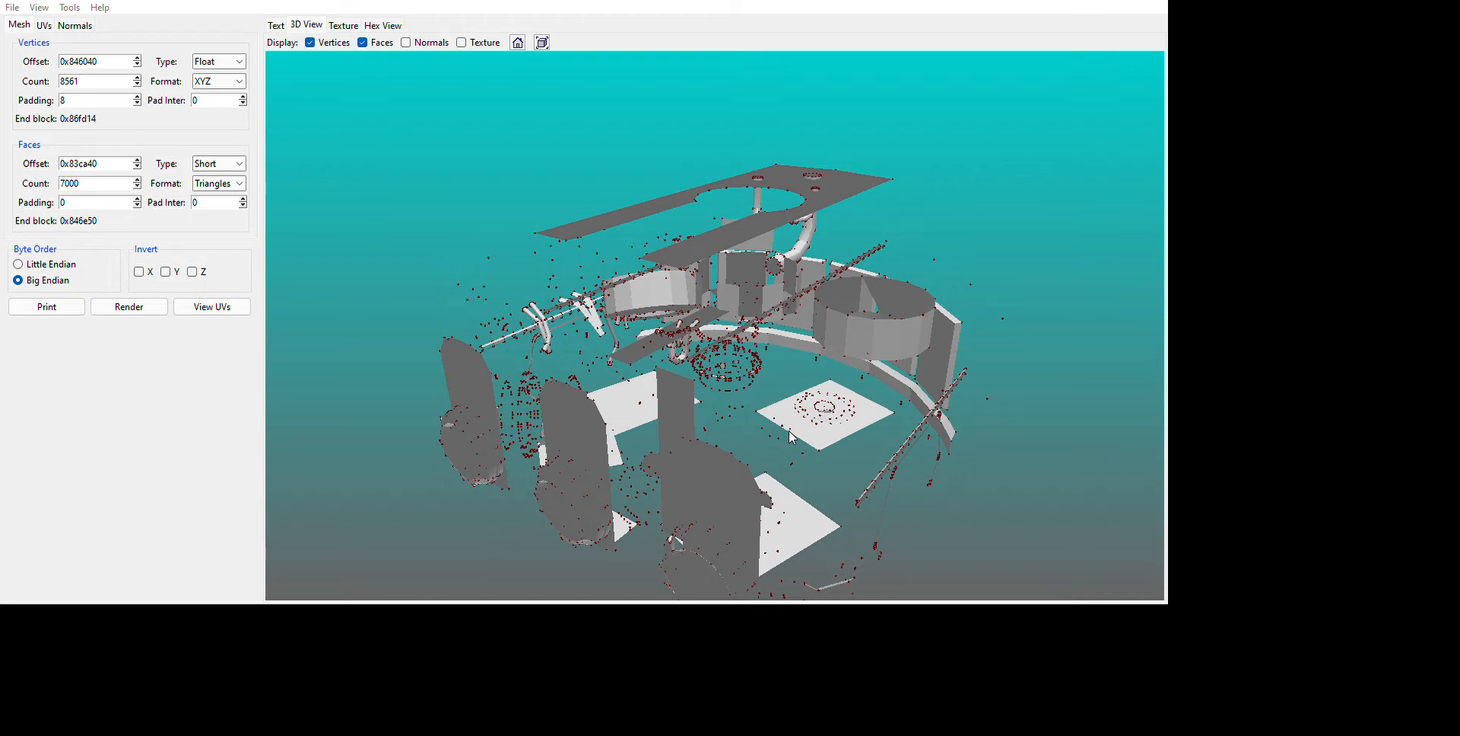
Set the face count to 6000, render the mesh and inspect its faces from several angles.
left_click_drag(93, 185, 9, 202)
type("6000")
left_click(129, 307)
left_click_drag(1127, 584, 578, 350)
left_click_drag(761, 216, 705, 216)
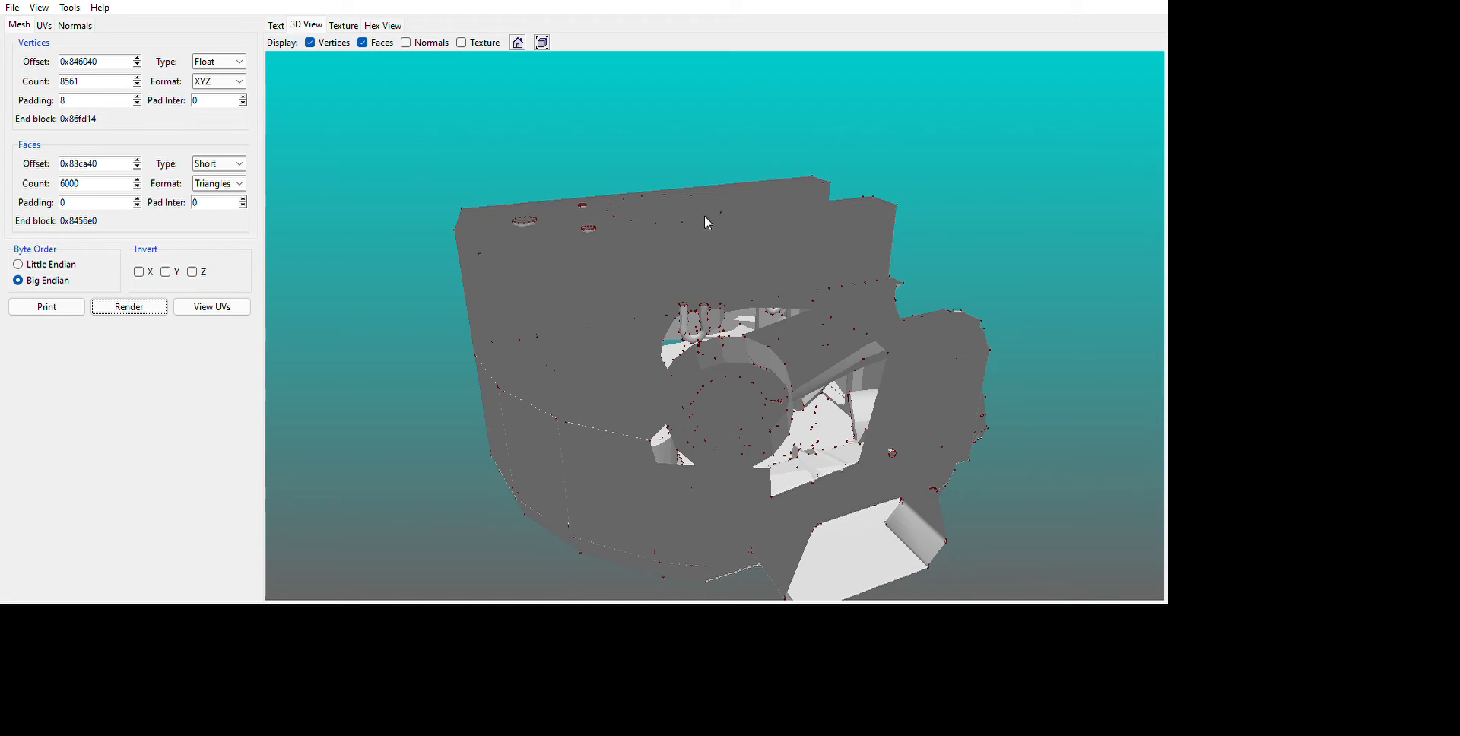
left_click_drag(903, 138, 669, 145)
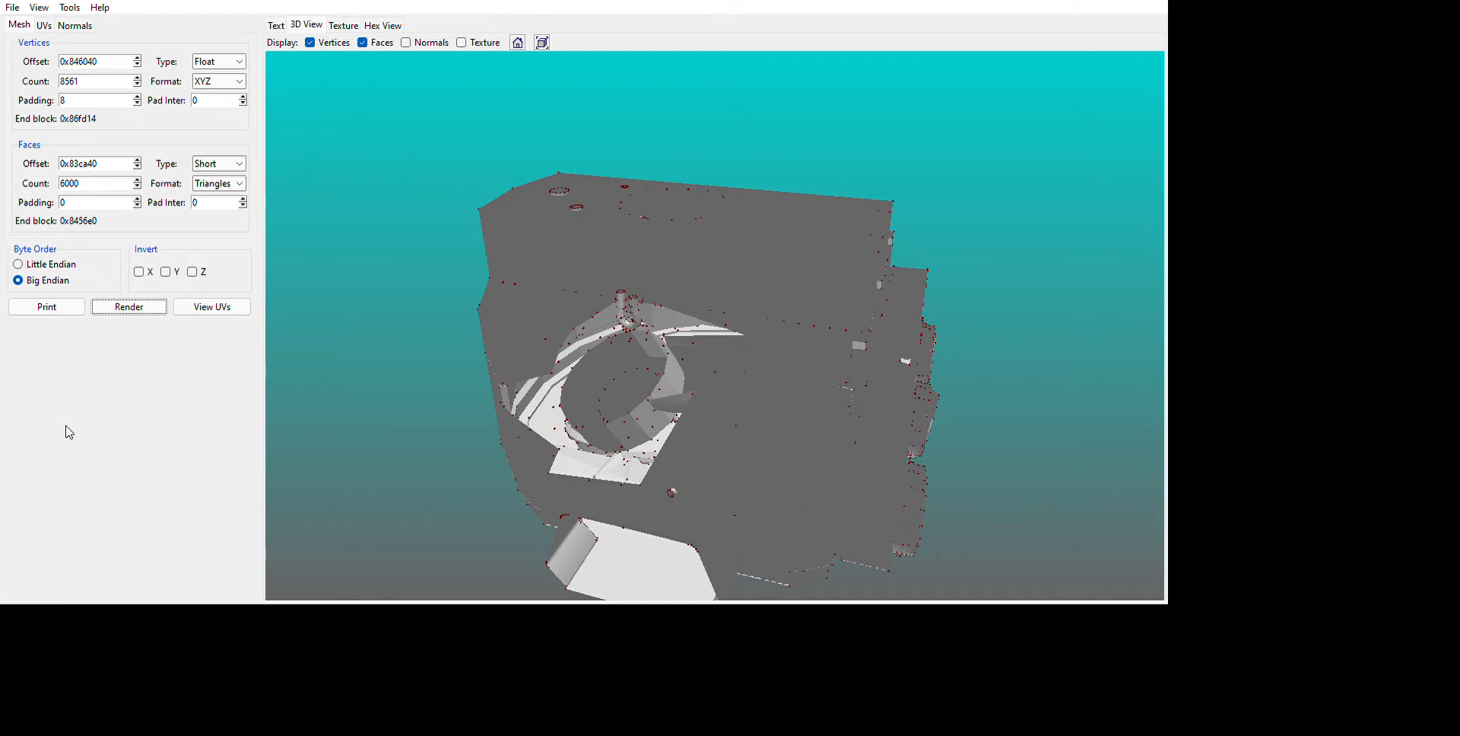
double_click(82, 184)
left_click_drag(92, 216, 129, 220)
Scan the face data in hex beyond the highlighted block to find where the face indices end.
left_click(382, 25)
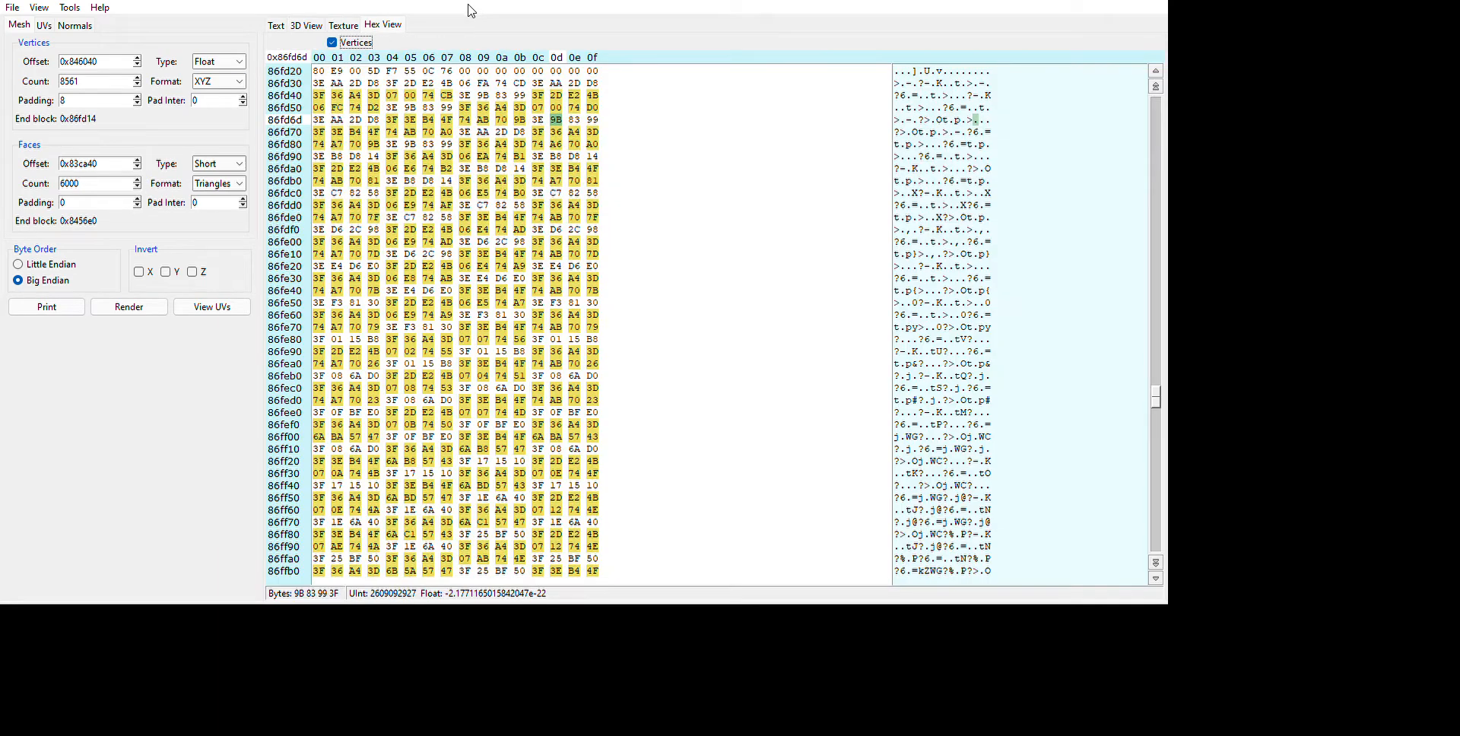
scroll(1020, 352, "up", 3)
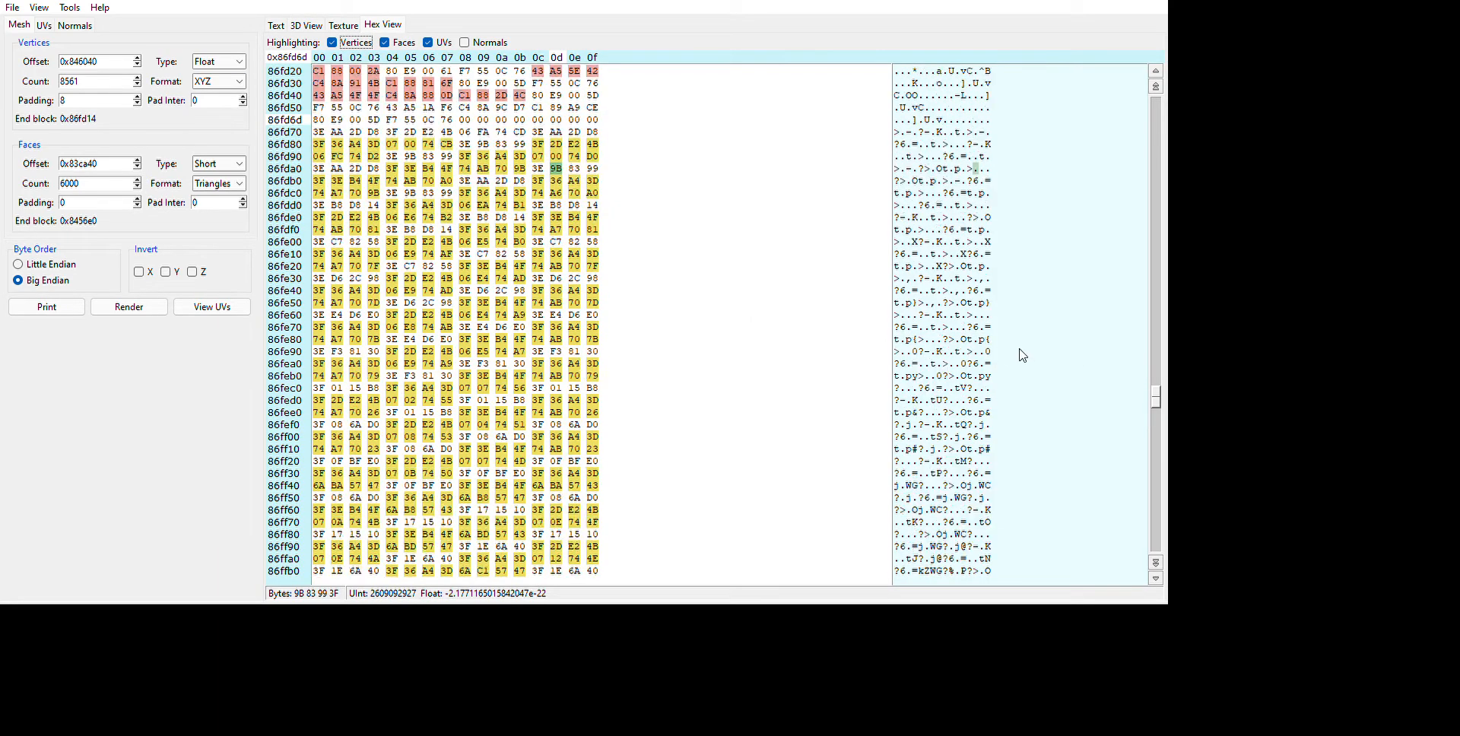
left_click_drag(1154, 388, 1155, 382)
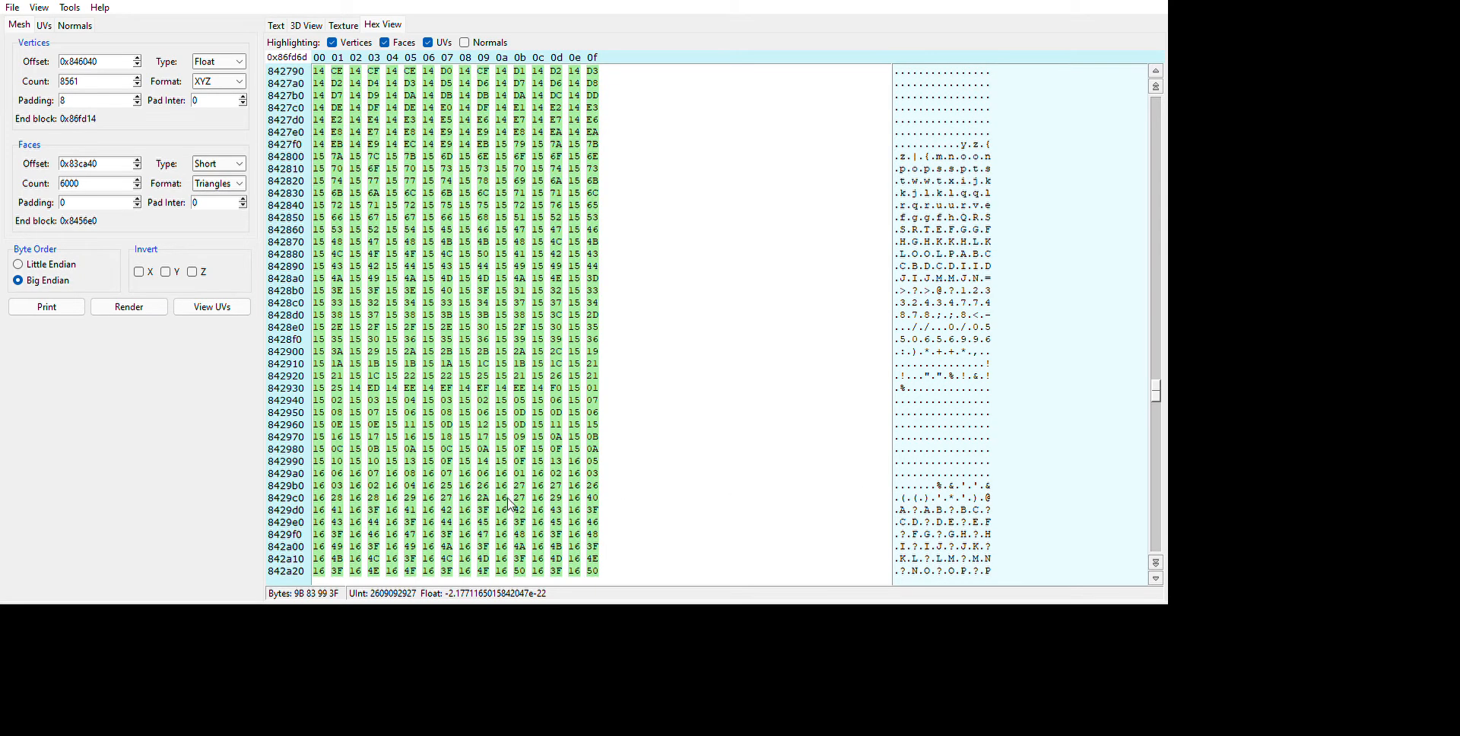
scroll(683, 452, "down", 16)
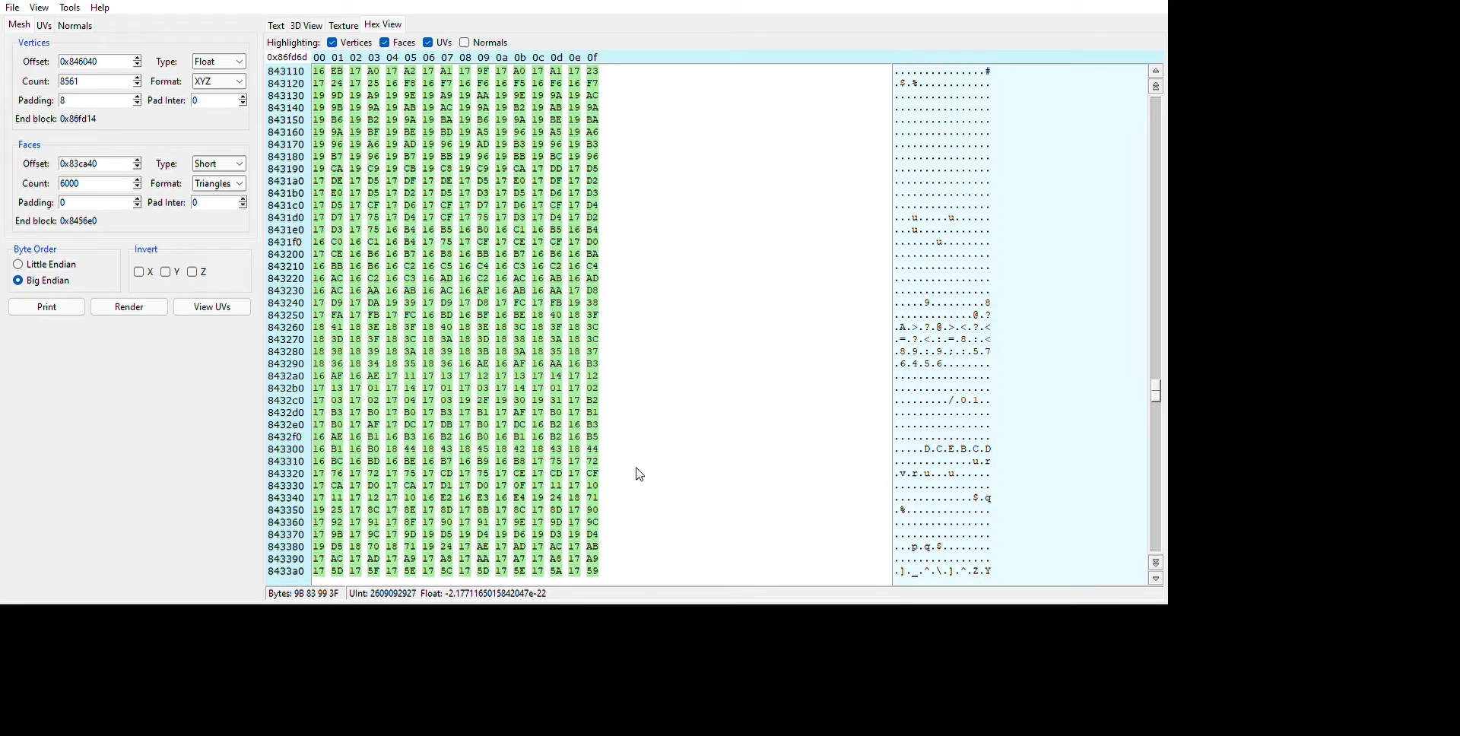
scroll(751, 481, "down", 6)
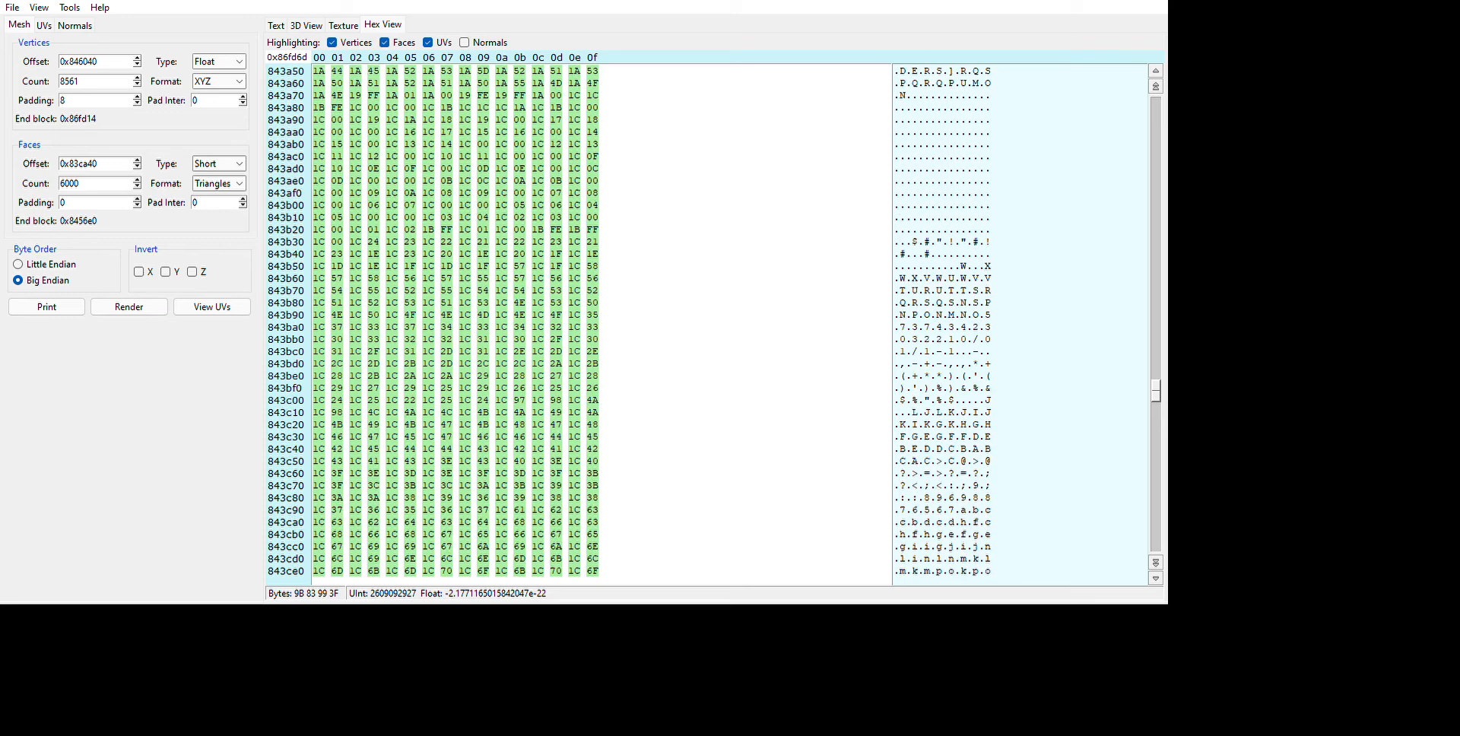
left_click(1156, 563)
left_click(1156, 563)
left_click(1157, 563)
left_click(1156, 563)
left_click(1156, 563)
left_click(1157, 563)
left_click(1156, 563)
left_click(1156, 563)
left_click(1156, 563)
left_click(1157, 563)
left_click(1156, 563)
left_click(1156, 563)
left_click(1156, 563)
scroll(896, 347, "up", 6)
scroll(763, 395, "up", 2)
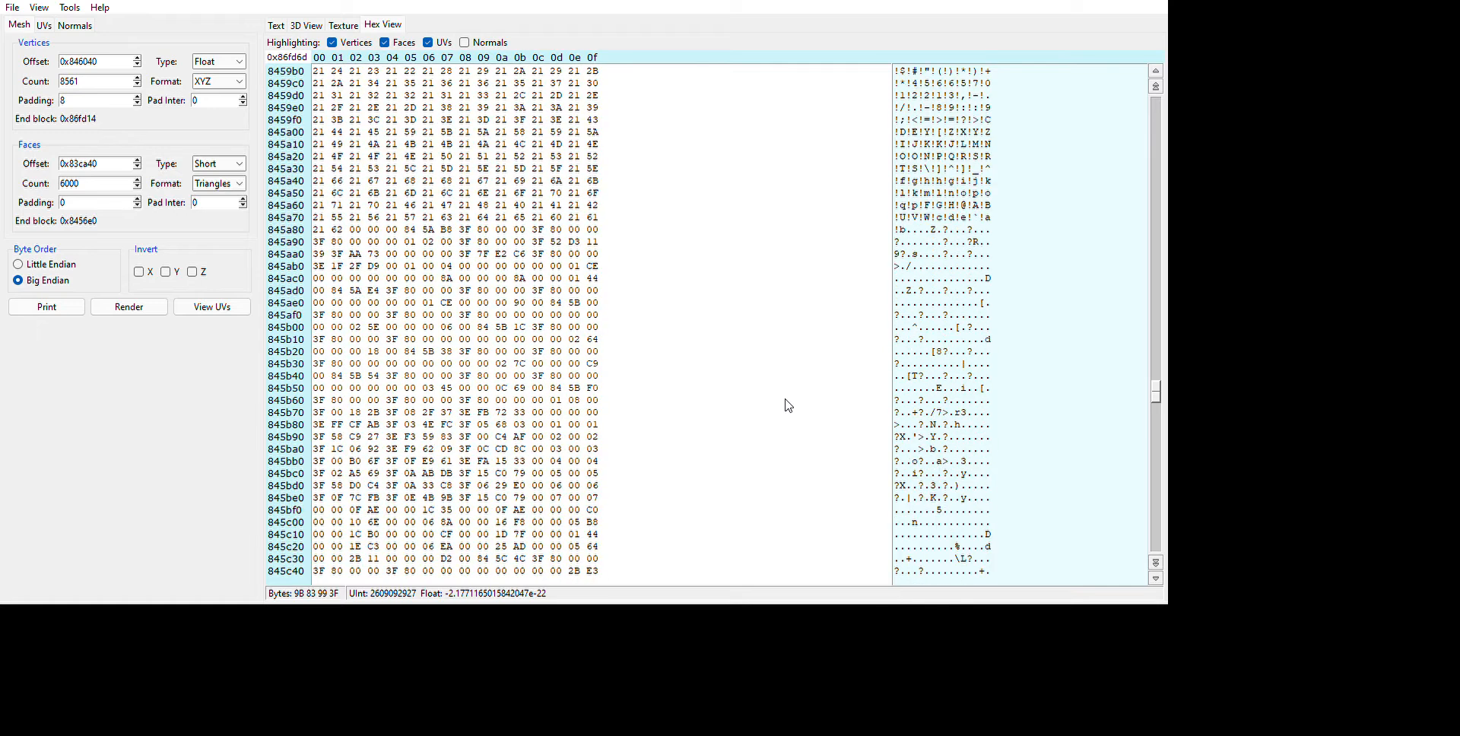
scroll(905, 244, "up", 2)
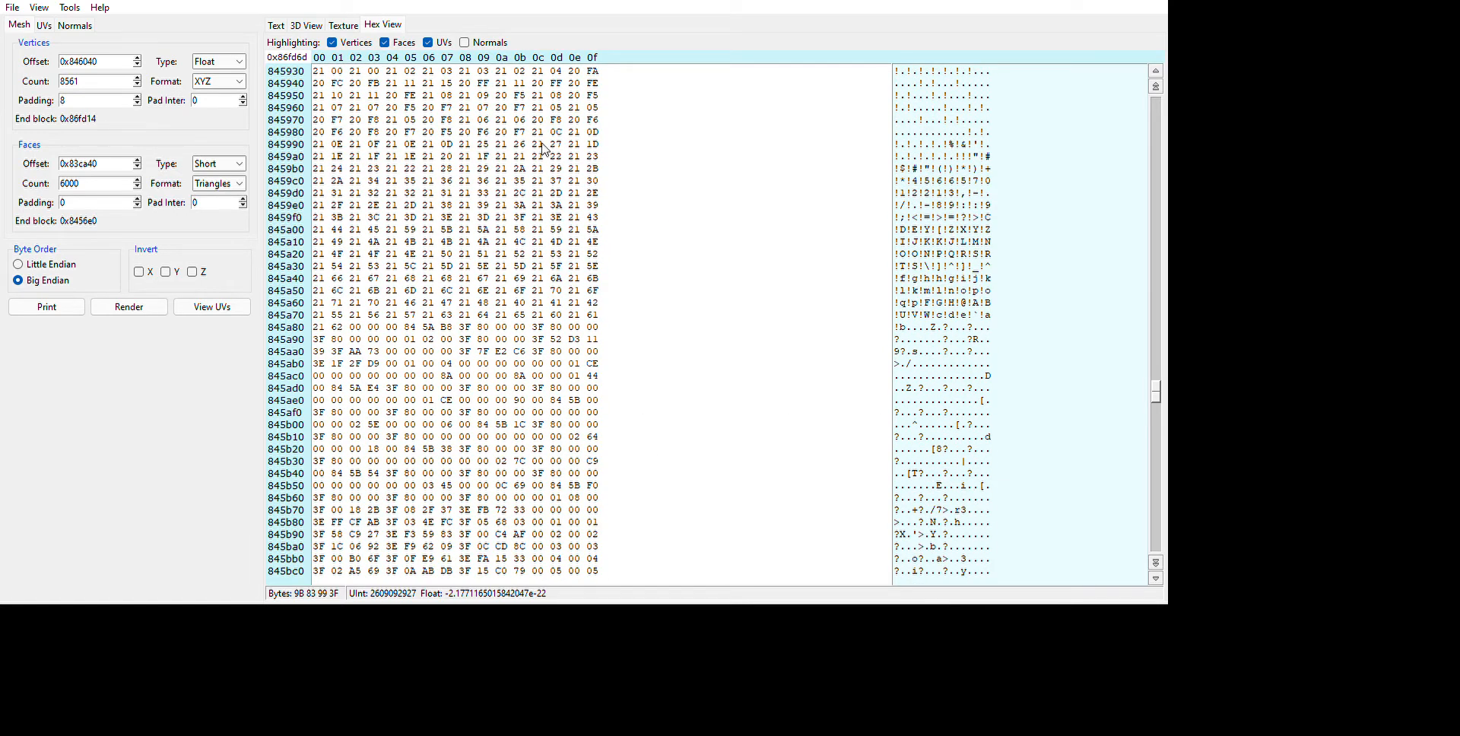
Examine the hex data from 0x845a00 to the vertex block start at 0x846040.
left_click_drag(106, 215, 41, 217)
left_click(1048, 265)
left_click_drag(908, 169, 955, 254)
scroll(1100, 297, "down", 5)
scroll(825, 297, "down", 17)
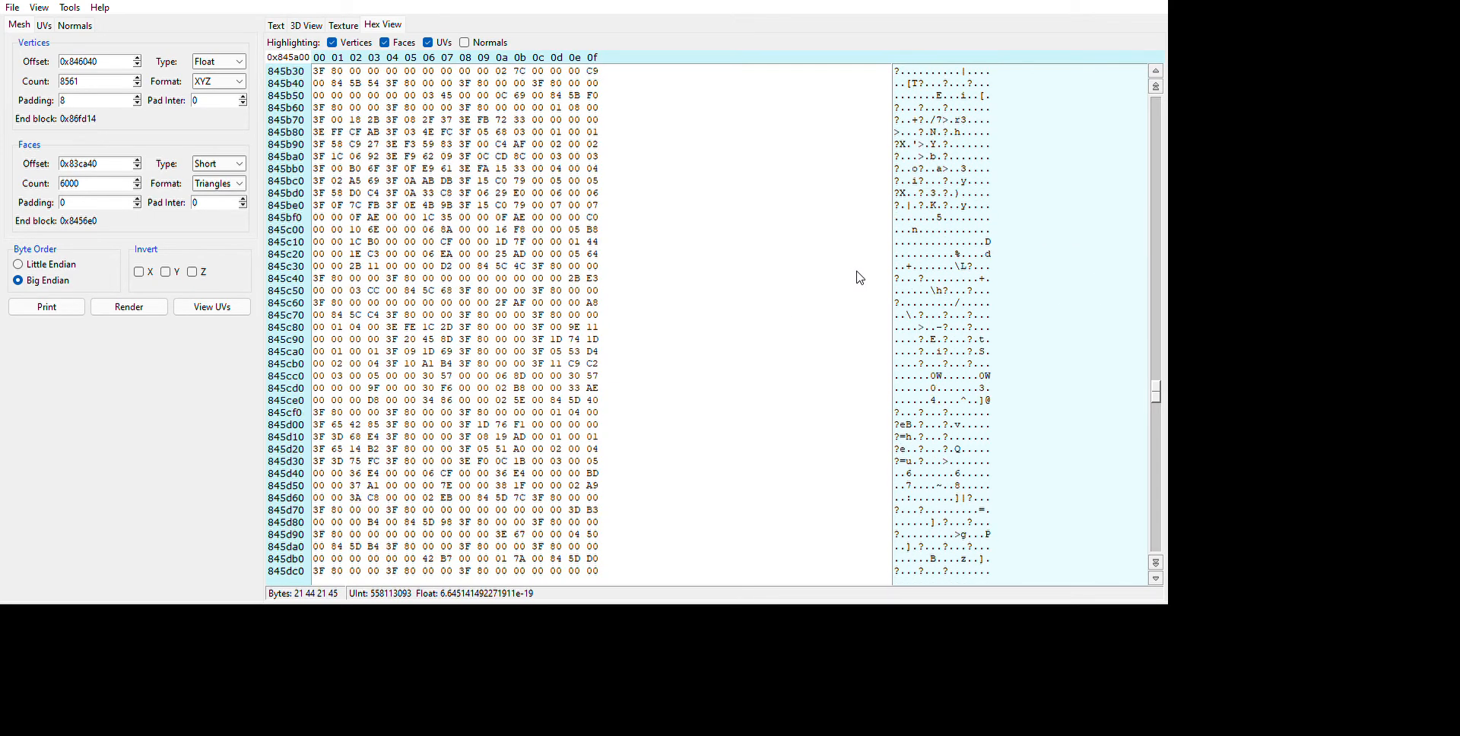
scroll(865, 262, "up", 6)
scroll(867, 254, "down", 6)
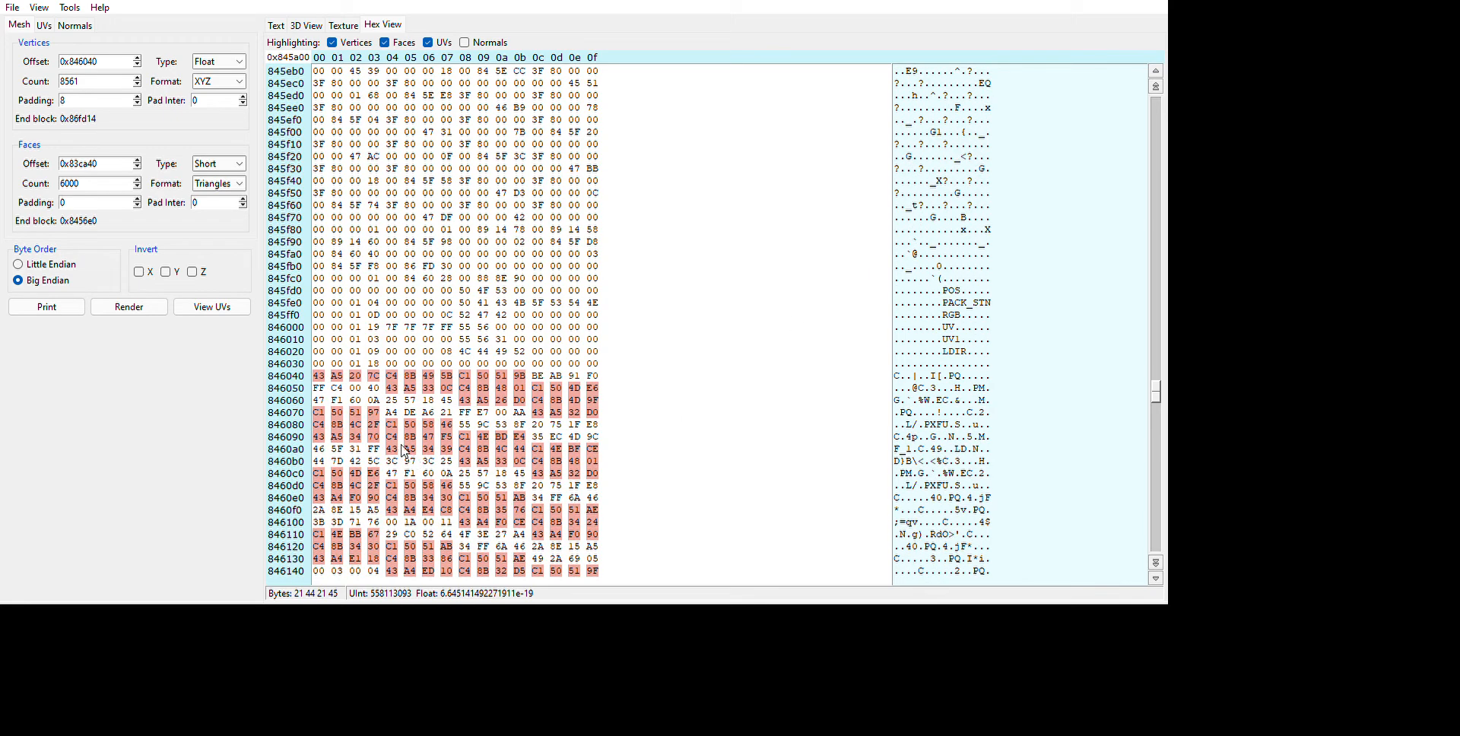
scroll(854, 456, "up", 12)
scroll(928, 459, "up", 11)
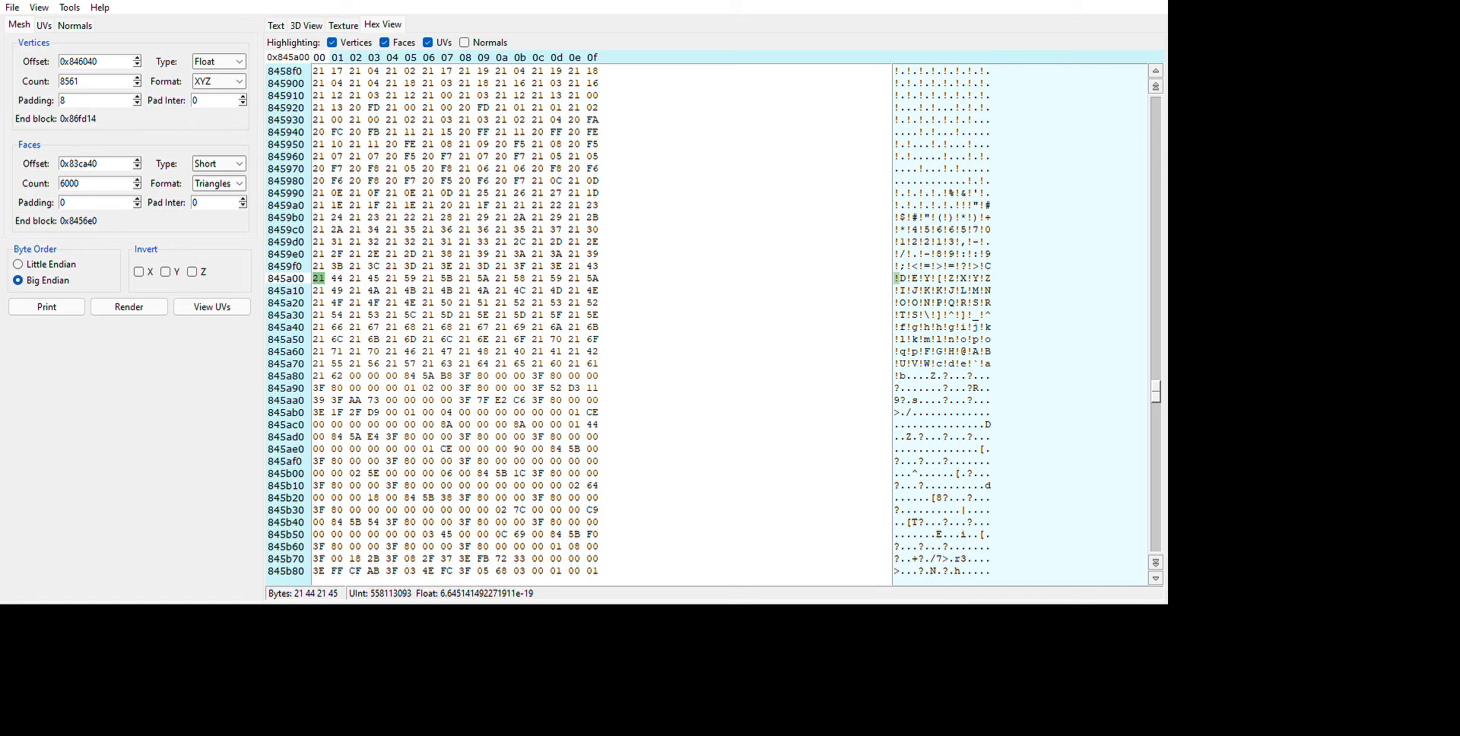
Compare the text pattern of the bytes after 0x845a80 with the face index rows before them.
left_click_drag(925, 412, 972, 522)
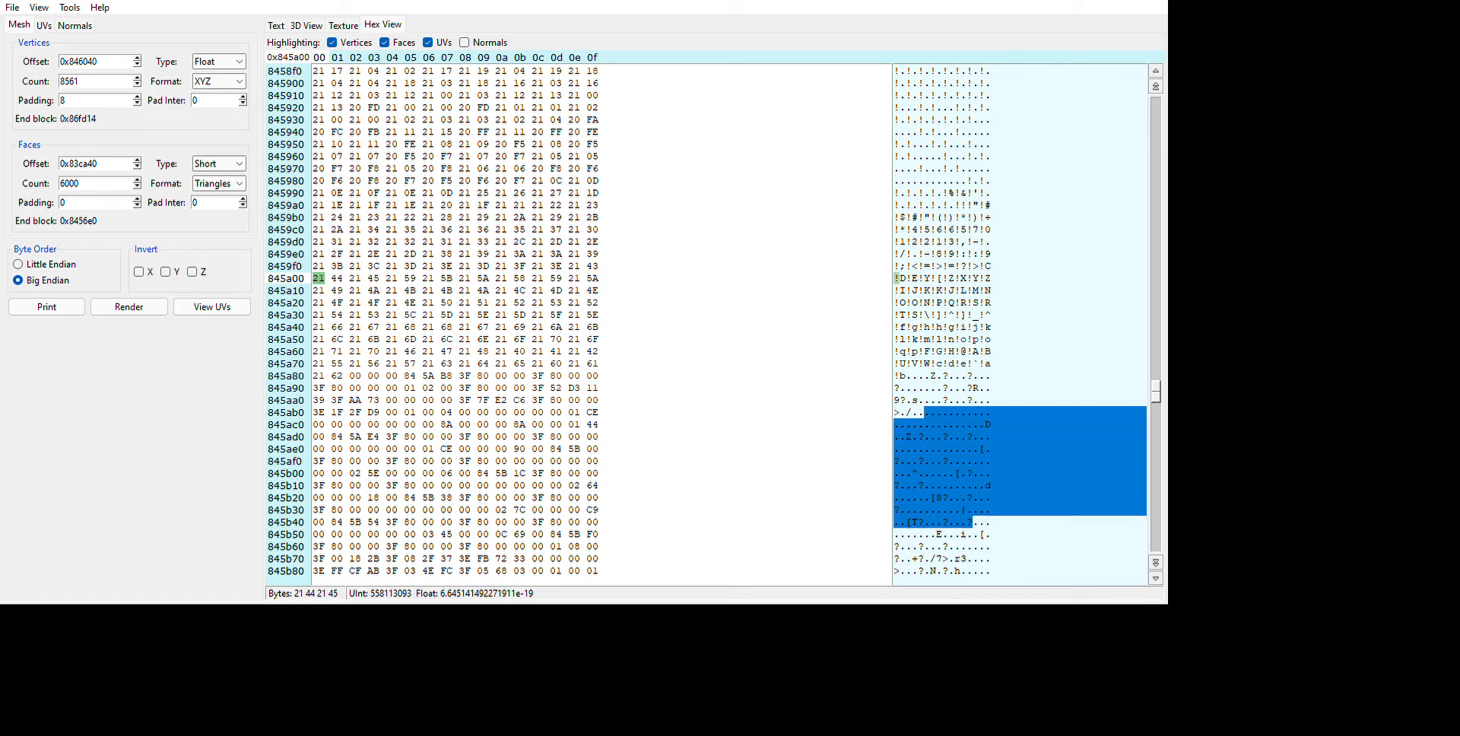
scroll(465, 436, "down", 3)
left_click_drag(894, 291, 959, 486)
scroll(1077, 428, "up", 1)
left_click_drag(913, 339, 960, 535)
scroll(647, 318, "down", 5)
scroll(651, 323, "down", 13)
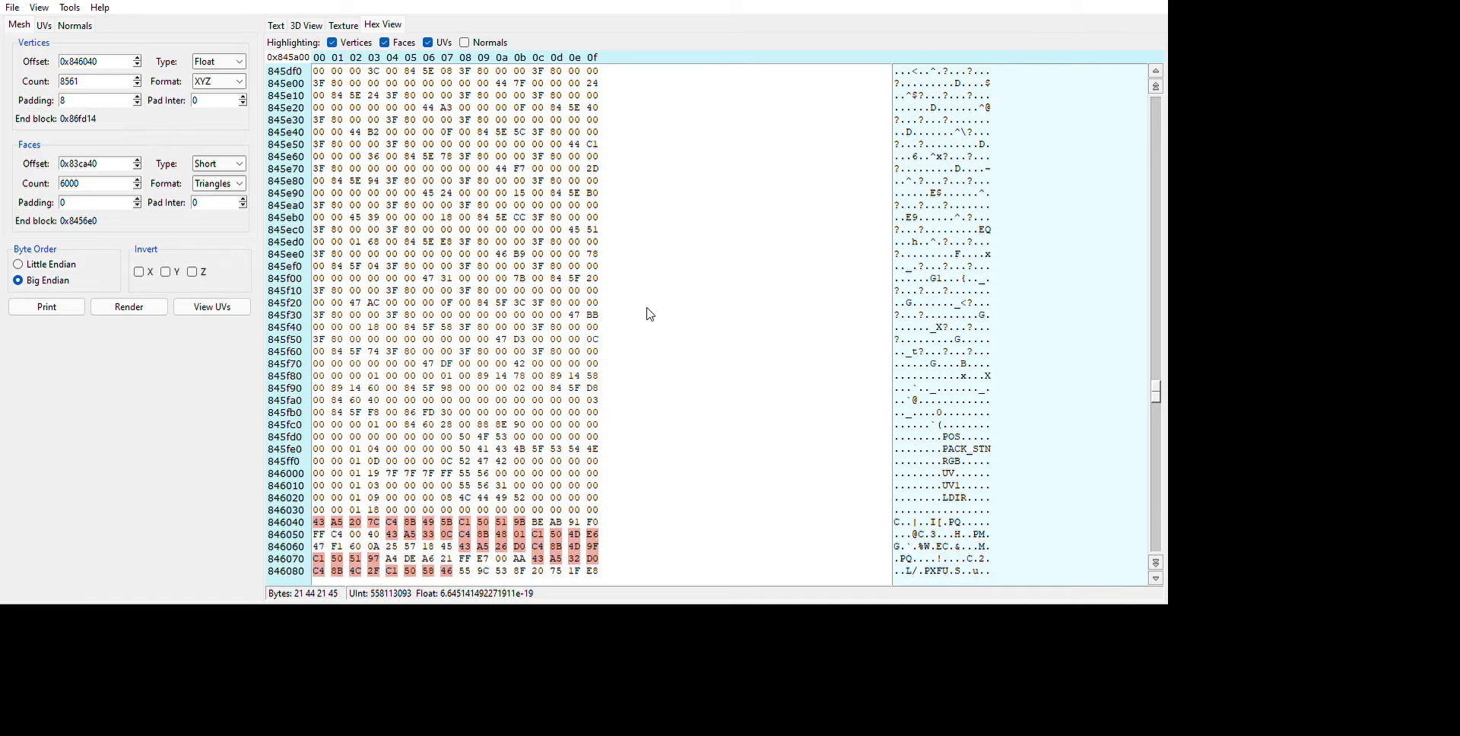
Go back to the last rows of face indices and highlight their text from 0x845a10 to 0x845a70.
scroll(580, 315, "up", 10)
scroll(581, 314, "up", 12)
scroll(636, 333, "down", 3)
left_click_drag(905, 242, 962, 314)
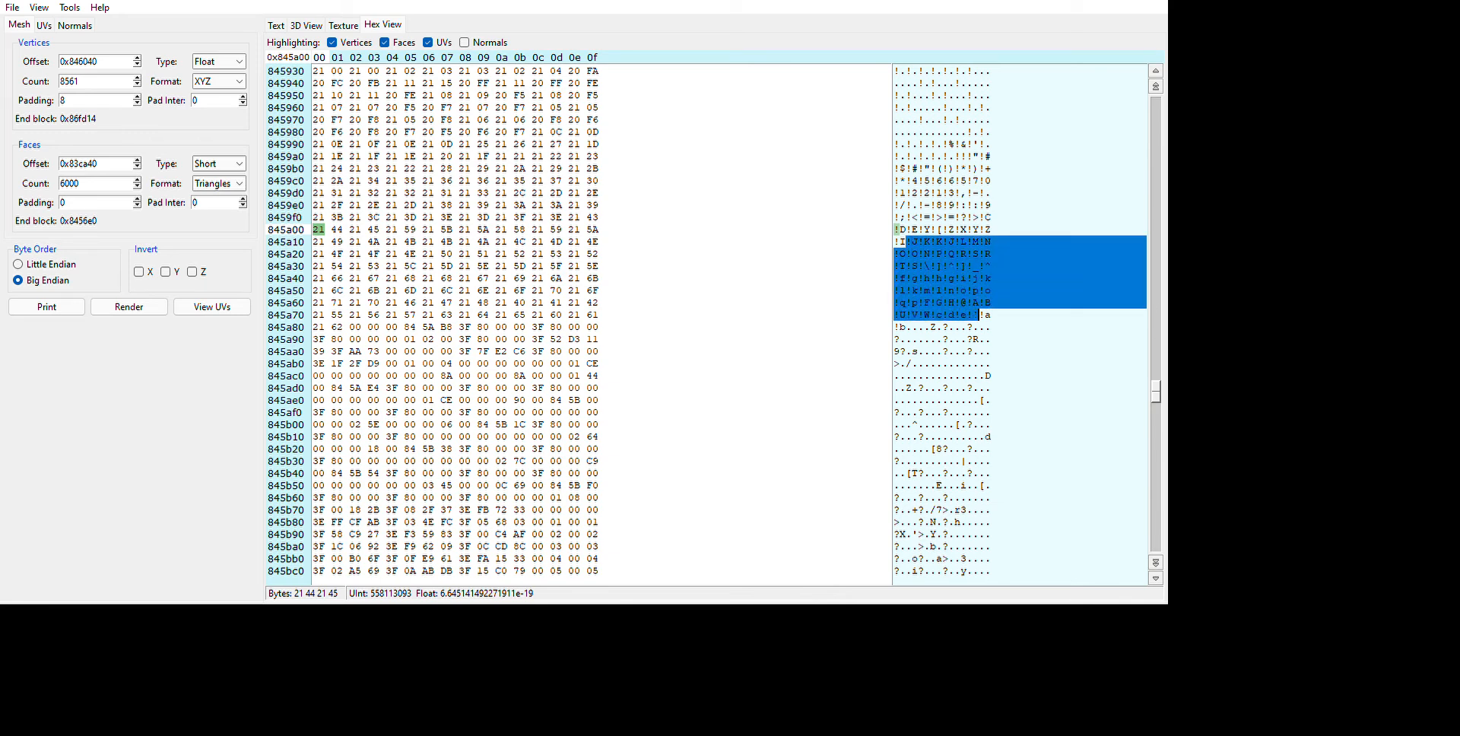
left_click(991, 314)
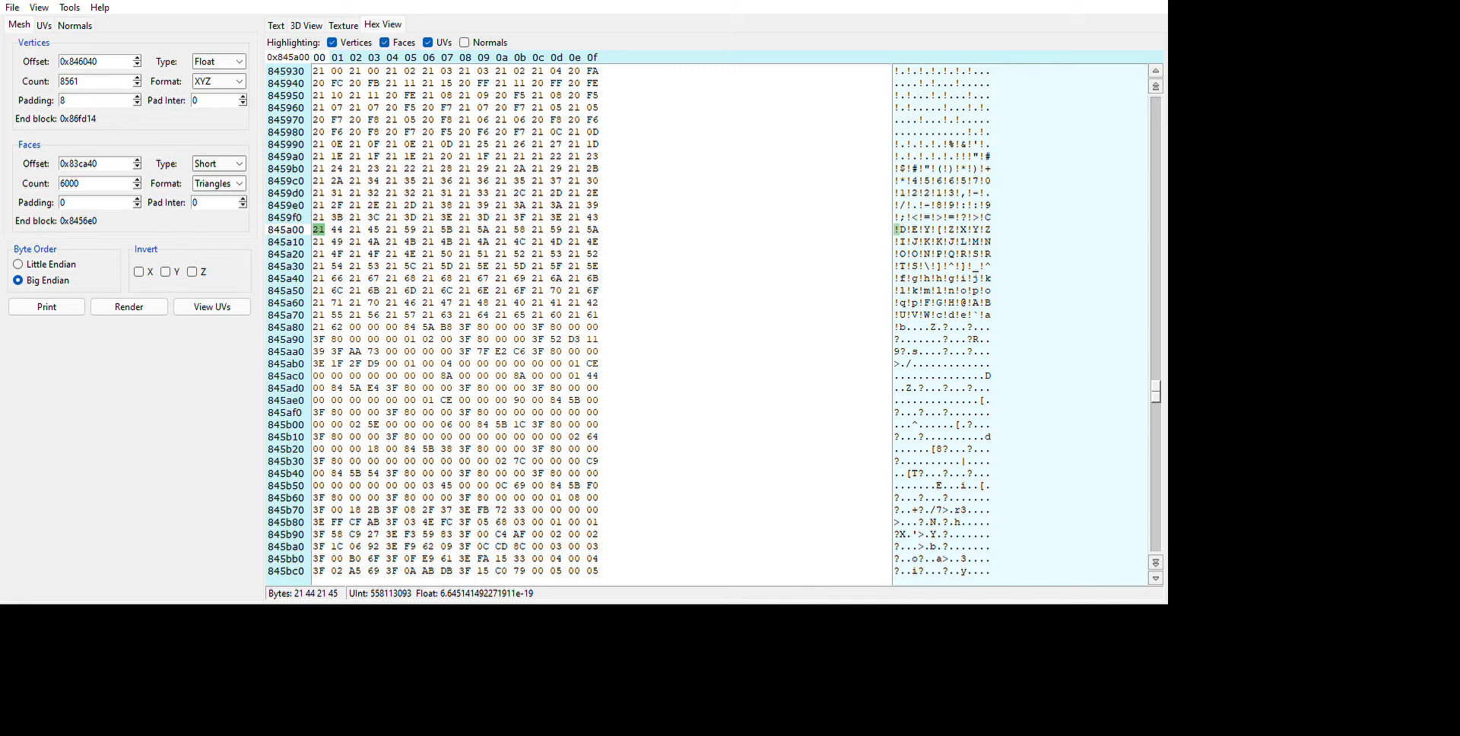
Mark the last face index byte at 0x845a81 and check the values that follow it.
left_click_drag(1140, 402, 1138, 401)
left_click(413, 350)
left_click_drag(400, 393, 402, 419)
left_click(435, 391)
left_click(425, 392)
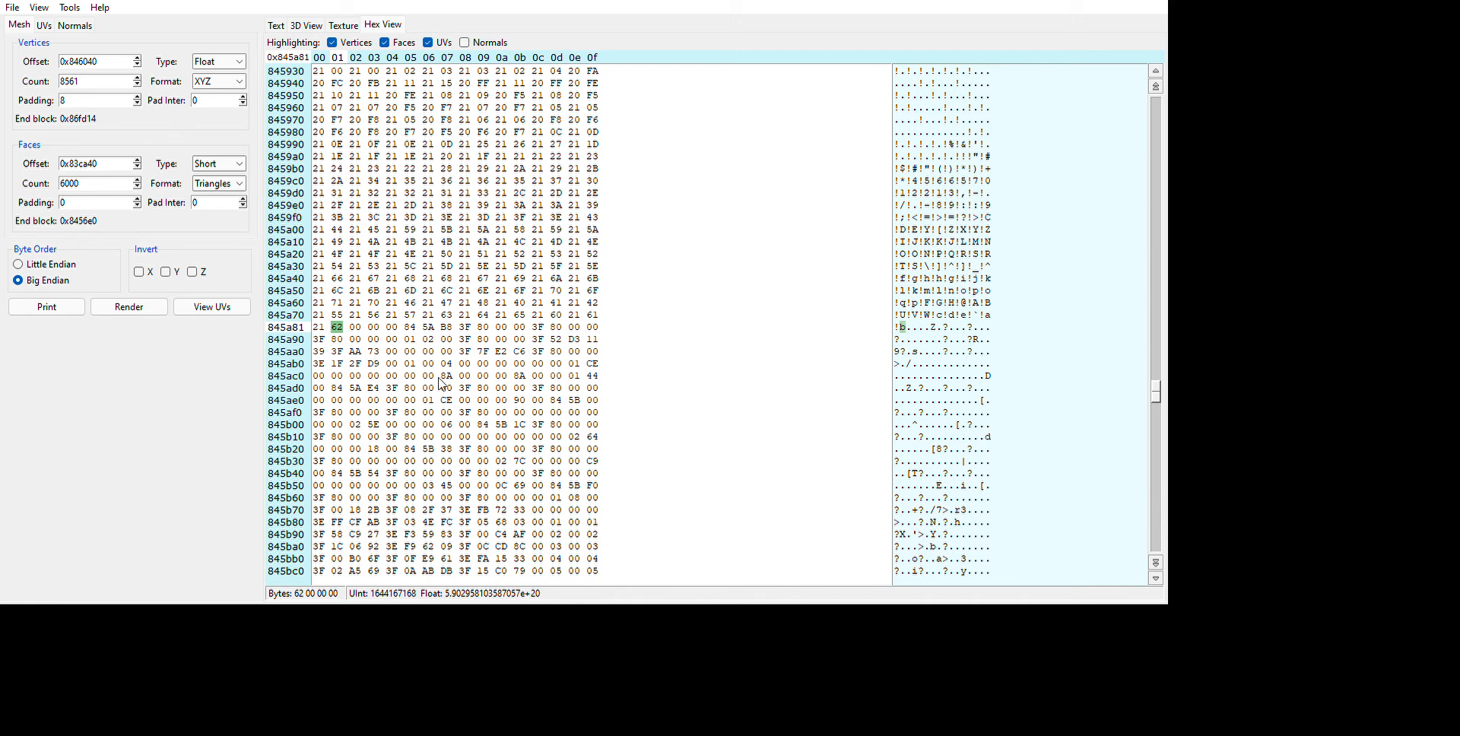
left_click_drag(437, 391, 590, 352)
left_click(425, 387)
Look at the rendered mesh in the 3D view, and return to the hex data.
left_click(381, 14)
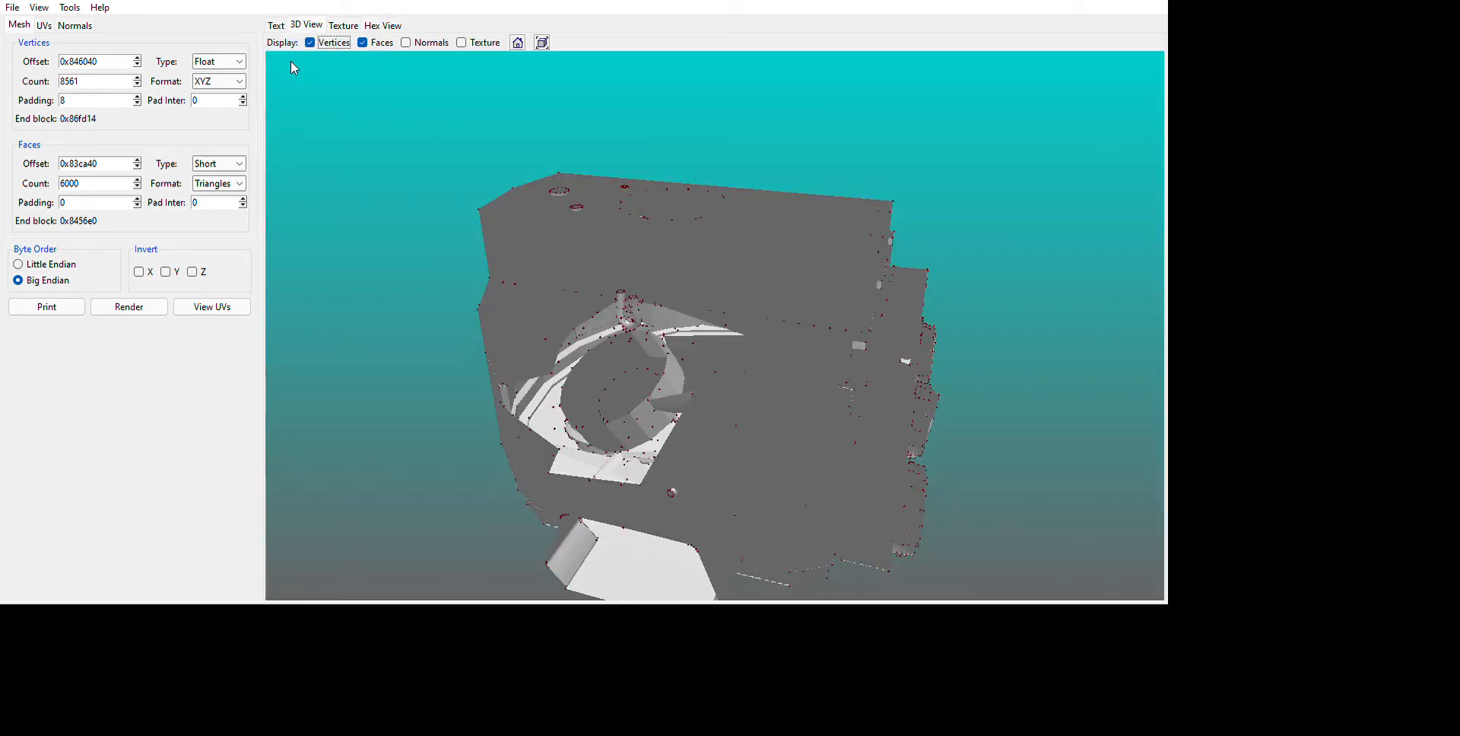
key("ctrl+Tab")
key("ctrl+Tab")
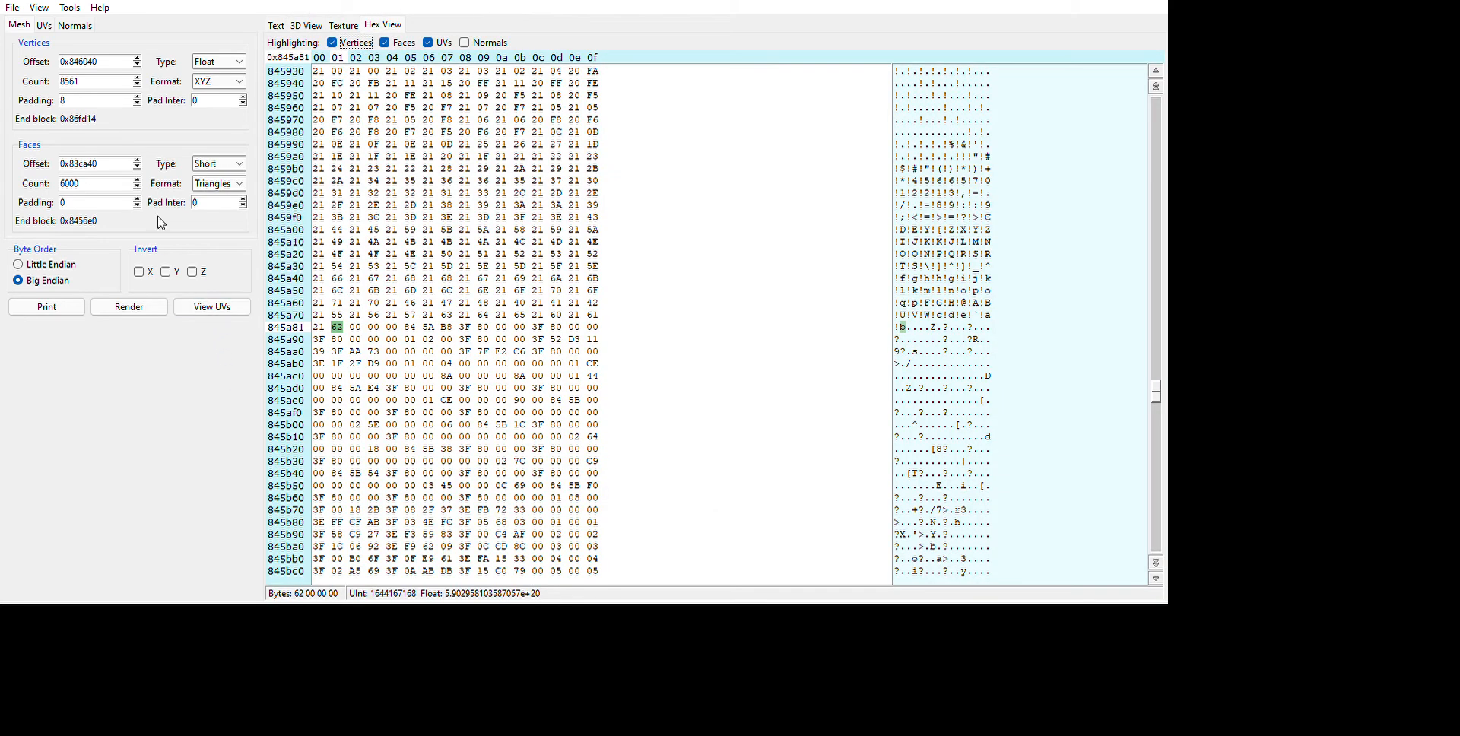
Set the face count to 6500, and lower it gradually to 6154 so the highlighting ends near the last face index.
left_click_drag(121, 226, 5, 165)
type("6500")
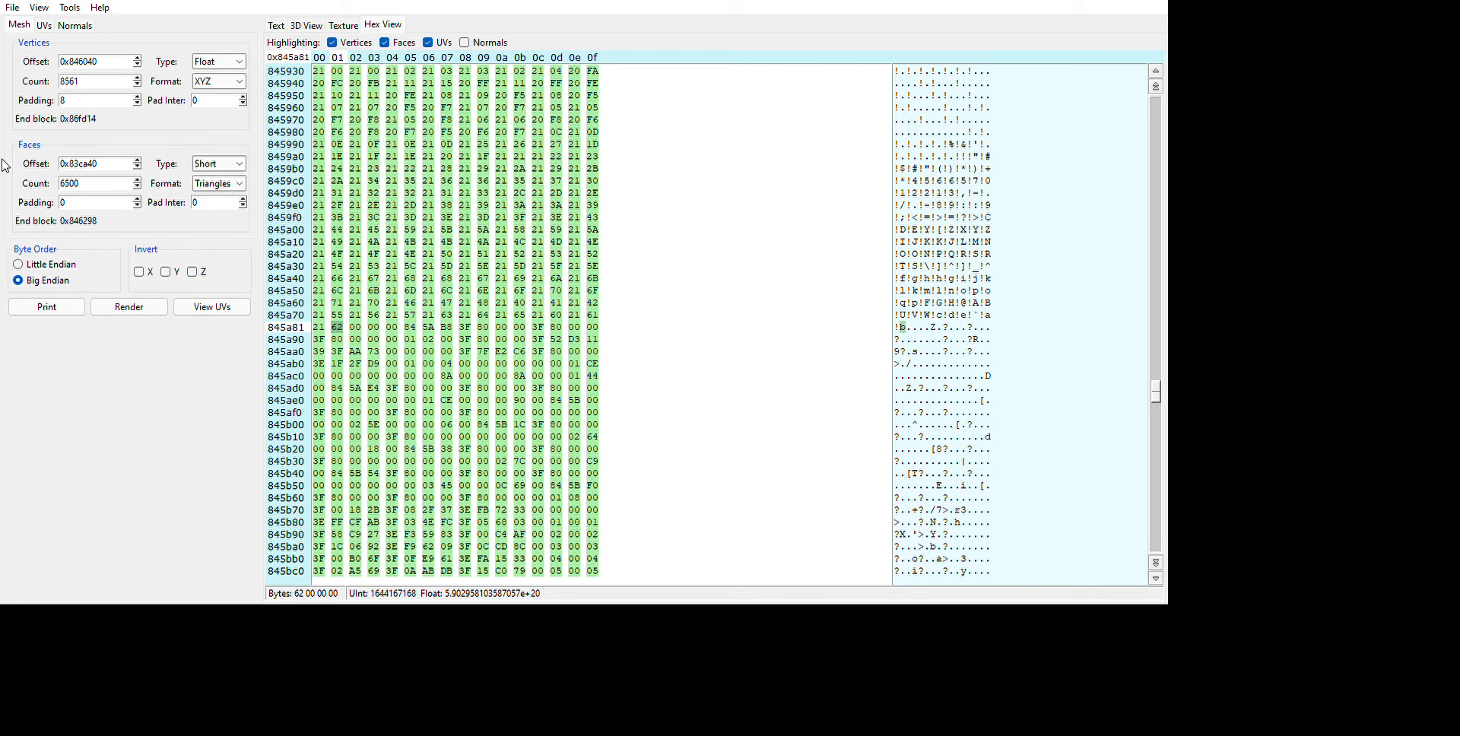
key("Down")
key("Down")
key("Down")
key("Down")
key("Down")
key("Down")
key("Down")
key("Down")
key("Down")
key("Down")
key("Down")
key("Down")
key("Down")
key("Down")
key("Down")
key("Down")
key("Down")
key("Down")
key("Down")
key("Down")
key("Down")
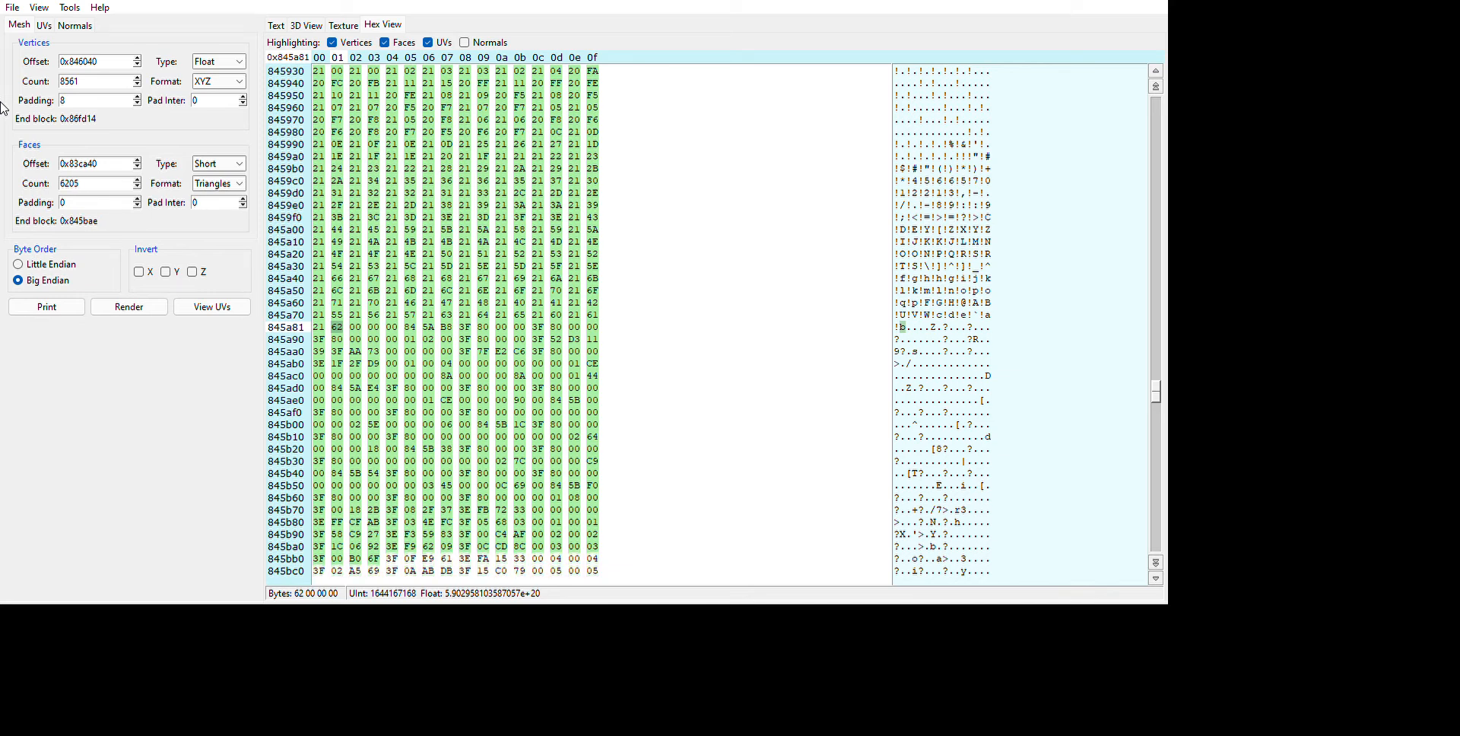
key("Down")
key("Down")
key("Down")
key("Down")
key("Down")
key("Down")
key("Down")
key("Down")
key("Down")
key("Down")
key("Down")
key("Down")
key("Down")
key("Down")
key("Down")
key("Down")
key("Down")
key("Down")
key("Down")
key("Down")
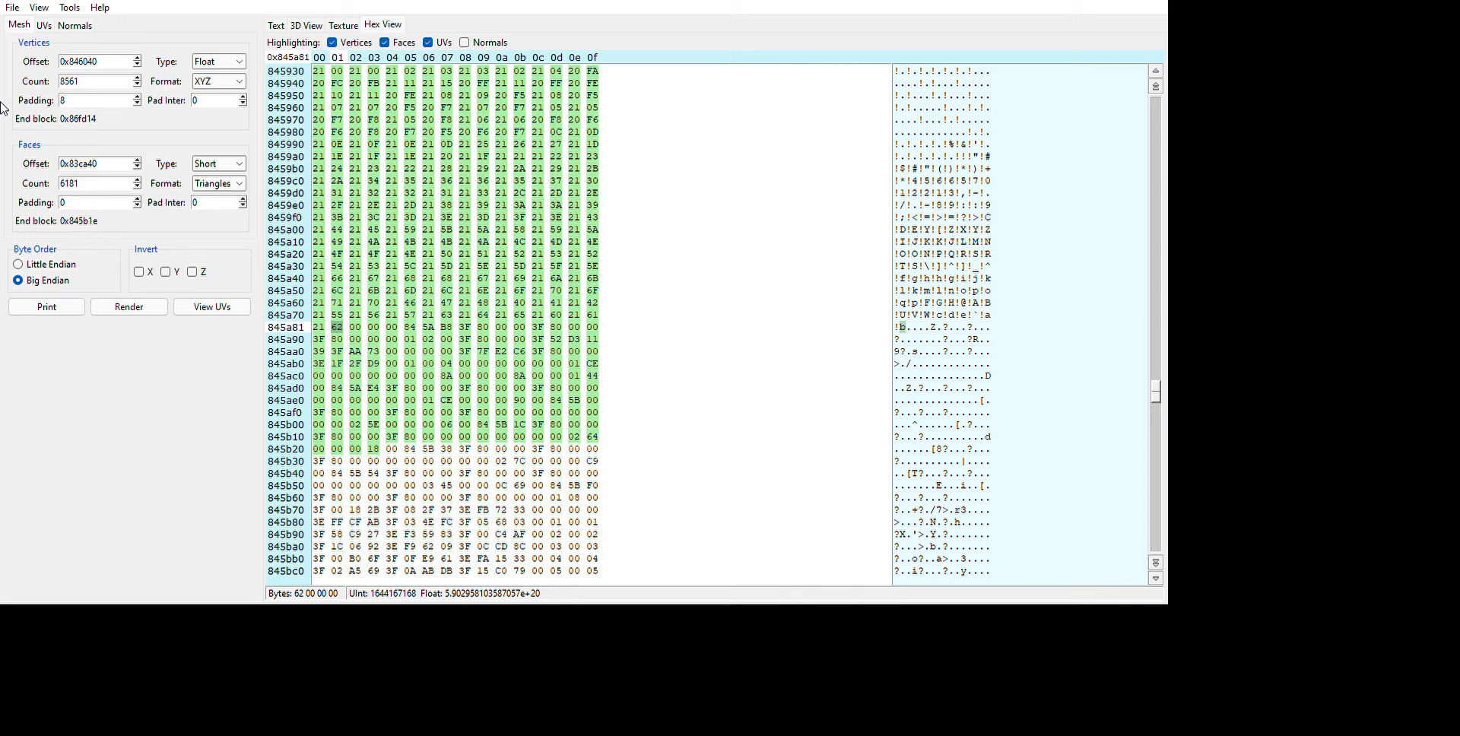
key("Down")
key("Down")
key("Down")
key("Down")
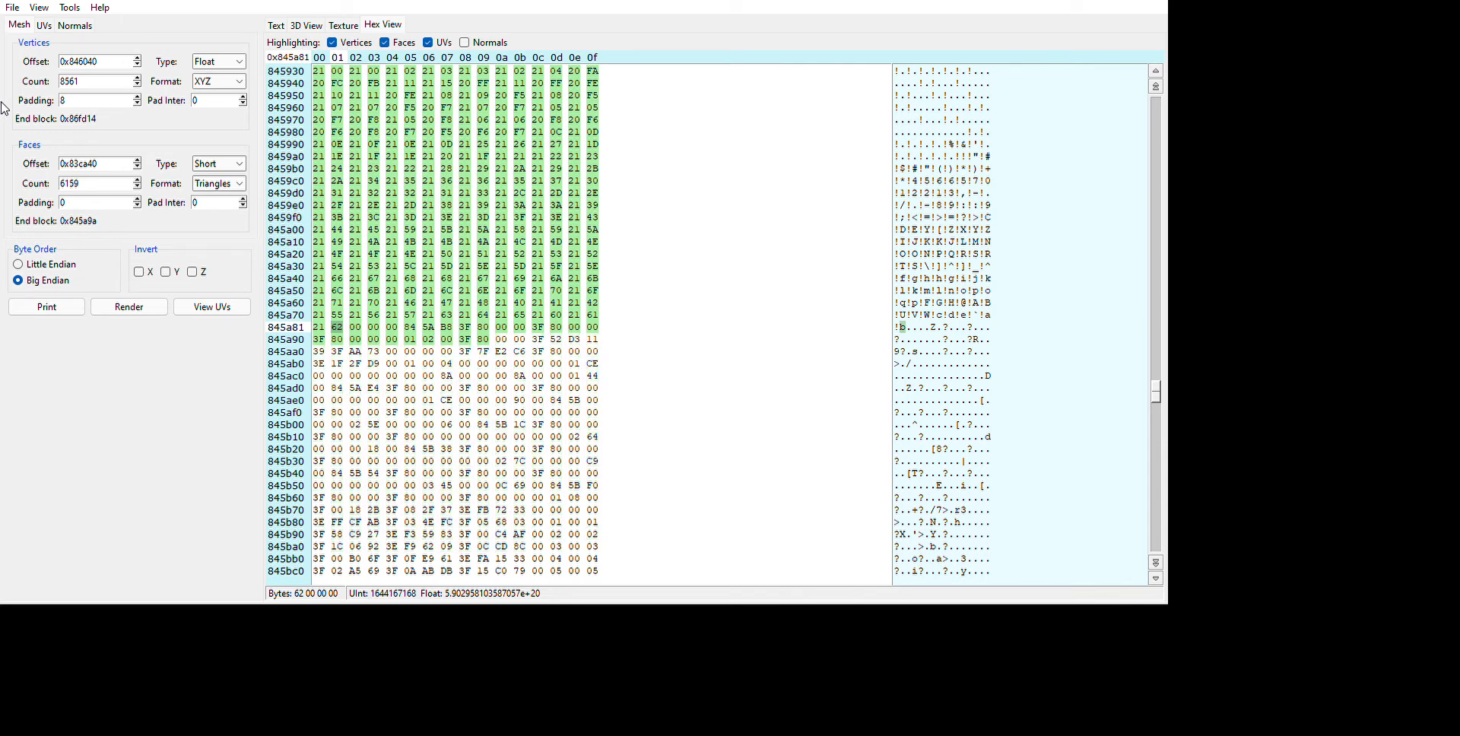
key("Down")
key("Down")
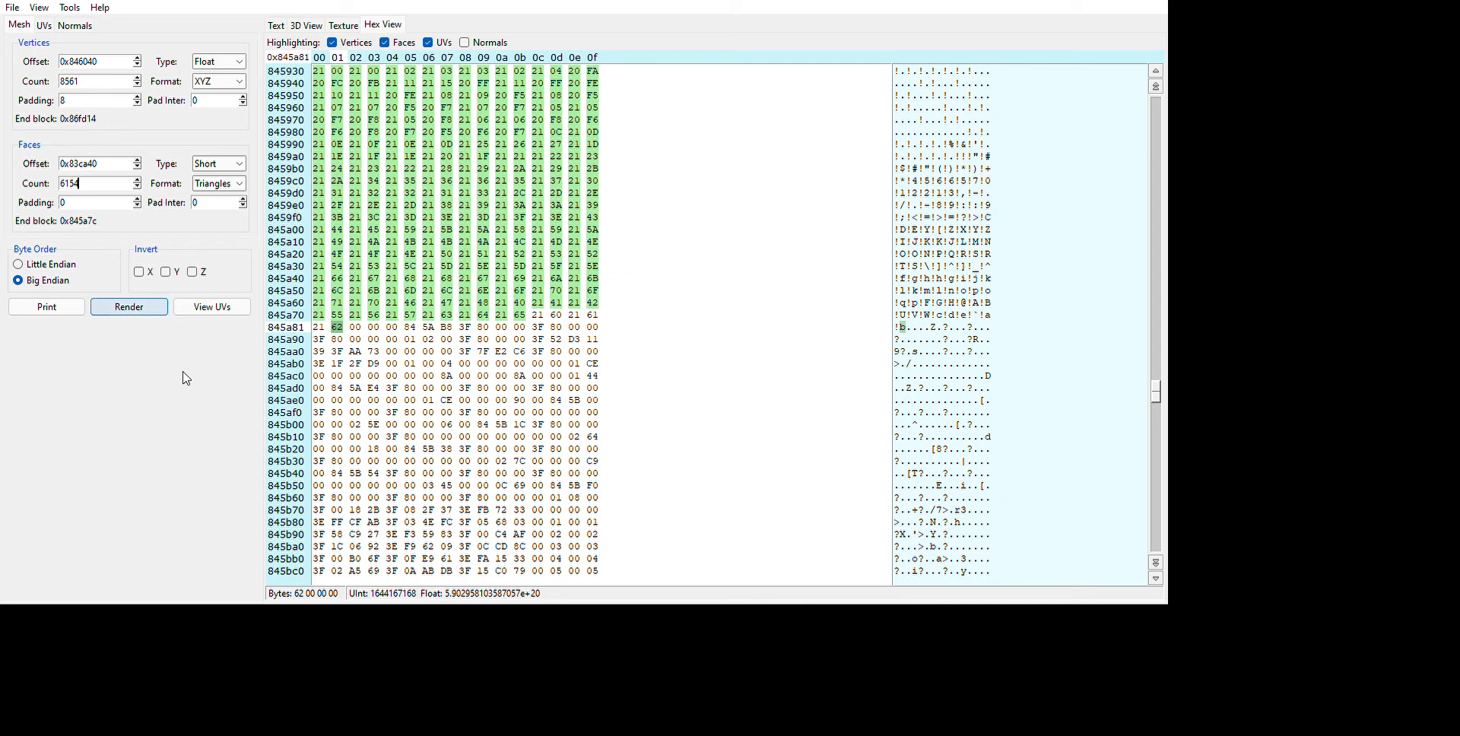
Test the render with 6154 faces, and retry with lower face counts down to 6144.
left_click(818, 437)
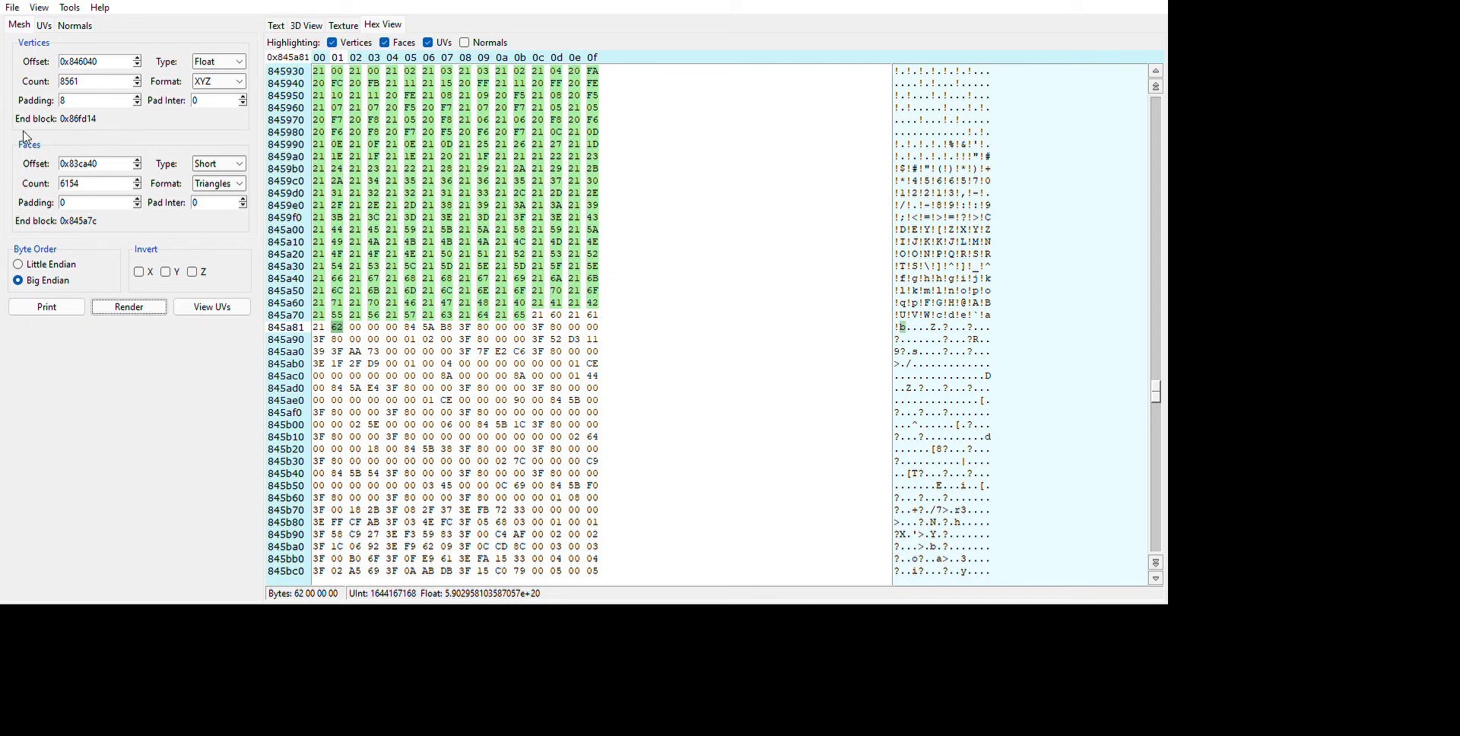
left_click(152, 303)
left_click(816, 432)
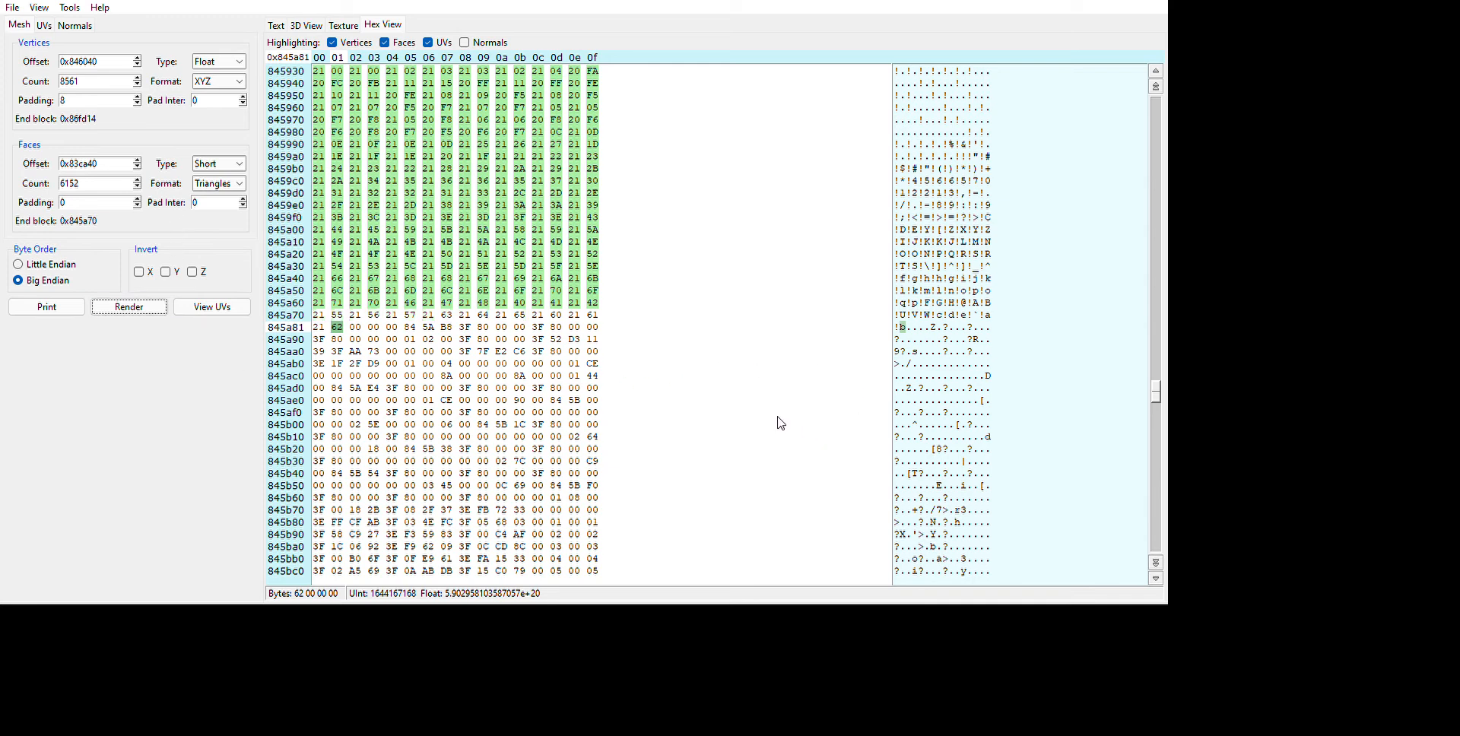
left_click(137, 186)
left_click(149, 309)
left_click(826, 440)
left_click(137, 187)
left_click(137, 187)
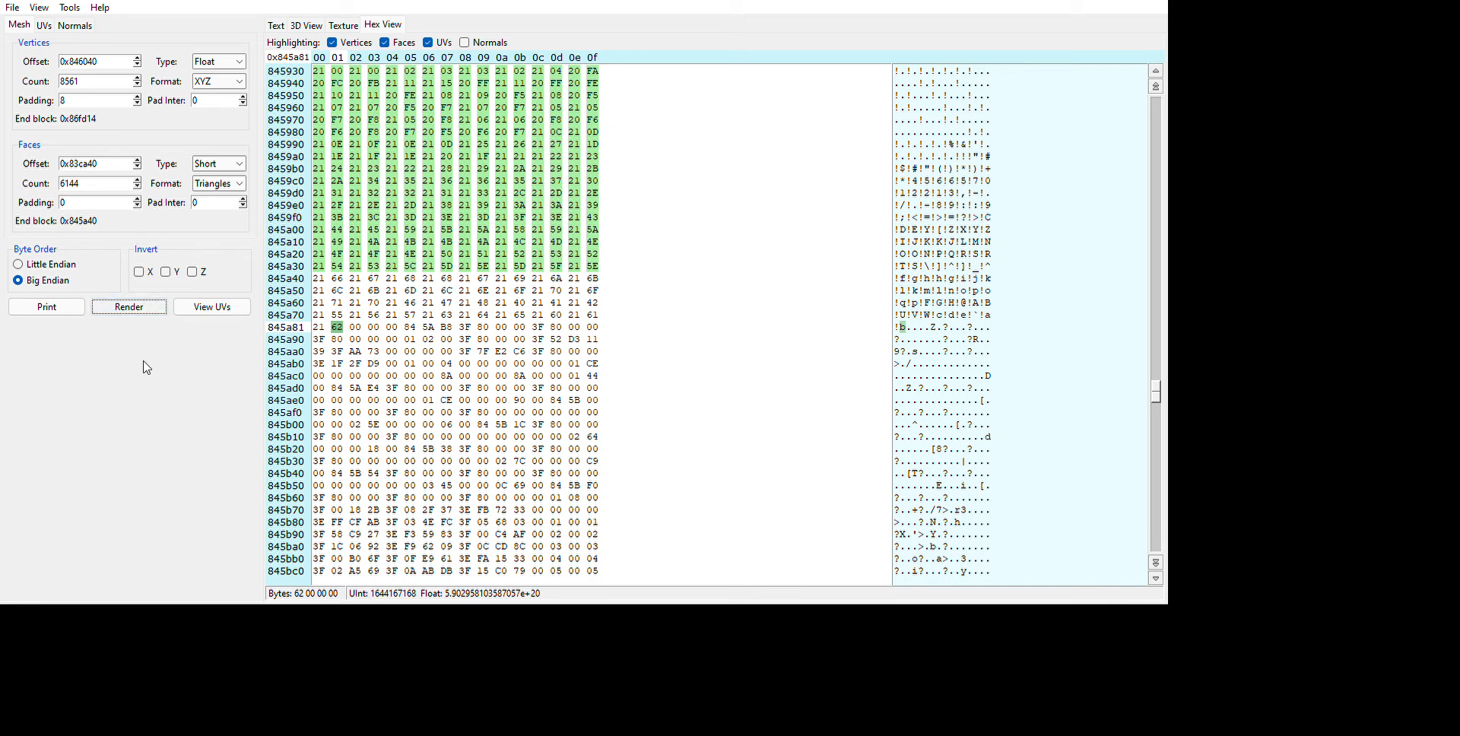
Raise the face count one at a time to 6150, testing the render at each count.
left_click(137, 180)
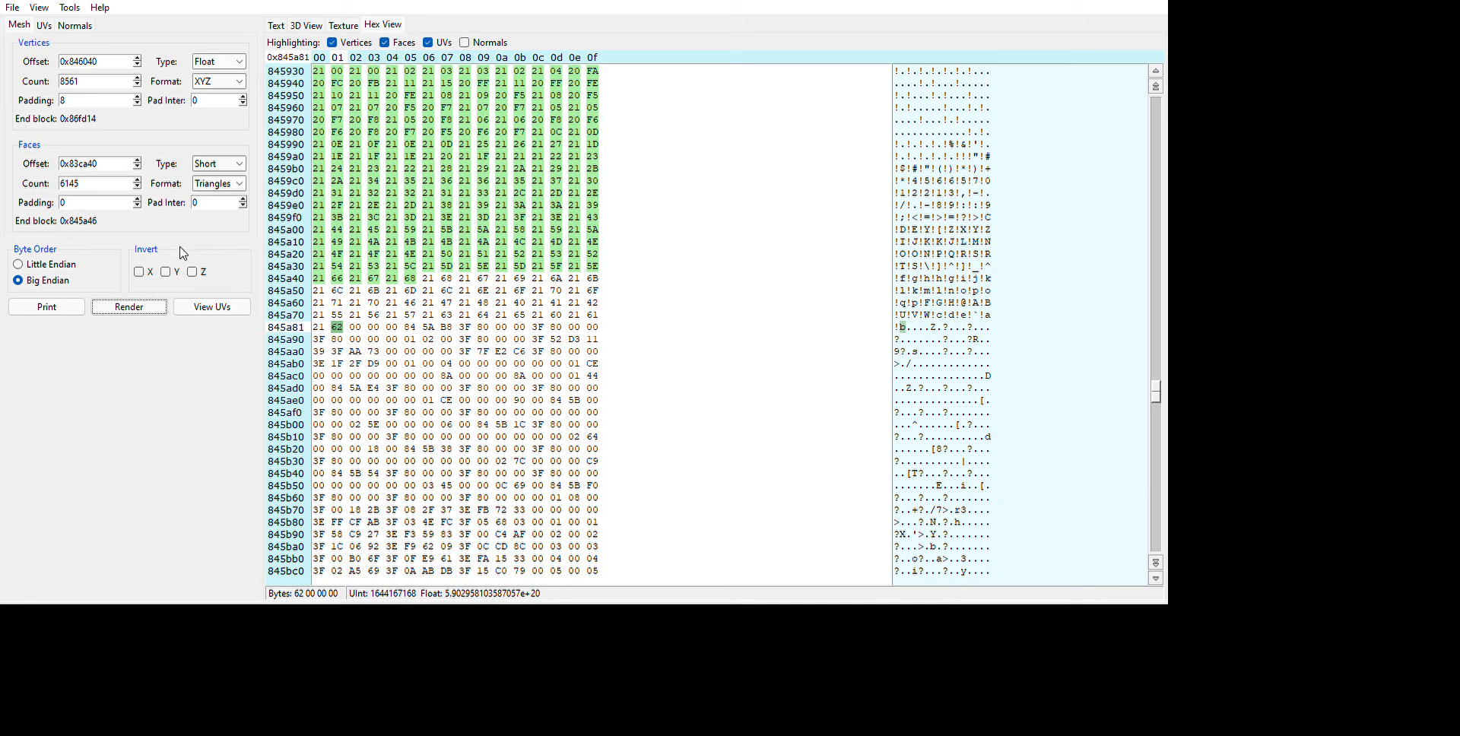
key("Up")
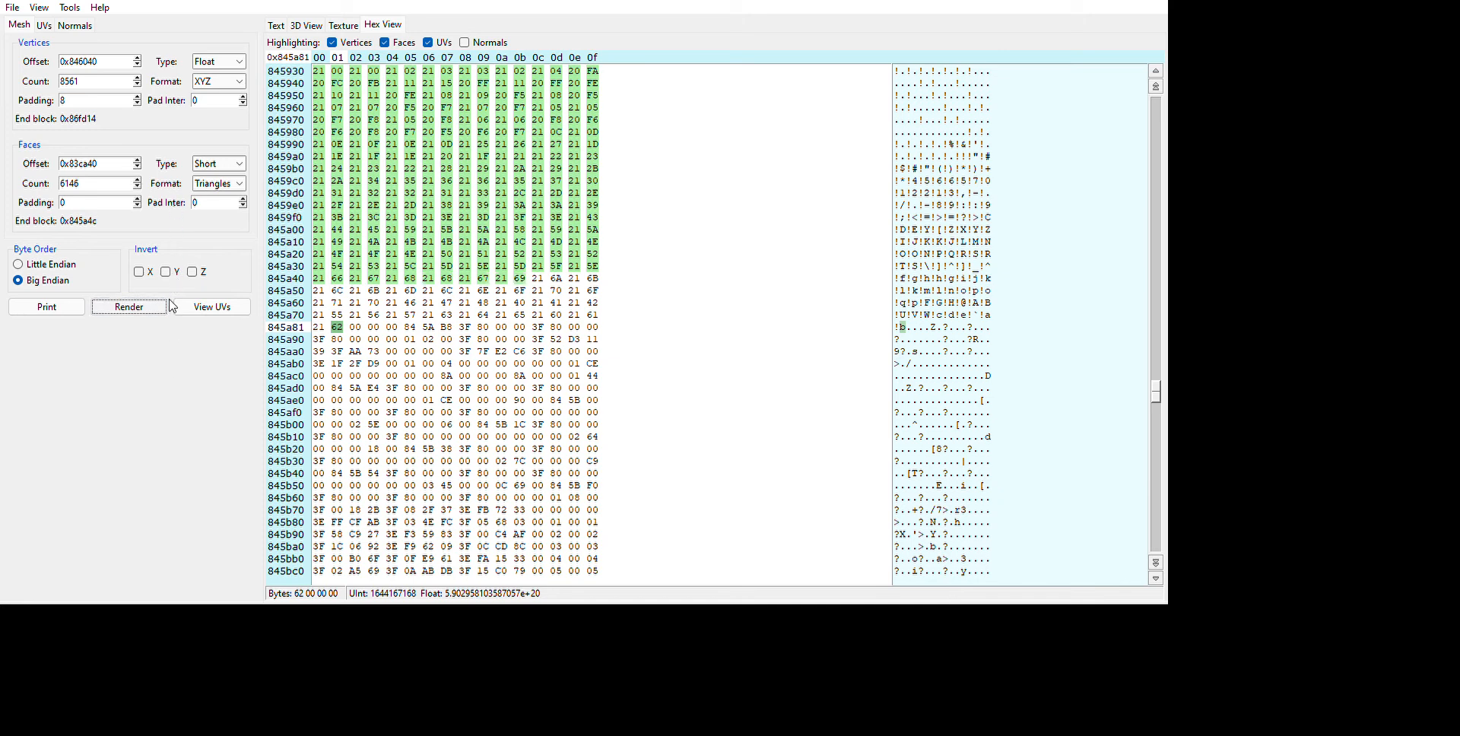
key("Up")
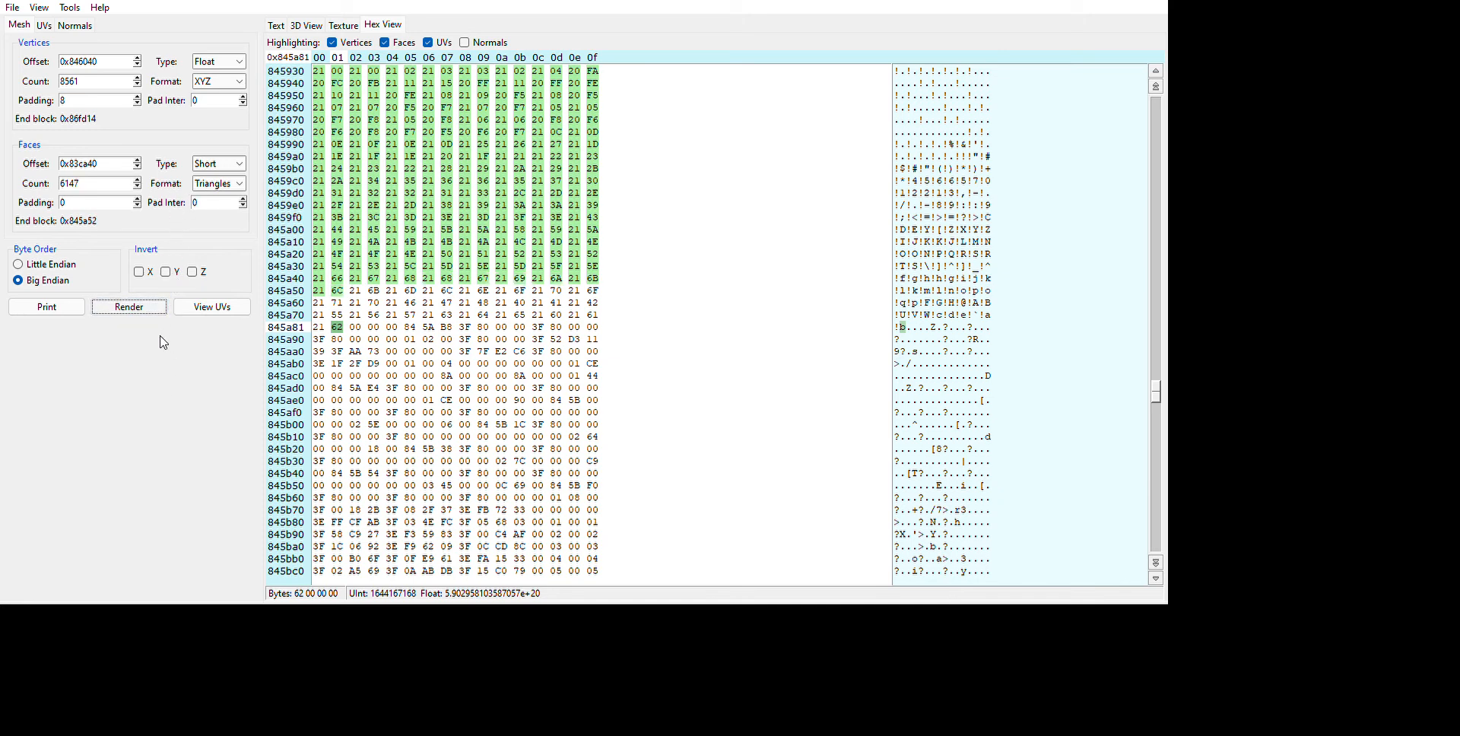
key("Up")
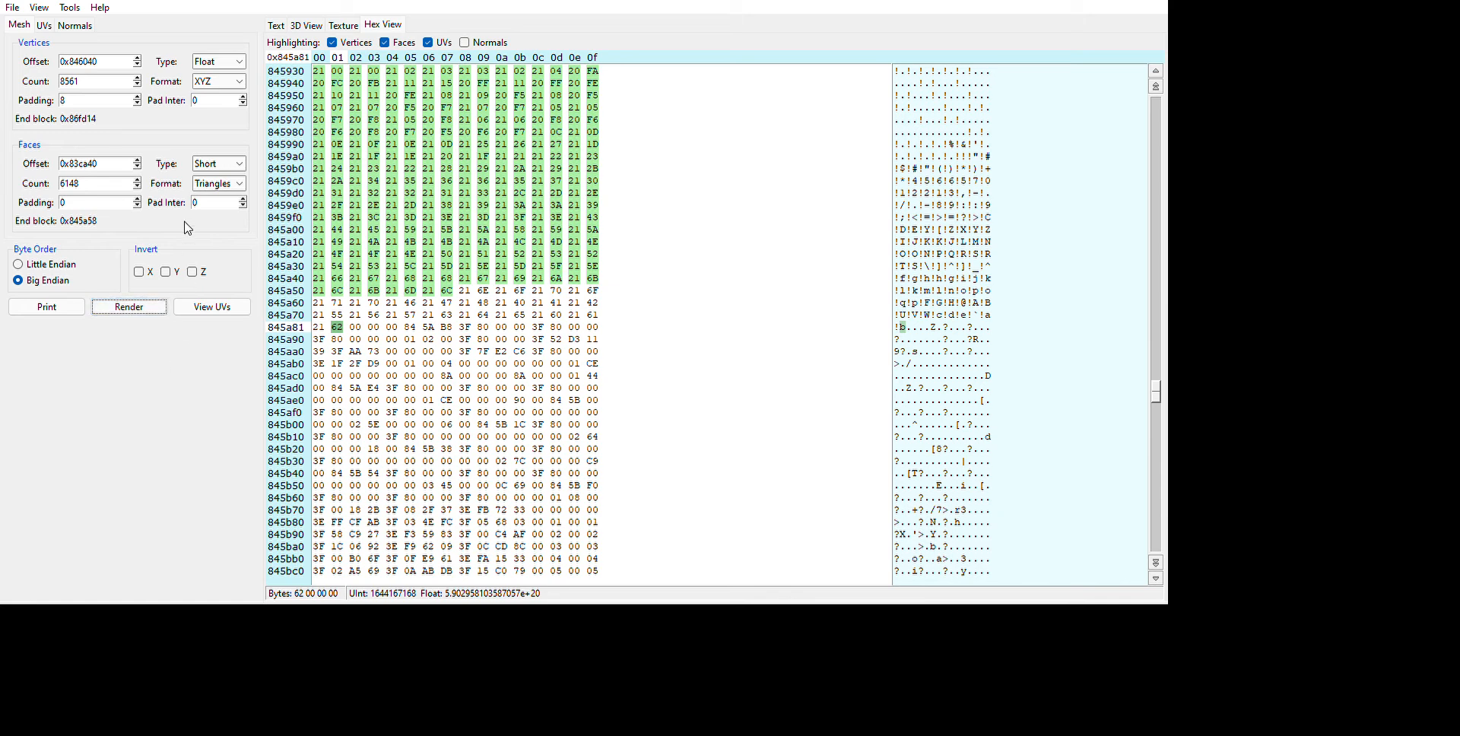
key("Up")
key("Up")
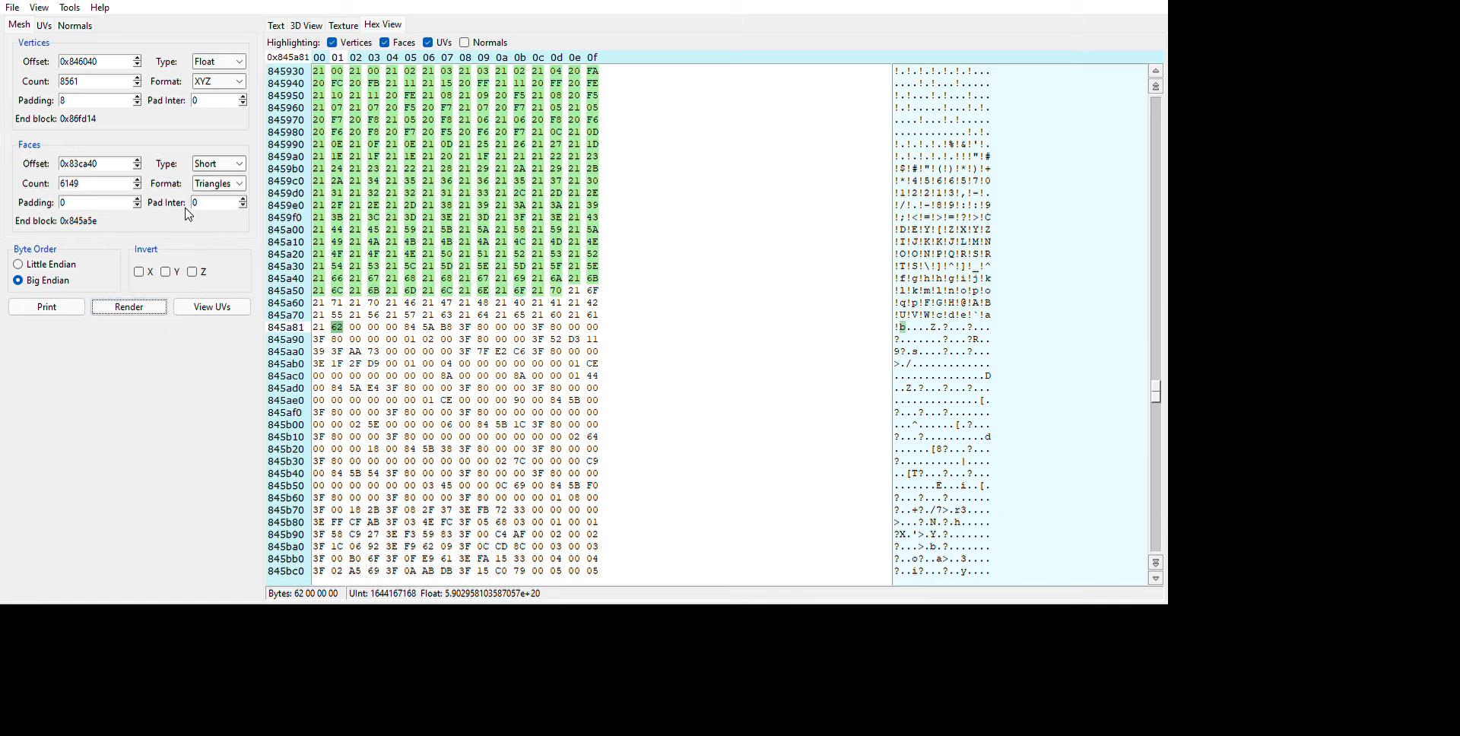
left_click(160, 310)
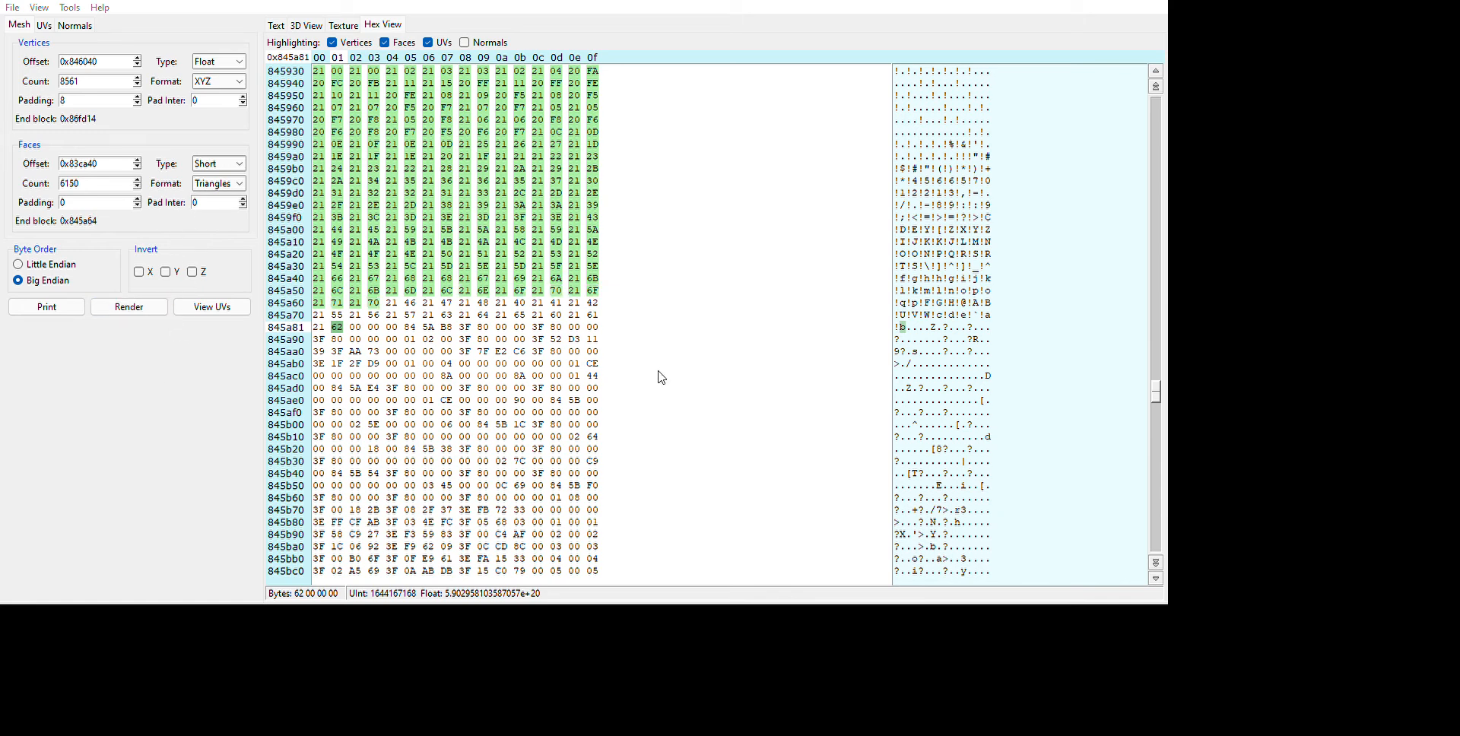
Lower the face count to 6149 and check the mesh in the 3D view.
left_click(808, 425)
key("Down")
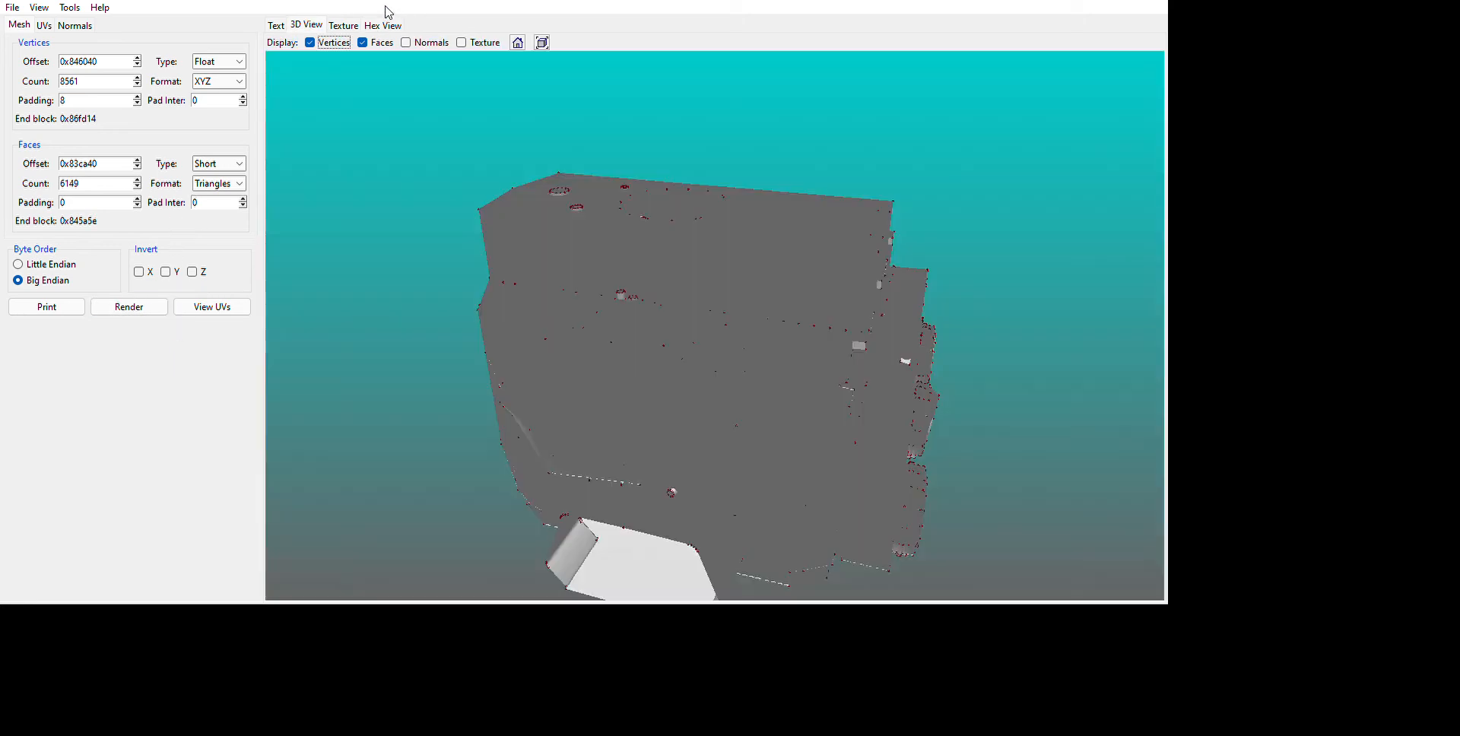
left_click_drag(832, 369, 562, 283)
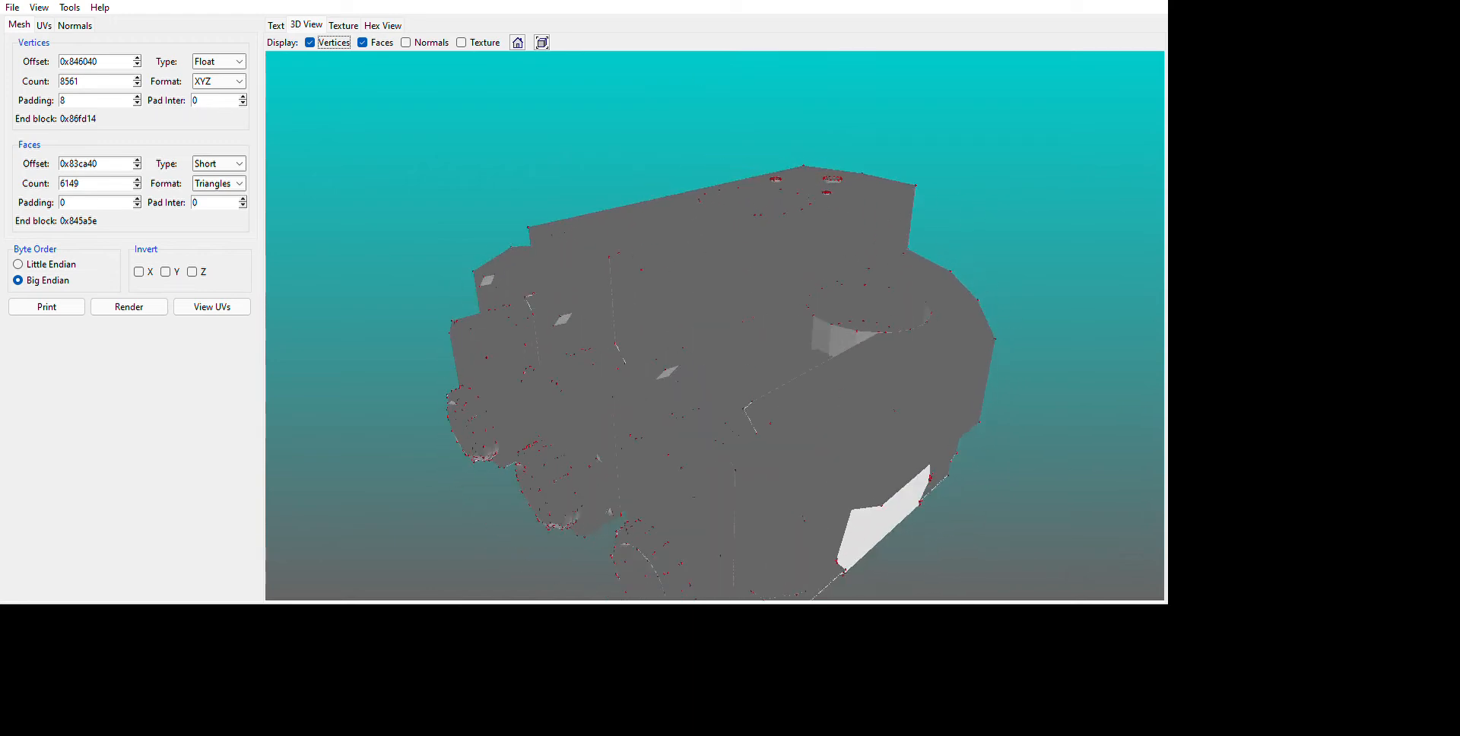
Hide the vertices in the 3D view and render the mesh again with only its faces displayed.
key("space")
left_click_drag(636, 300, 572, 202)
left_click(131, 308)
key("space")
Examine the interior of the rendered mesh from several angles to check that its faces are built correctly.
scroll(839, 573, "up", 5)
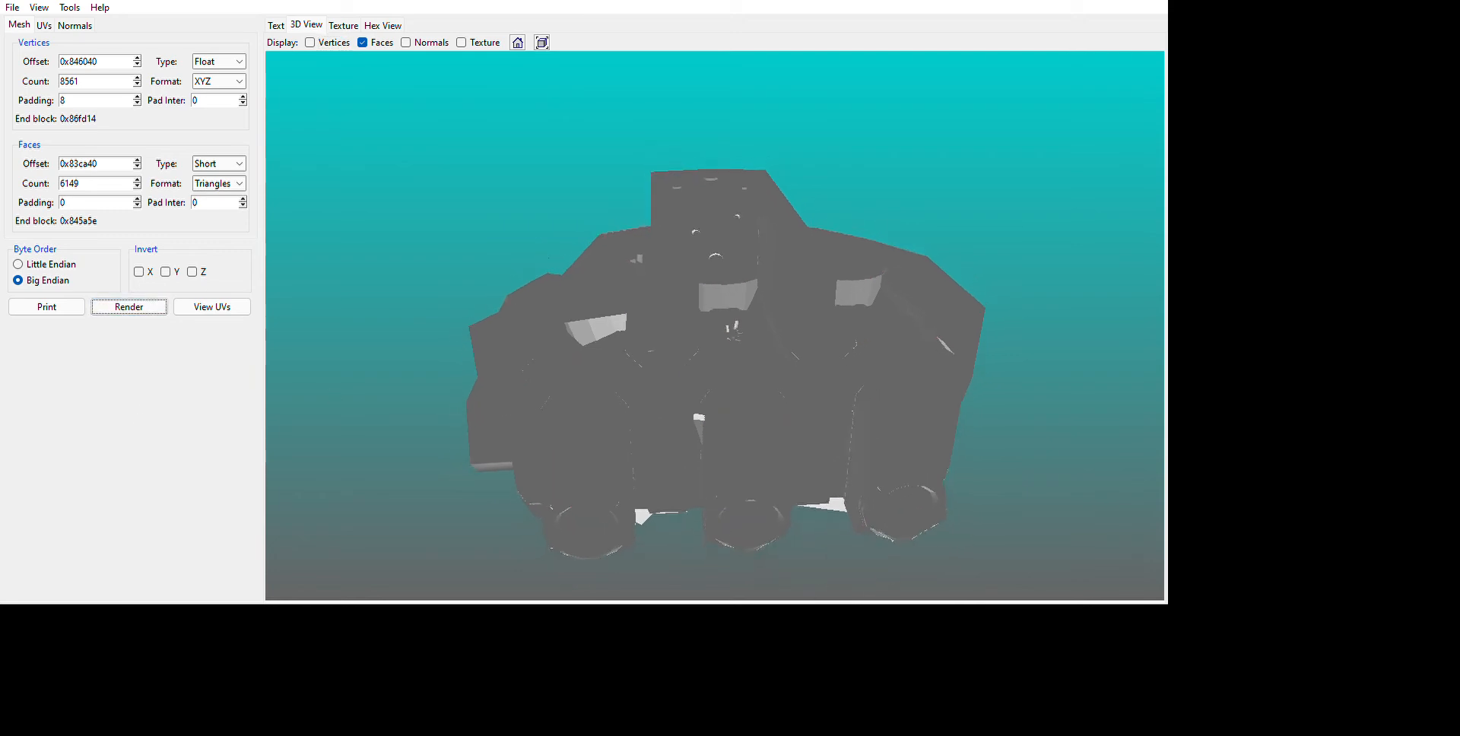
scroll(1039, 538, "up", 6)
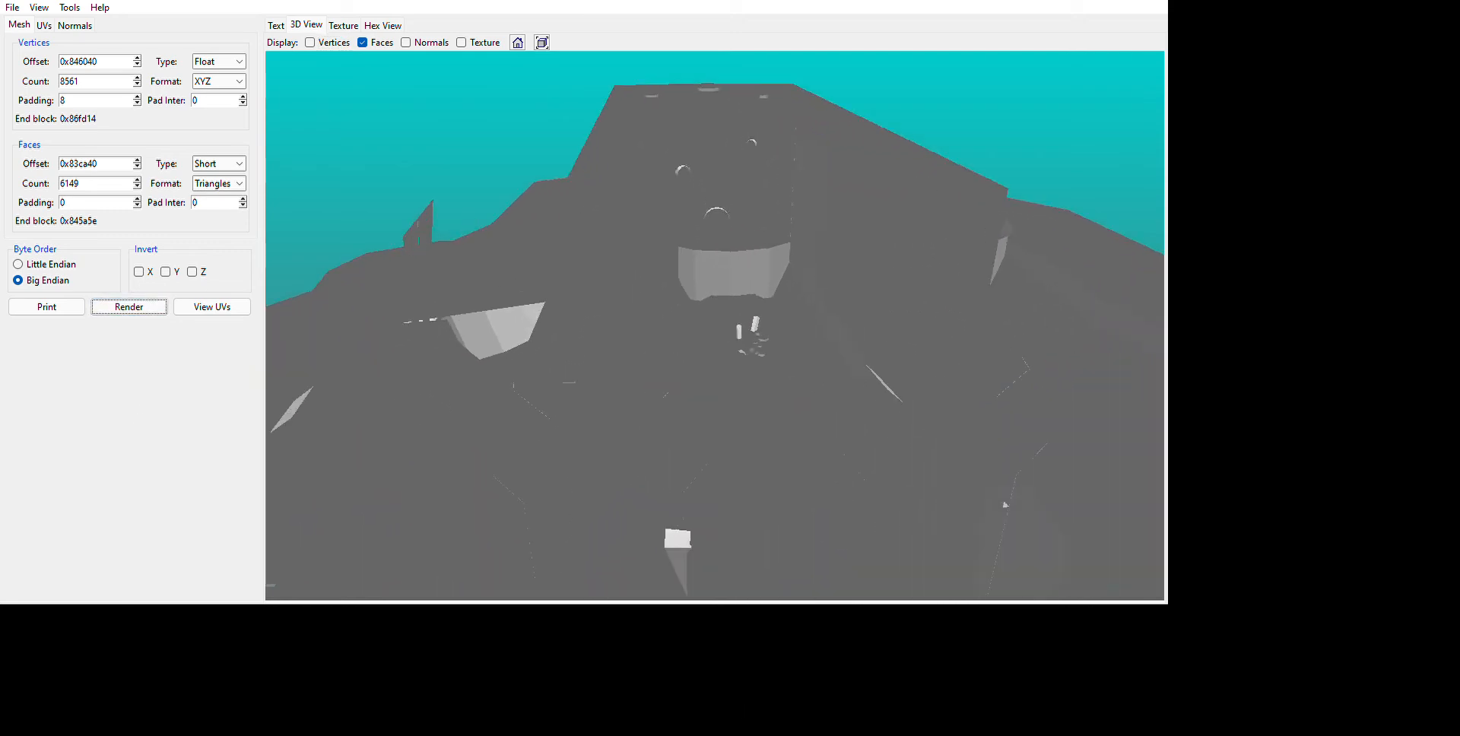
scroll(1010, 528, "up", 8)
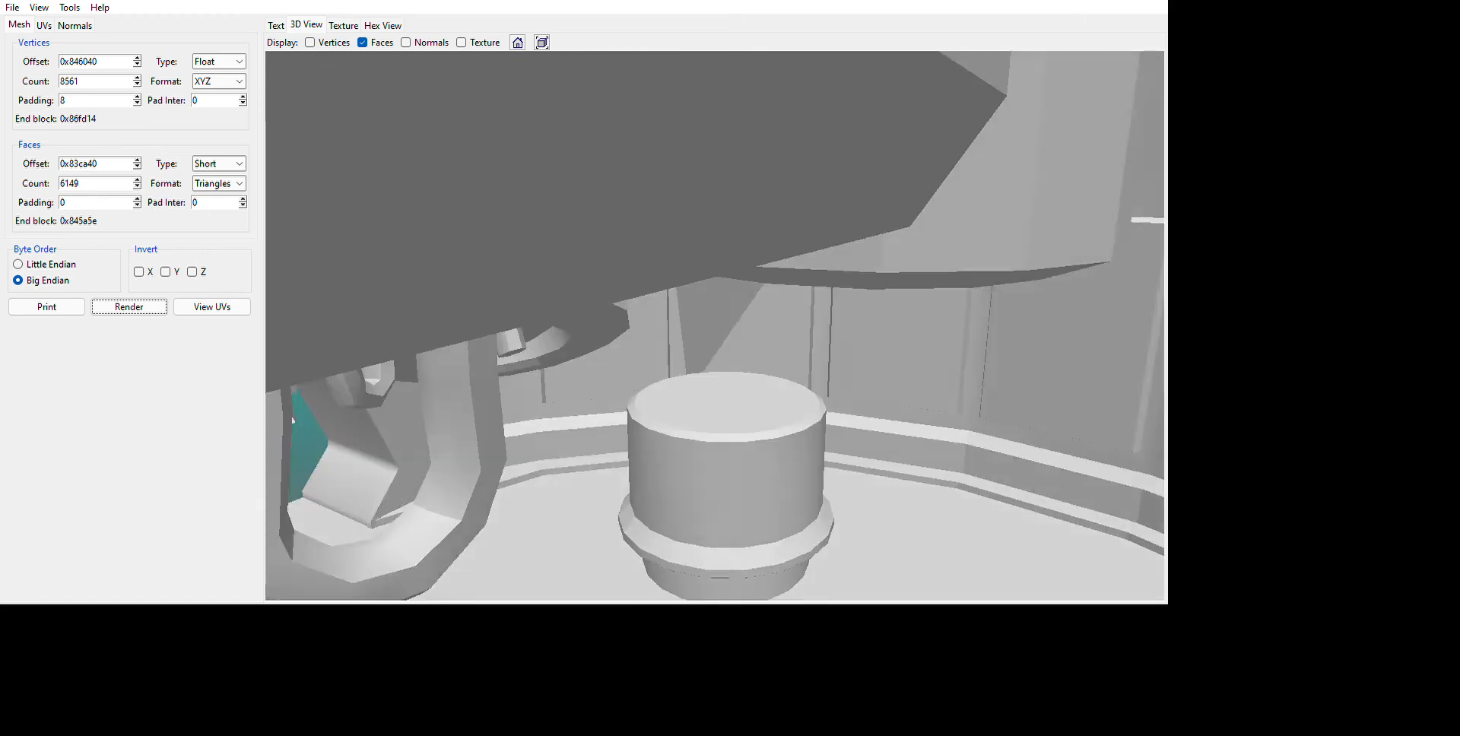
left_click_drag(1010, 528, 761, 506)
left_click_drag(977, 466, 563, 384)
scroll(899, 454, "up", 1)
scroll(899, 455, "down", 3)
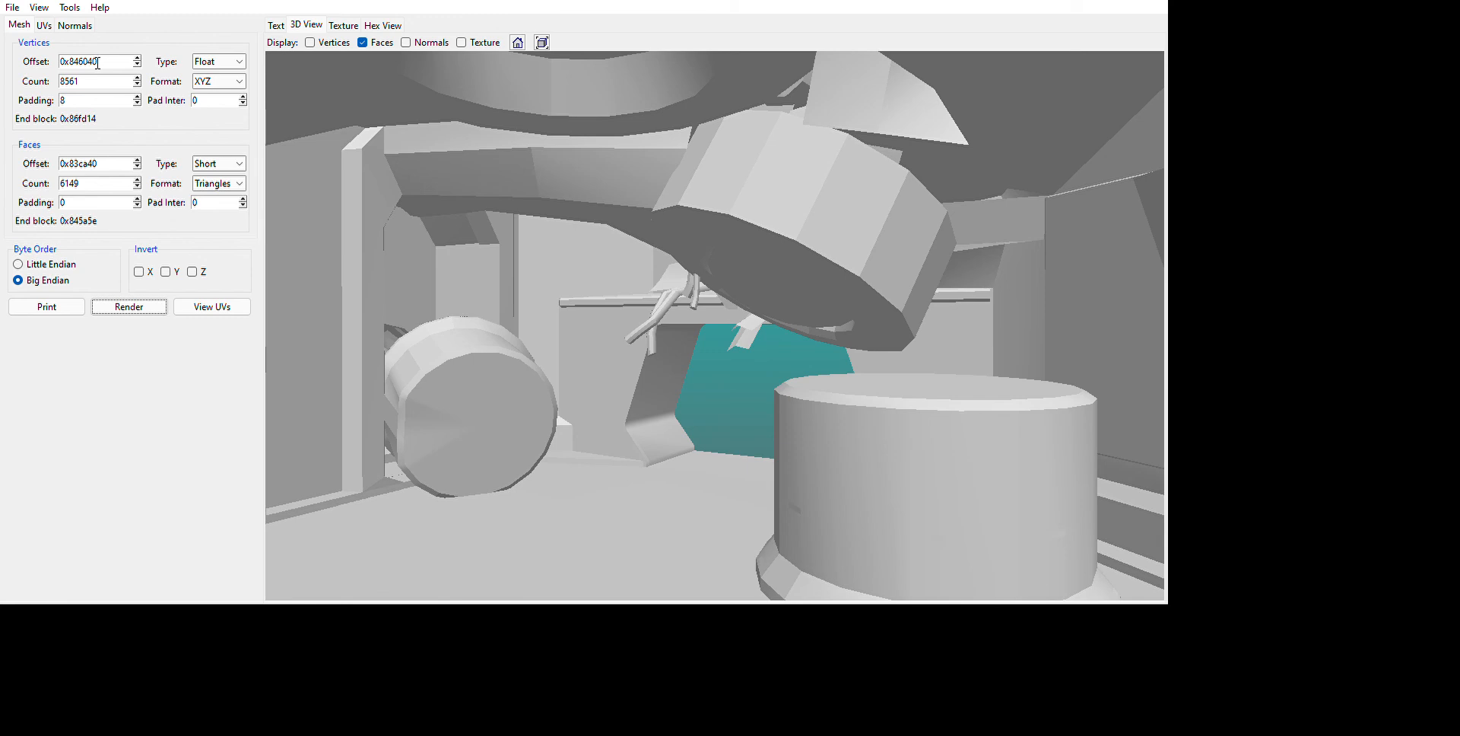
left_click_drag(609, 320, 989, 304)
mouse_move(869, 359)
left_mouse_down()
mouse_move(882, 357)
mouse_move(860, 353)
left_mouse_up()
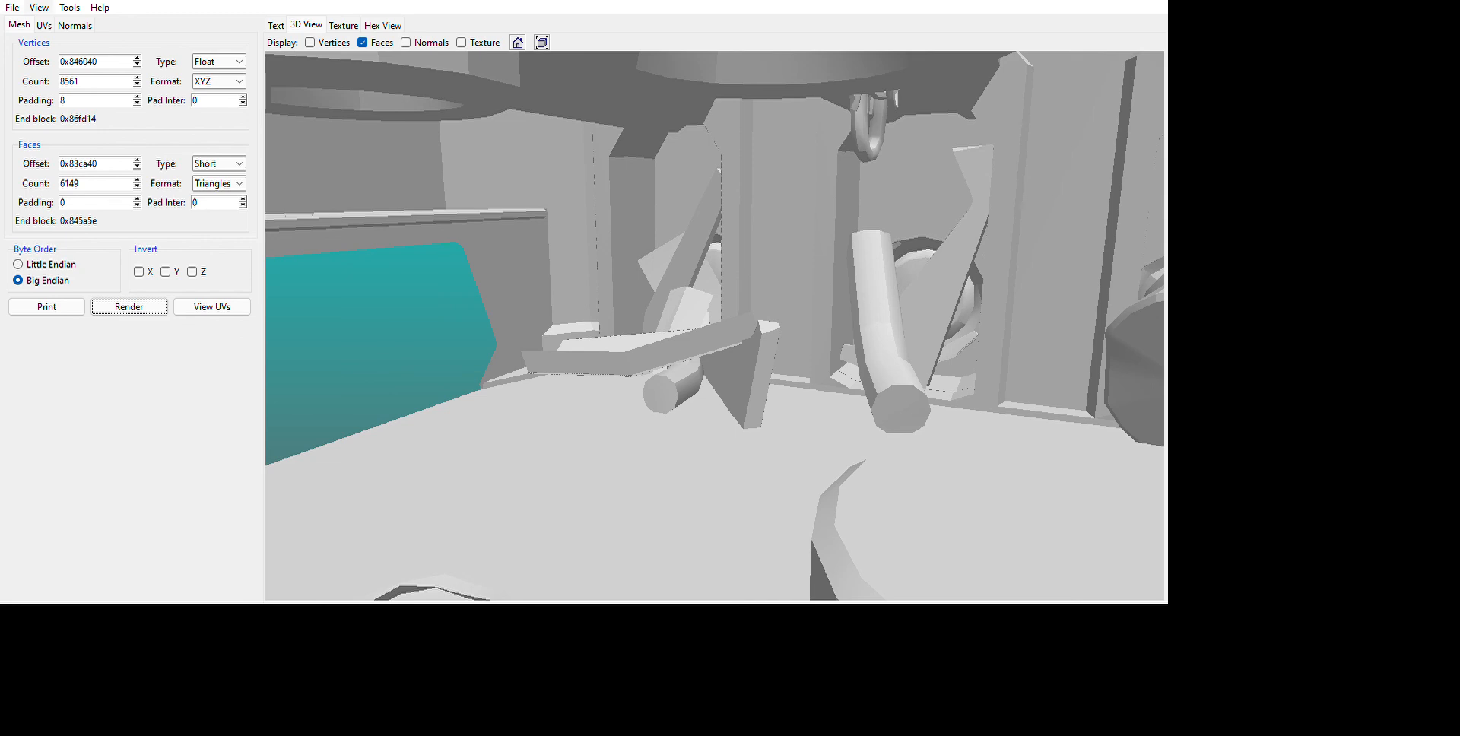
left_click_drag(715, 327, 613, 403)
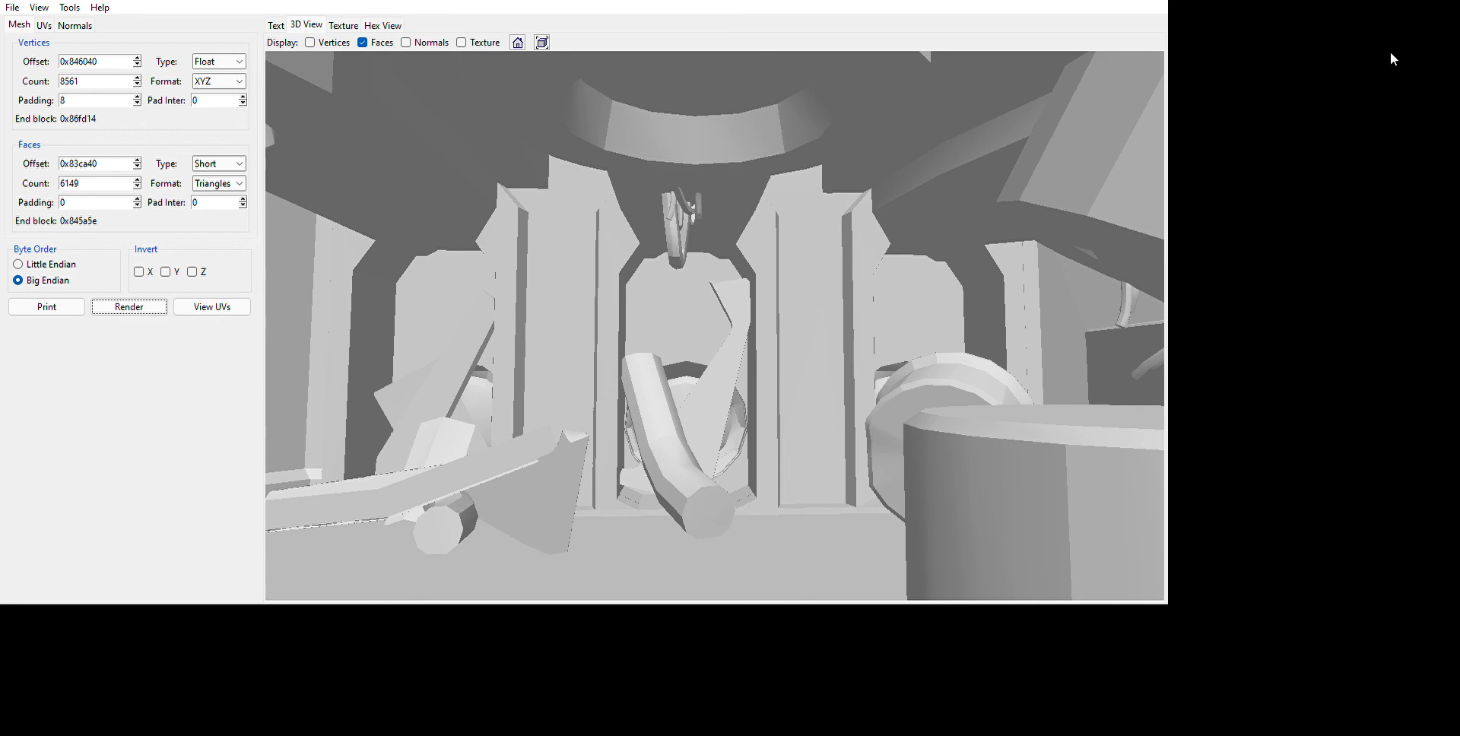
left_click_drag(860, 84, 1143, 75)
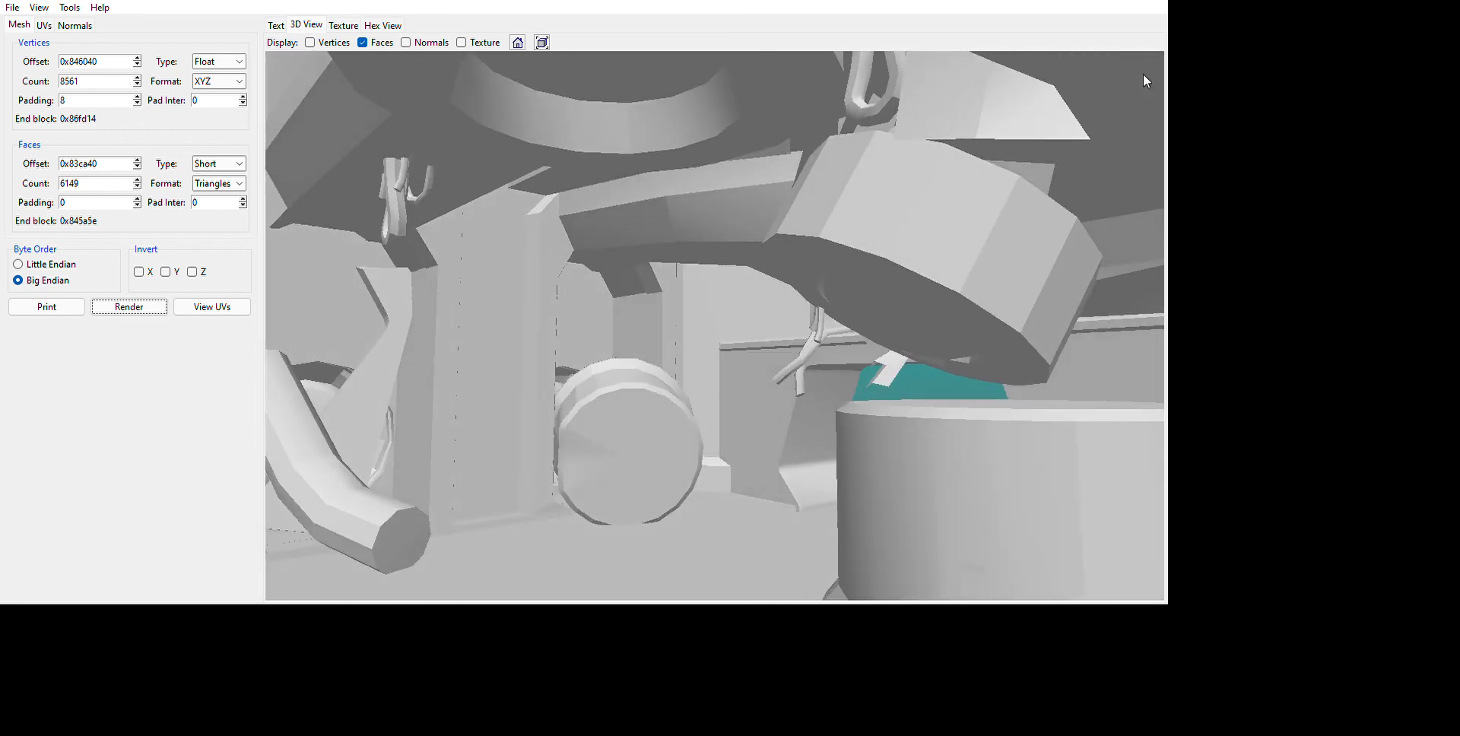